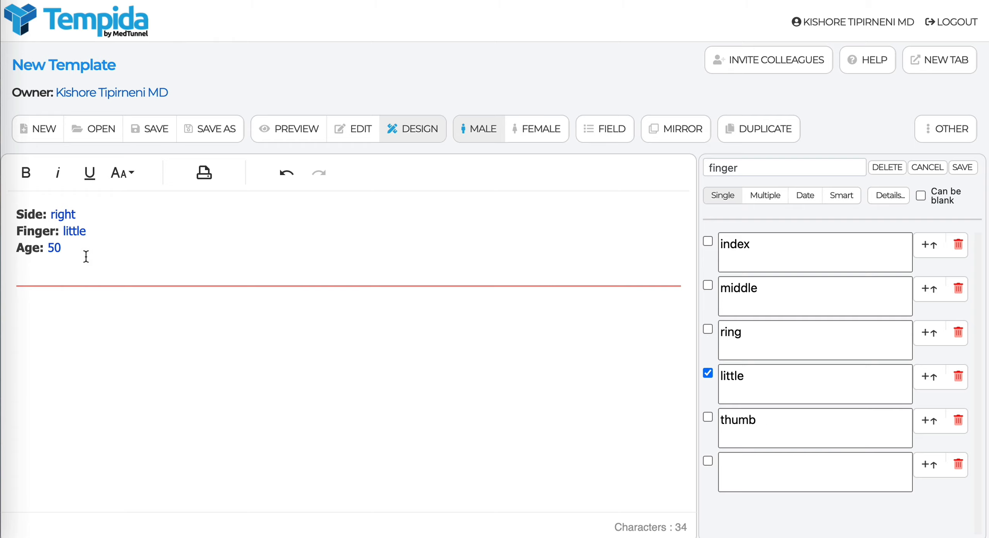
Step: Set index as the default choice of the finger field and save the field
{"action": "left_click", "coordinate": [56, 249]}
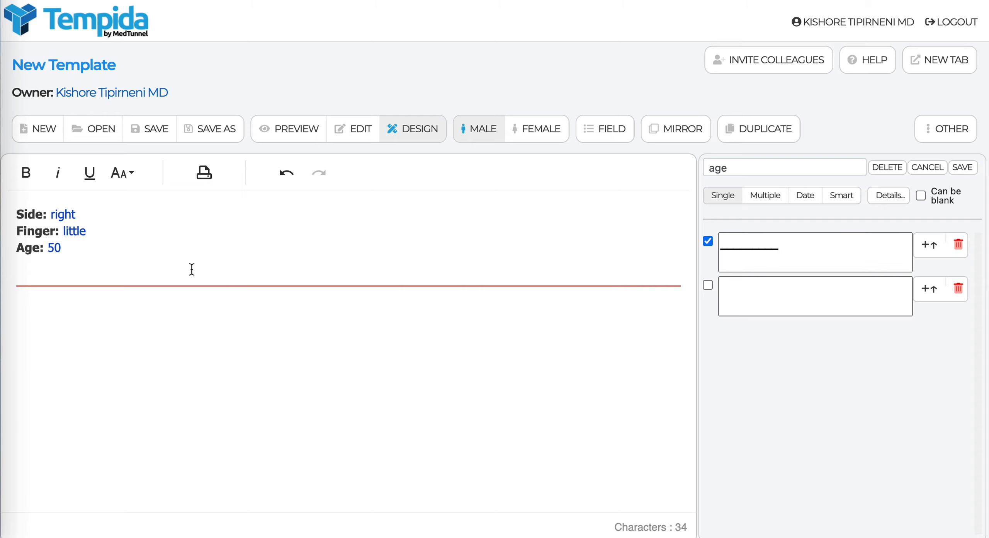
{"action": "left_click", "coordinate": [83, 240]}
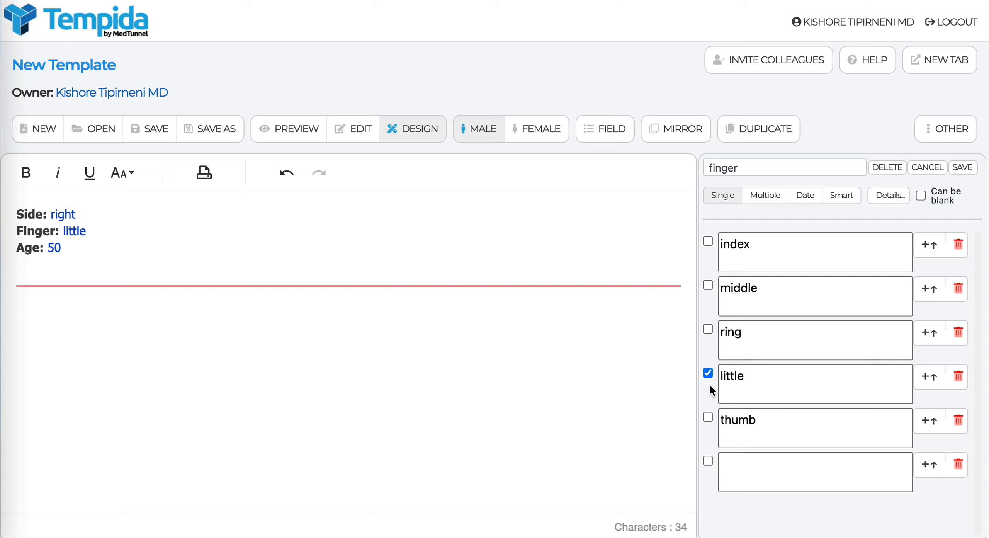
{"action": "left_click", "coordinate": [709, 239]}
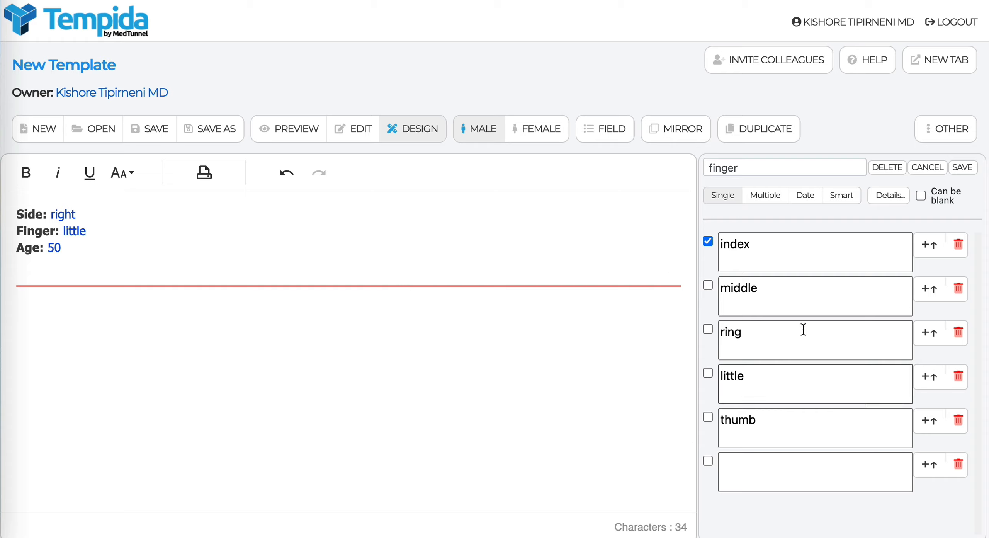
{"action": "left_click", "coordinate": [969, 175]}
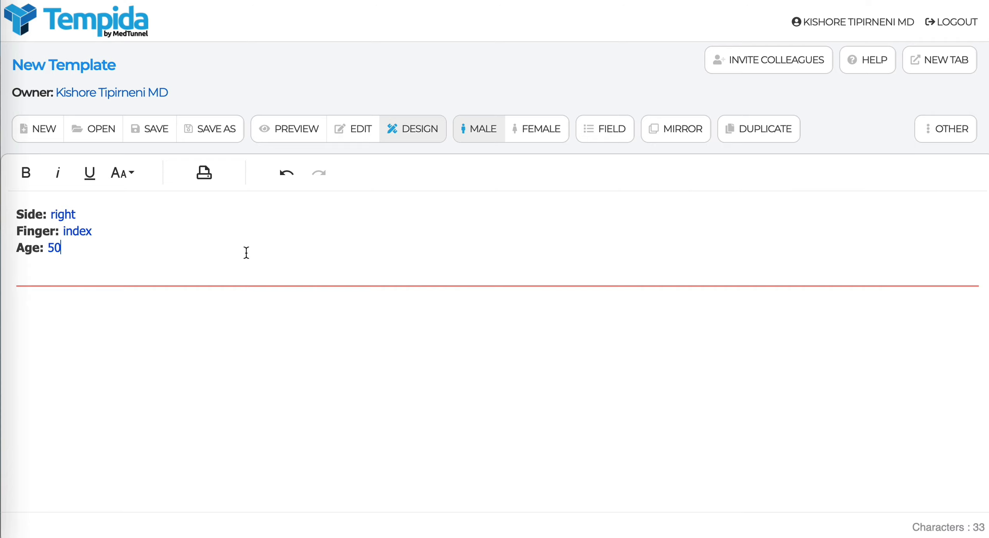
Step: Add a "Symptoms:" line below Age and create a multiple-choice field named symptoms on it
{"action": "key", "text": "Return"}
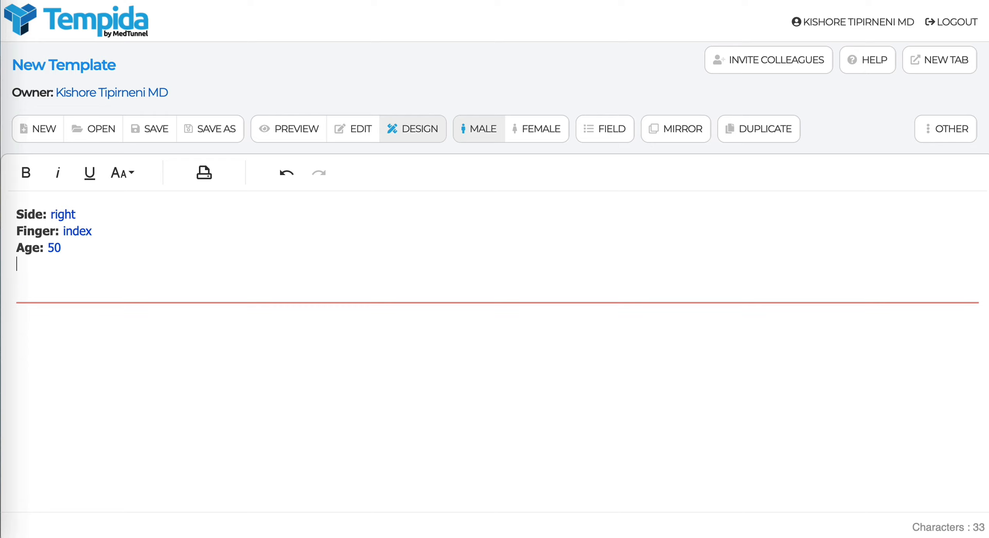
{"action": "type", "text": "Symptoms:"}
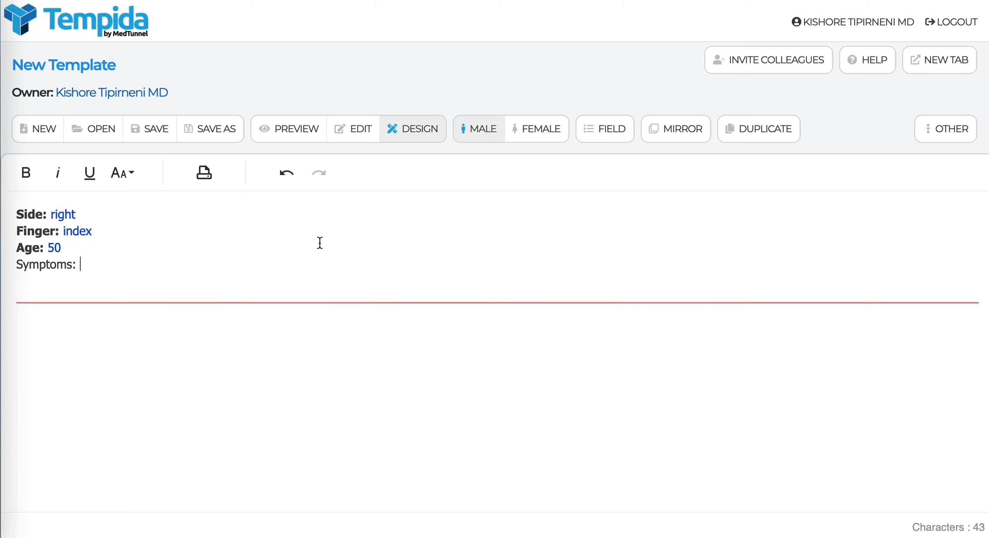
{"action": "left_click", "coordinate": [607, 133]}
{"action": "left_click", "coordinate": [721, 167]}
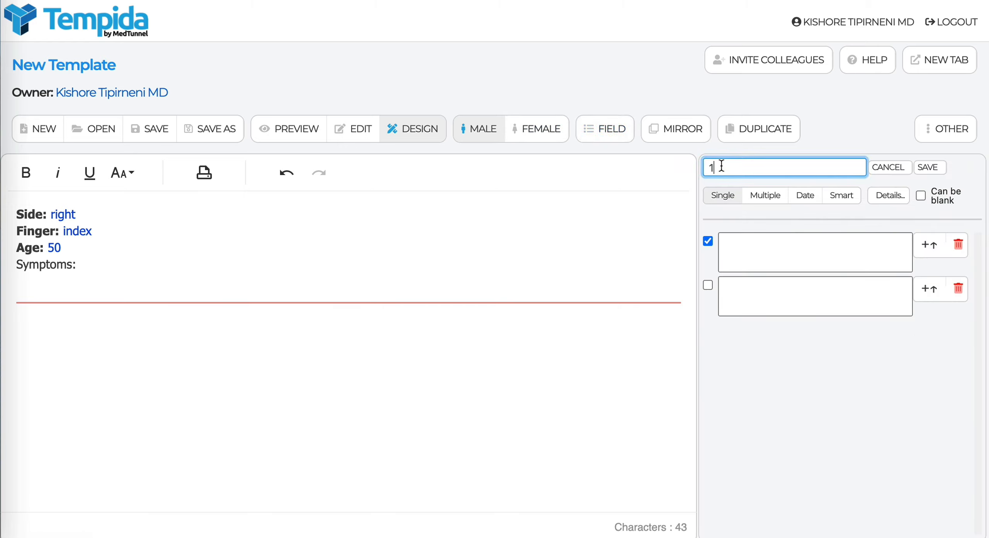
{"action": "key", "text": "BackSpace"}
{"action": "type", "text": "symptoms"}
{"action": "left_click", "coordinate": [770, 201]}
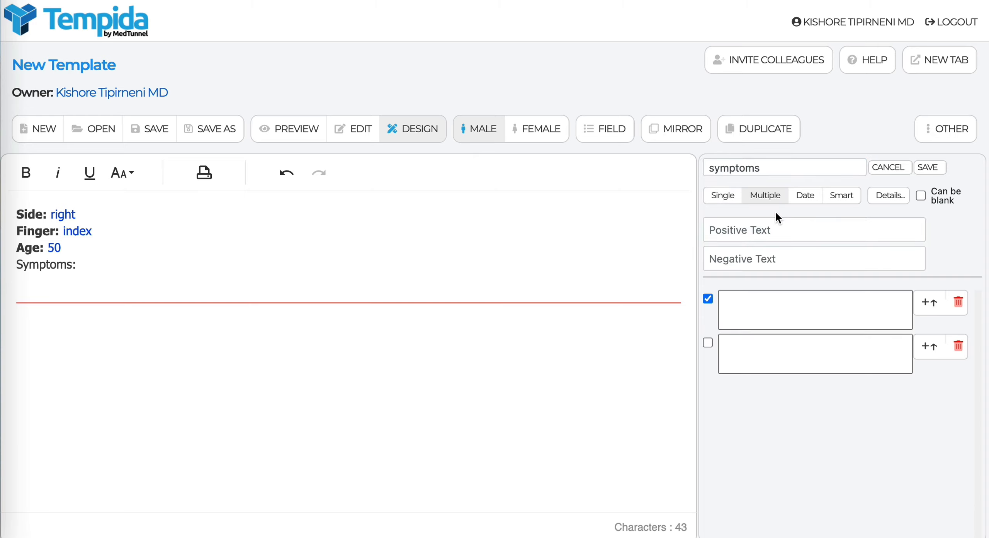
Step: Give the symptoms field the options cough, fever, chills, myalgia and body aches, with the first three selected by default
{"action": "left_click", "coordinate": [785, 223]}
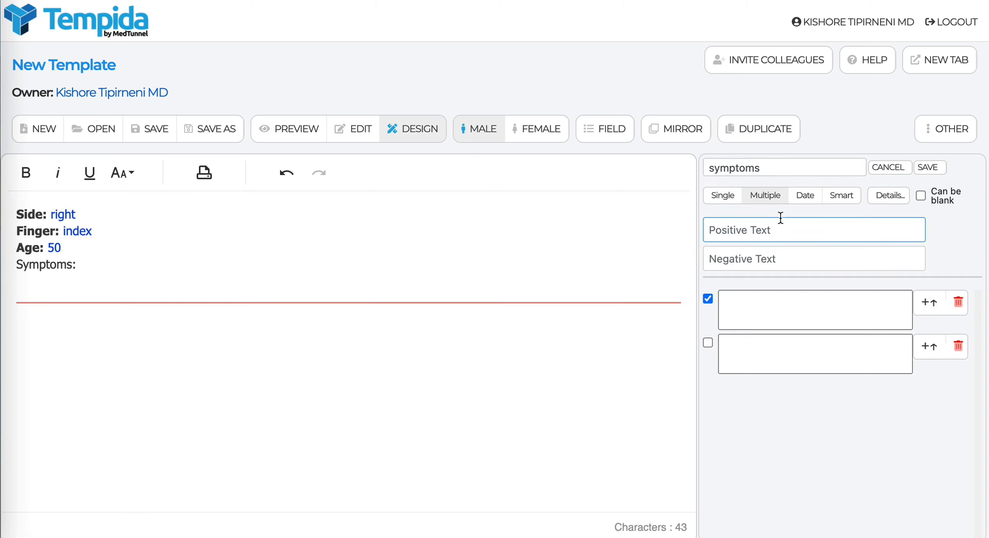
{"action": "left_click", "coordinate": [790, 267]}
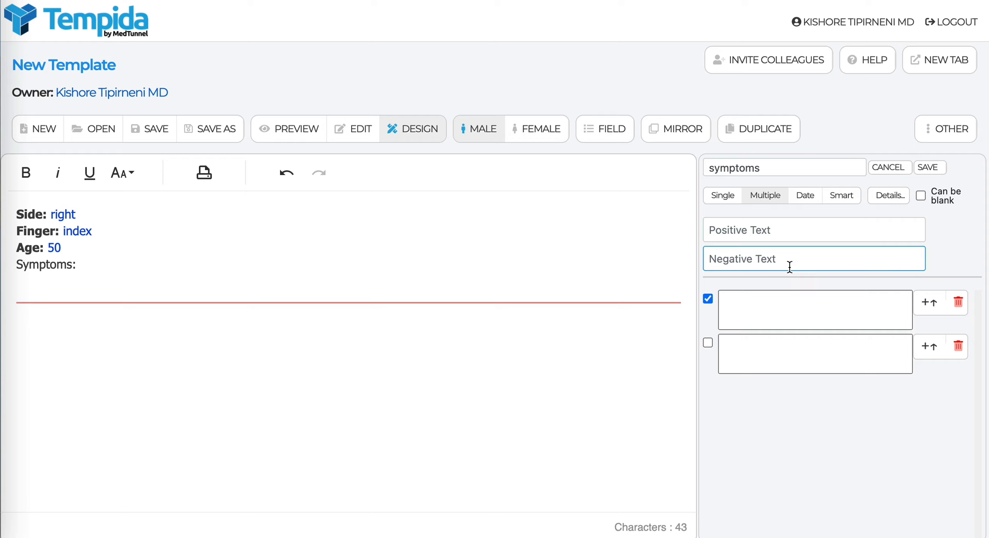
{"action": "left_click", "coordinate": [788, 303]}
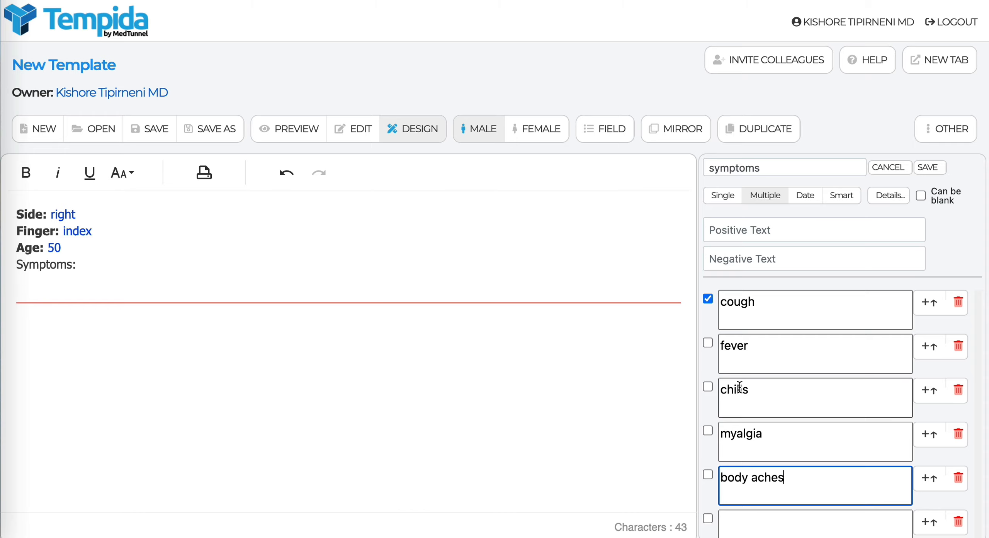
{"action": "left_click", "coordinate": [709, 343]}
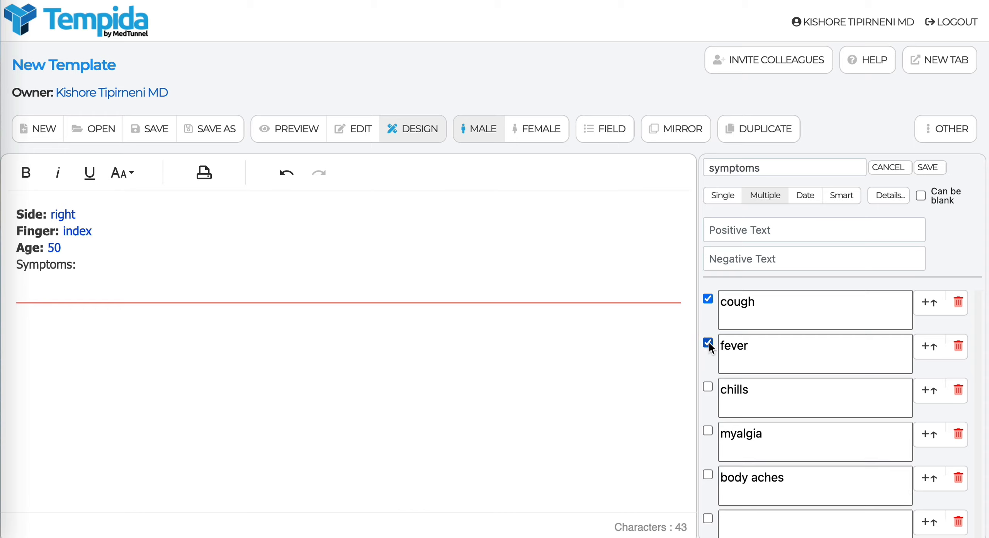
{"action": "left_click", "coordinate": [709, 385]}
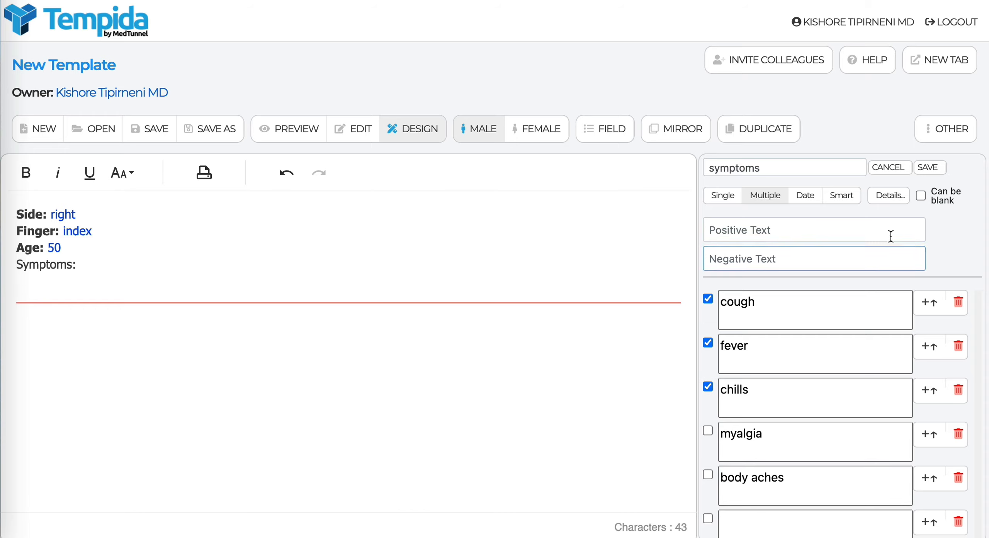
Step: Save the symptoms field and make its "Symptoms:" label bold
{"action": "left_click", "coordinate": [932, 168]}
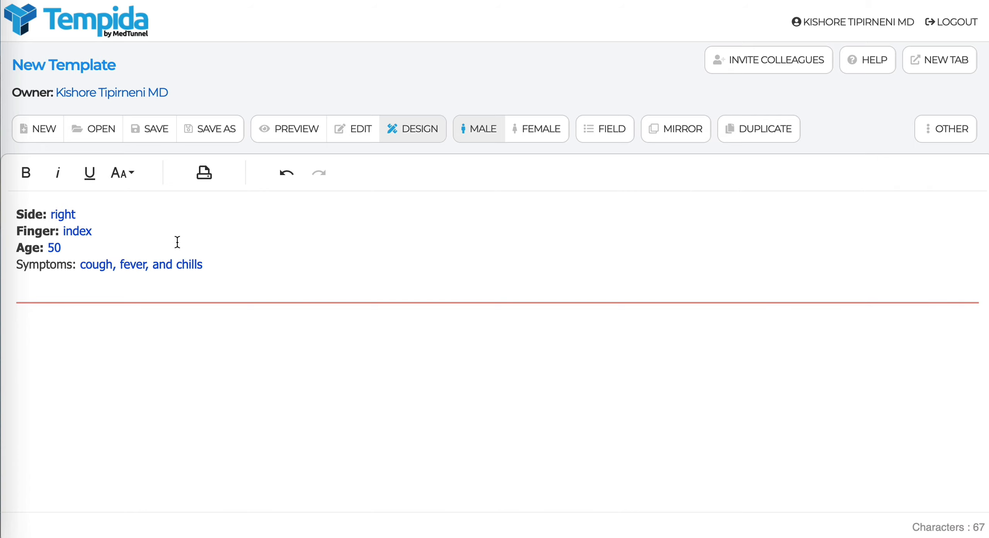
{"action": "left_click_drag", "start_coordinate": [76, 265], "coordinate": [7, 265]}
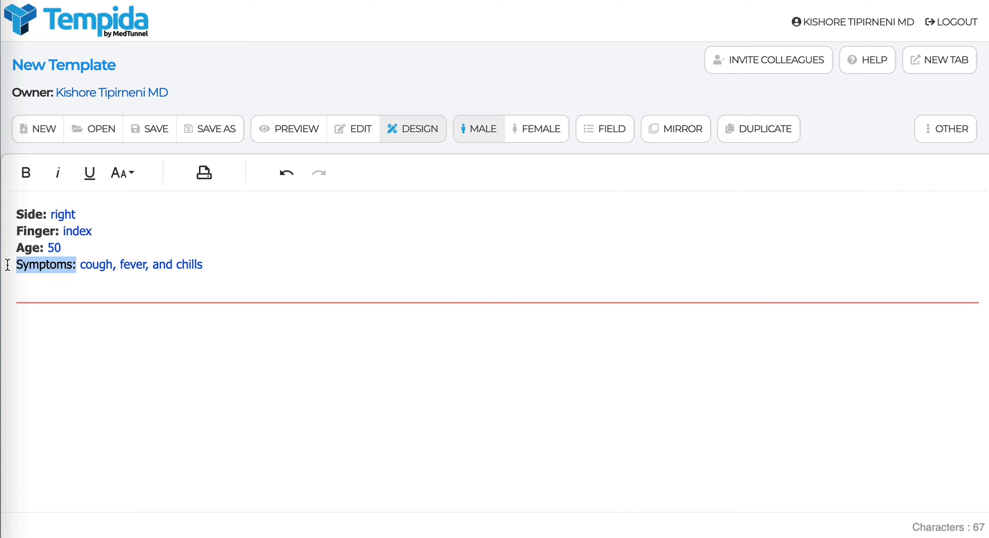
{"action": "key", "text": "ctrl+b"}
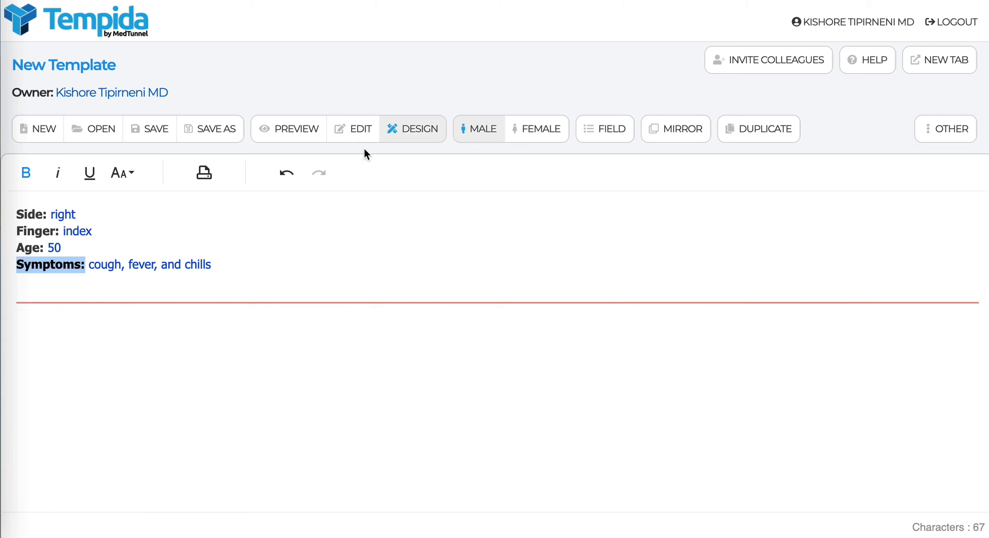
Step: In edit mode, add body aches to the selected symptoms and remove fever
{"action": "left_click", "coordinate": [360, 138]}
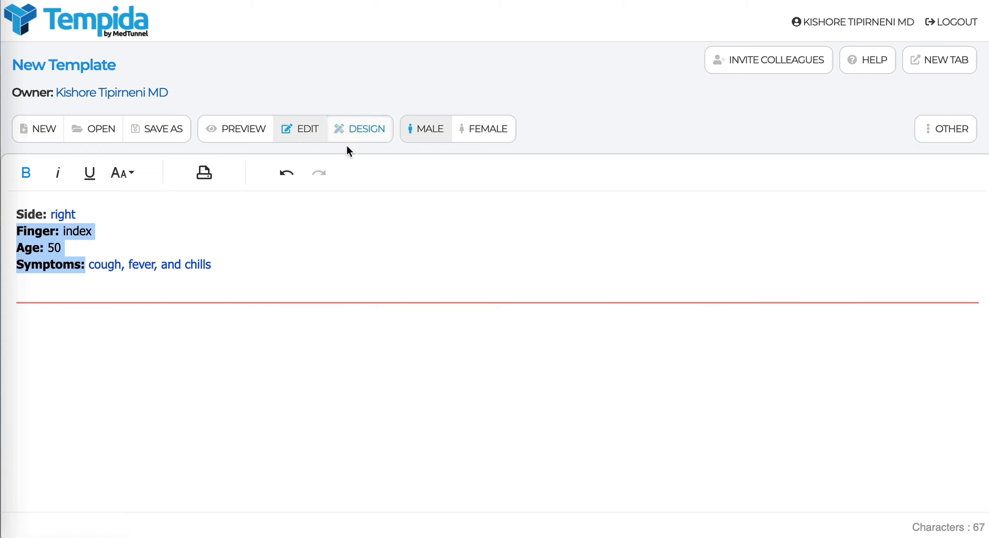
{"action": "left_click", "coordinate": [219, 264]}
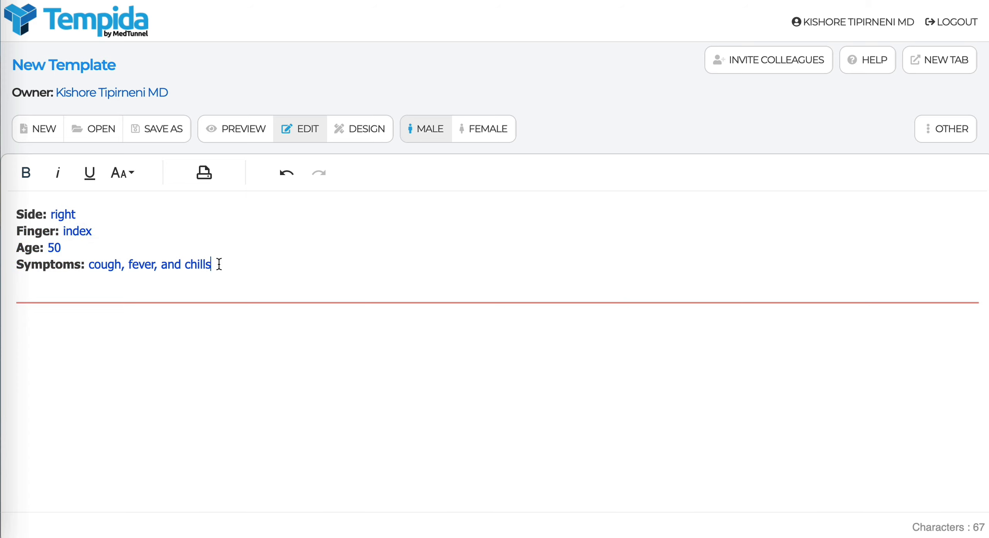
{"action": "left_click", "coordinate": [197, 271]}
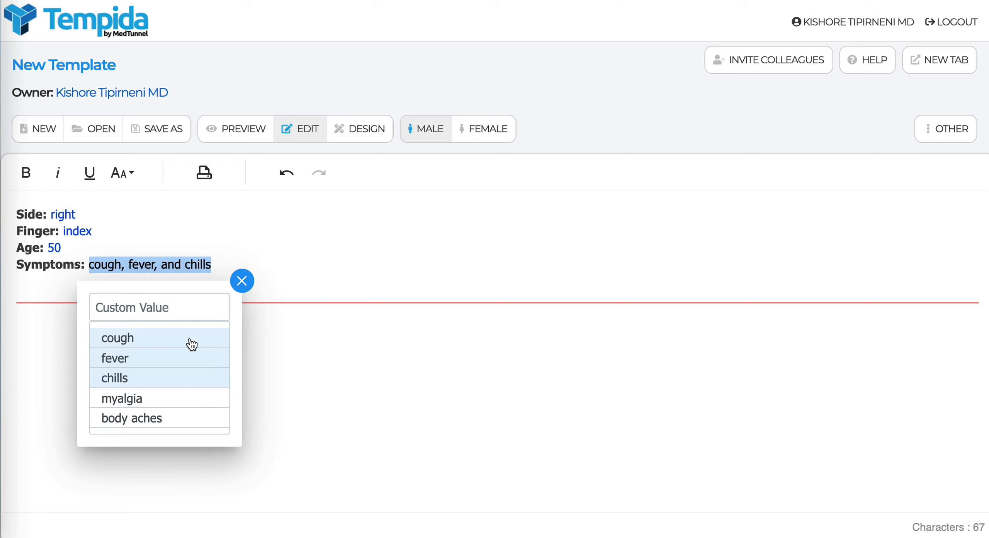
{"action": "left_click", "coordinate": [184, 418]}
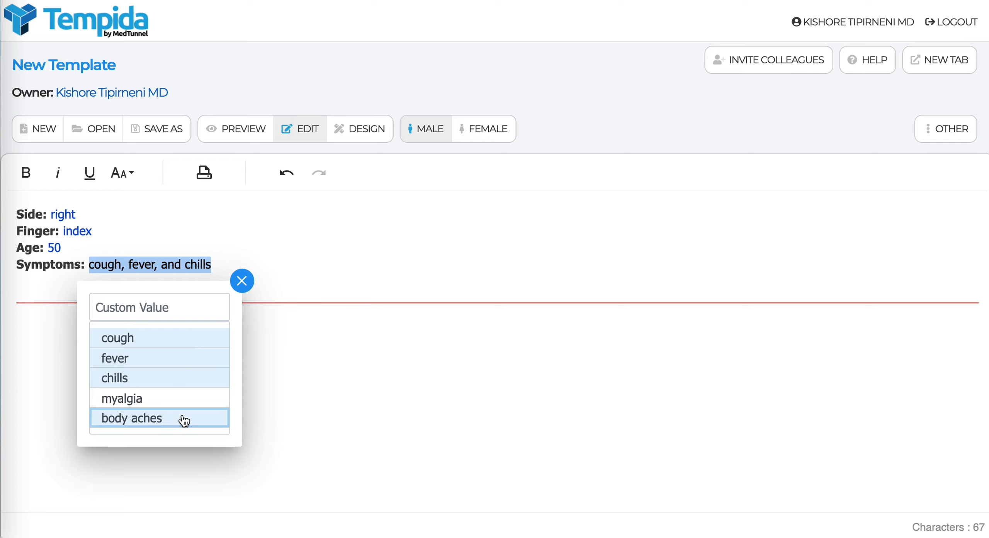
{"action": "left_click", "coordinate": [191, 363]}
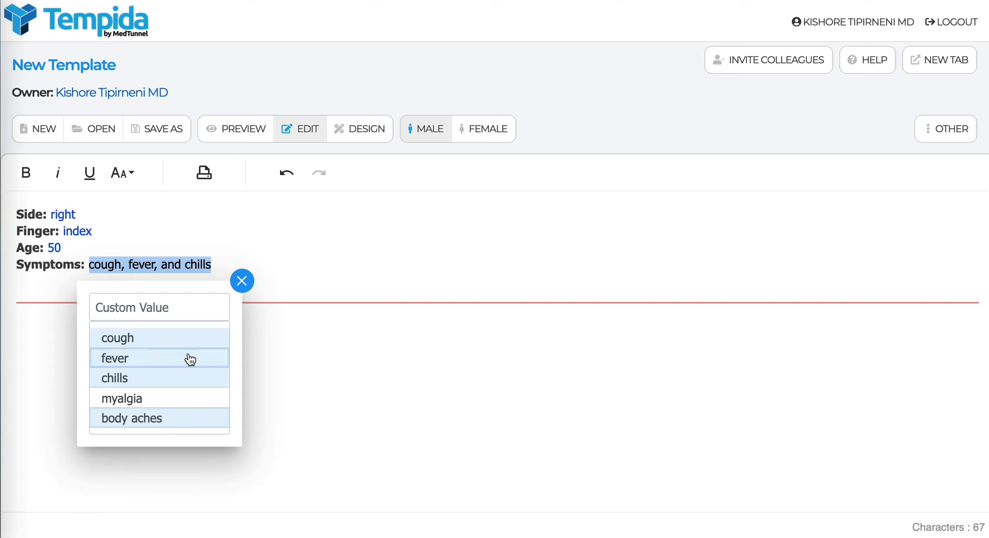
{"action": "left_click", "coordinate": [244, 282]}
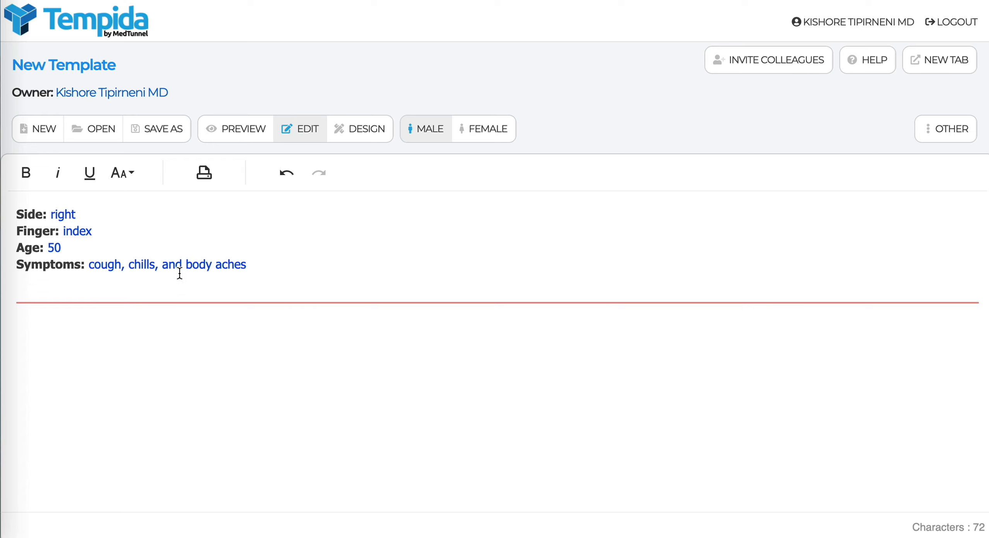
Step: Deselect cough in the symptoms field
{"action": "left_click", "coordinate": [203, 265]}
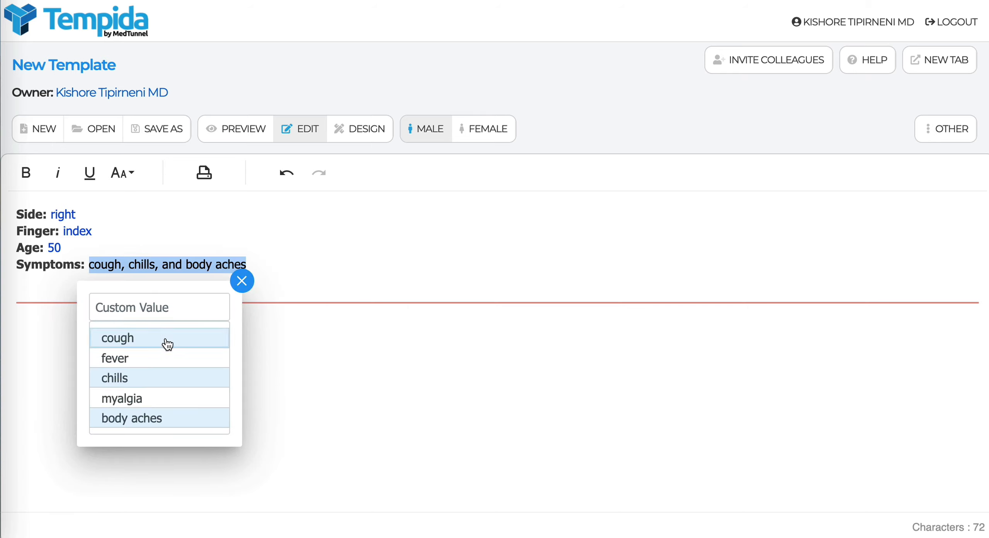
{"action": "left_click", "coordinate": [168, 343]}
{"action": "left_click", "coordinate": [242, 282]}
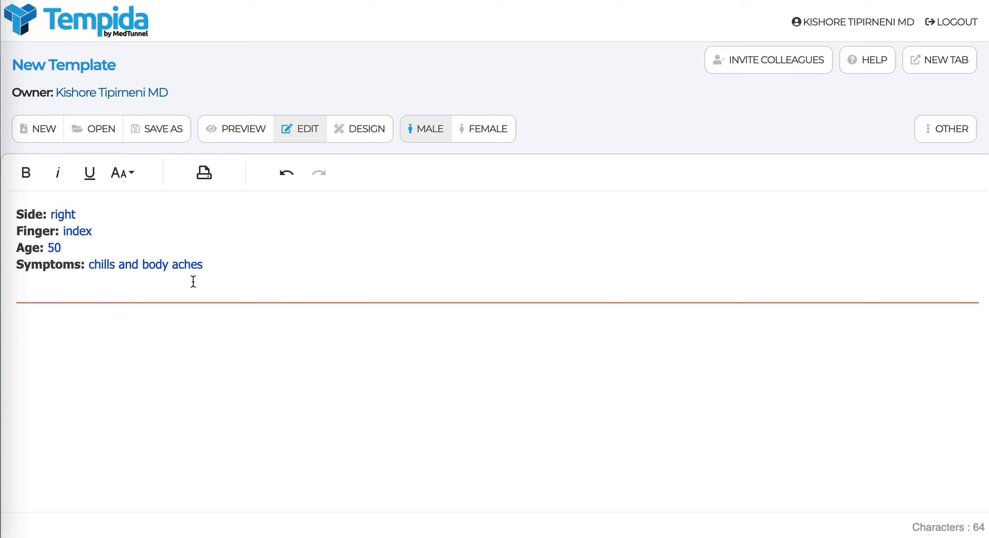
Step: In design mode, set the symptoms field's positive text to "complains of" and negative text to "denies", and save the field
{"action": "left_click", "coordinate": [356, 138]}
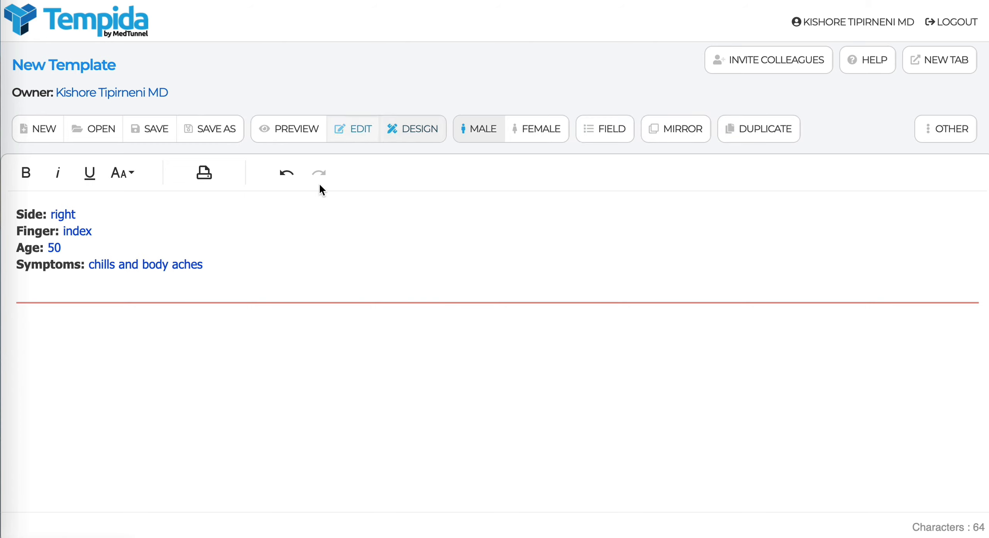
{"action": "left_click", "coordinate": [185, 267]}
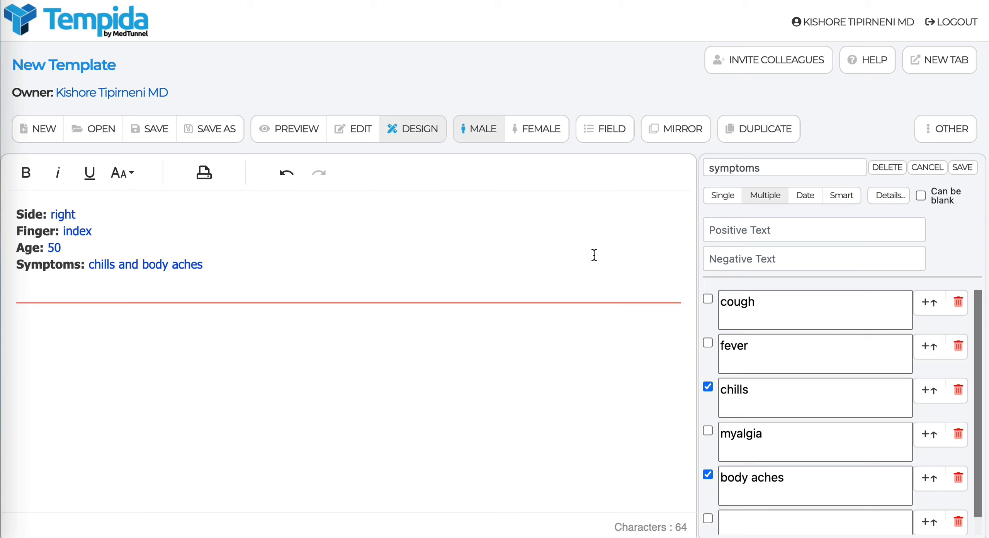
{"action": "left_click", "coordinate": [780, 229]}
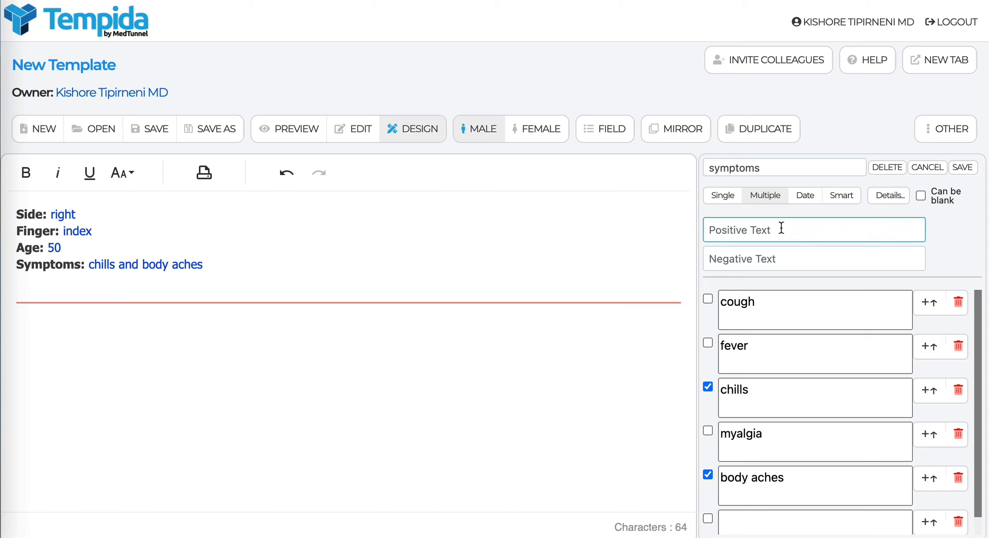
{"action": "left_click", "coordinate": [790, 258]}
{"action": "left_click", "coordinate": [805, 235]}
{"action": "left_click", "coordinate": [801, 258]}
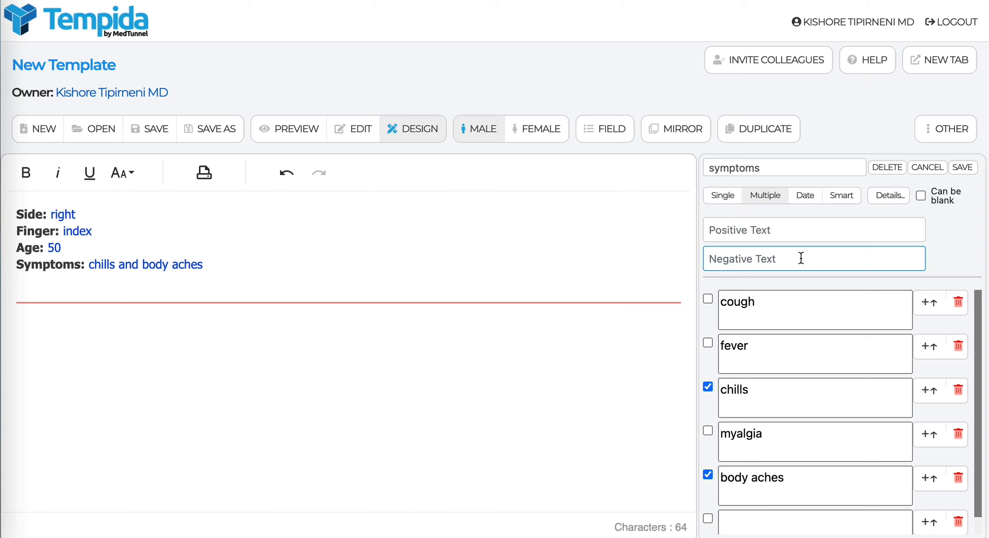
{"action": "key", "text": "shift+Tab"}
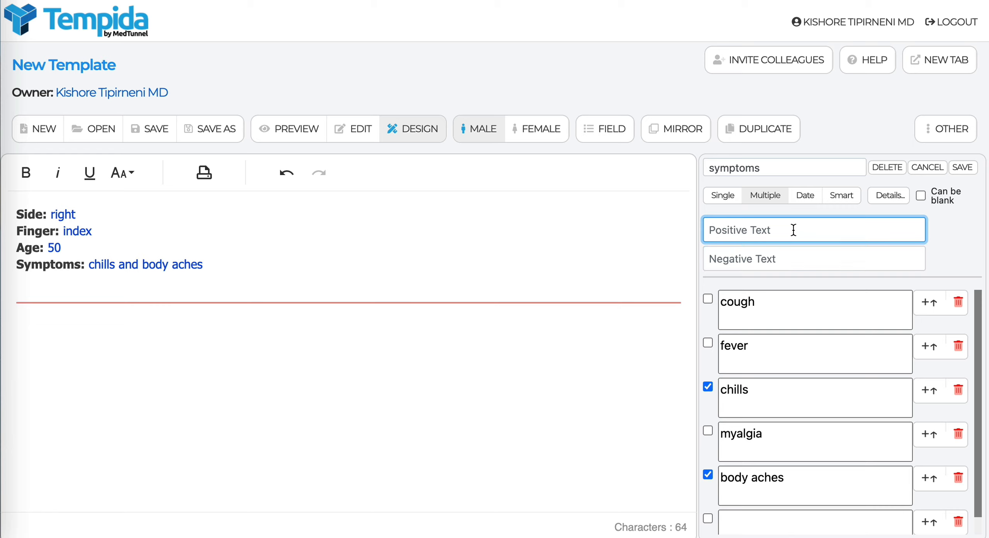
{"action": "type", "text": "complains of"}
{"action": "left_click", "coordinate": [786, 264]}
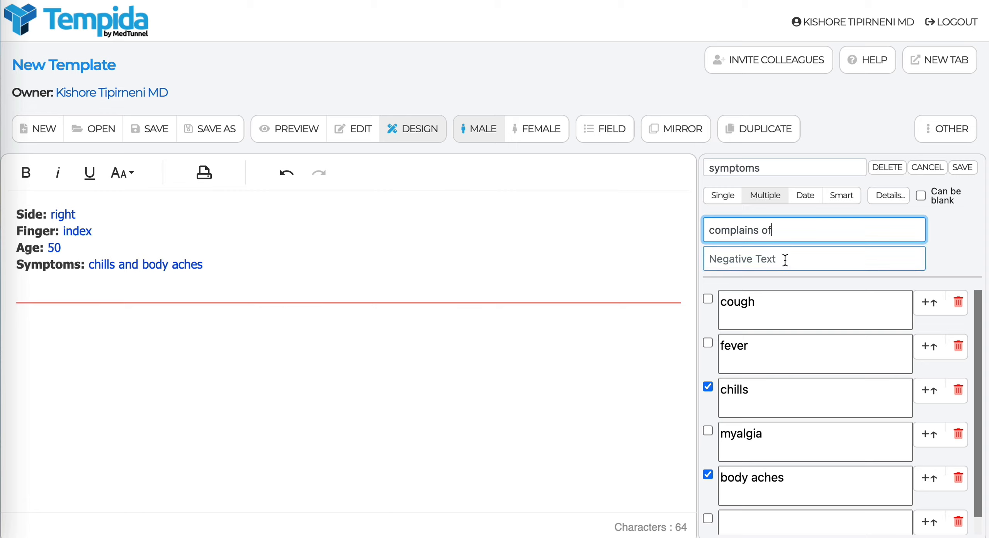
{"action": "left_click", "coordinate": [786, 264]}
{"action": "type", "text": "denies"}
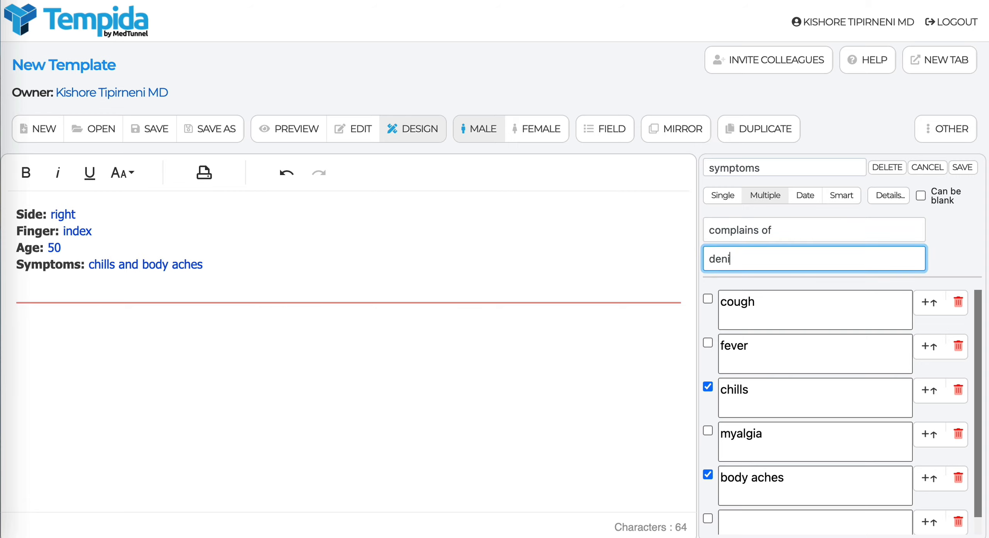
{"action": "left_click", "coordinate": [964, 168]}
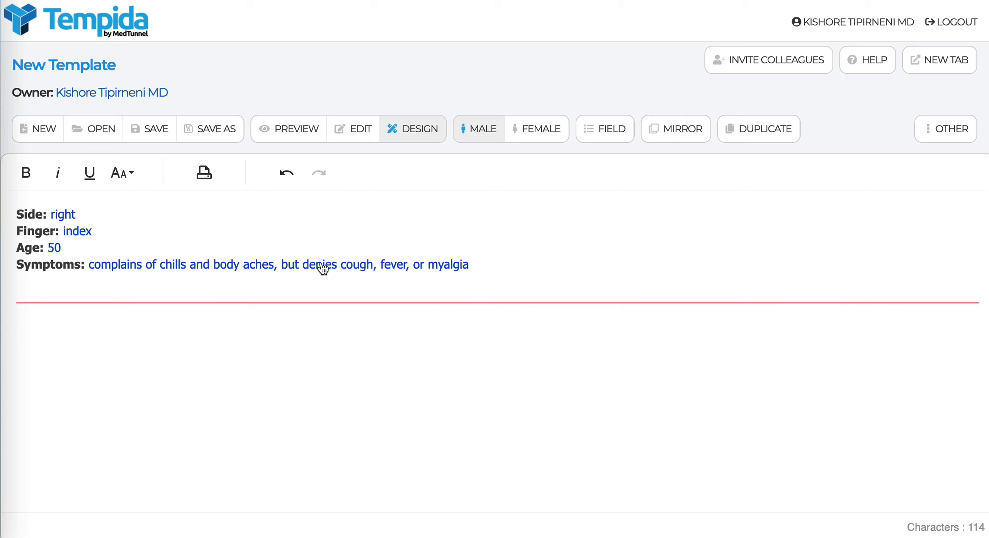
Step: In edit mode, select cough and fever in the symptoms field and deselect chills
{"action": "left_click", "coordinate": [360, 132]}
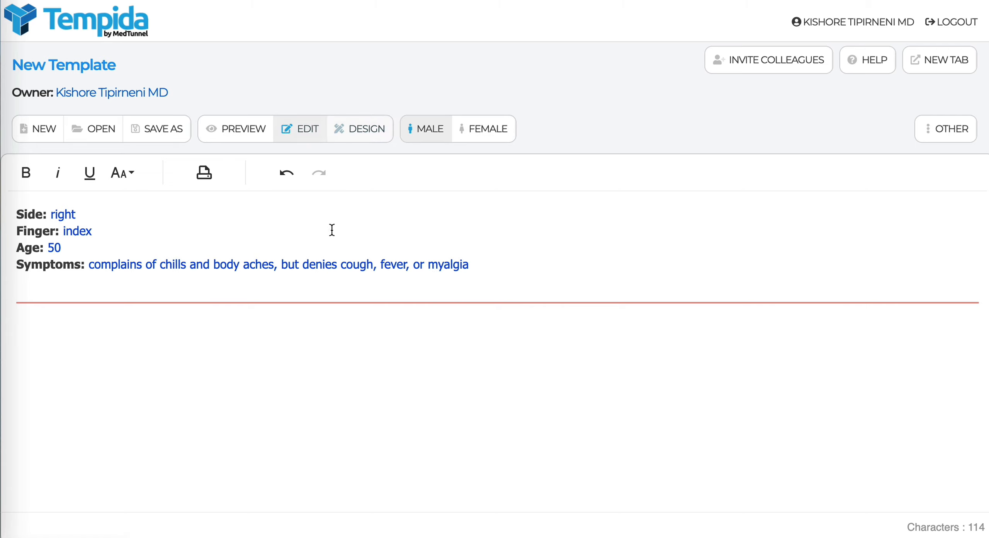
{"action": "left_click", "coordinate": [329, 271]}
{"action": "left_click", "coordinate": [201, 339]}
{"action": "left_click", "coordinate": [202, 358]}
{"action": "left_click", "coordinate": [203, 379]}
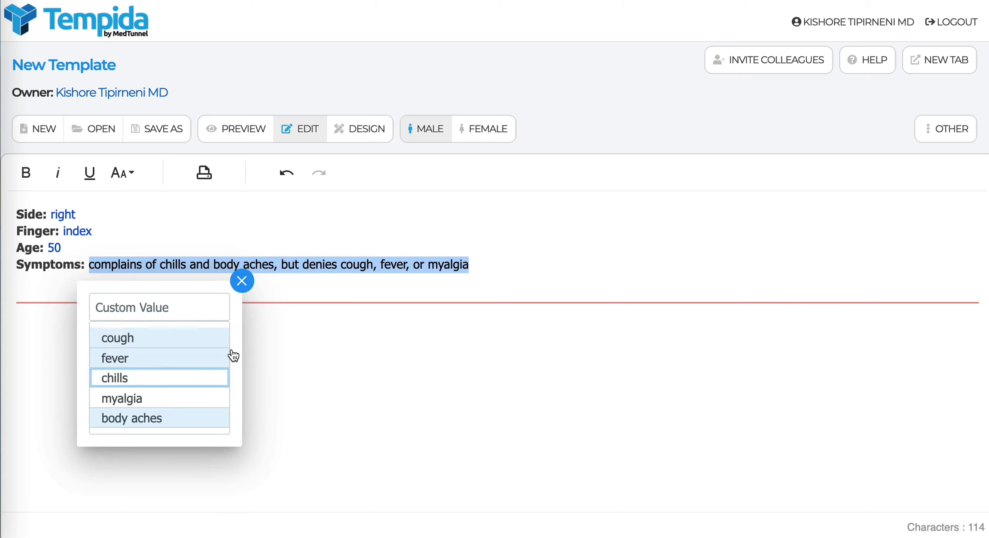
{"action": "left_click", "coordinate": [243, 281]}
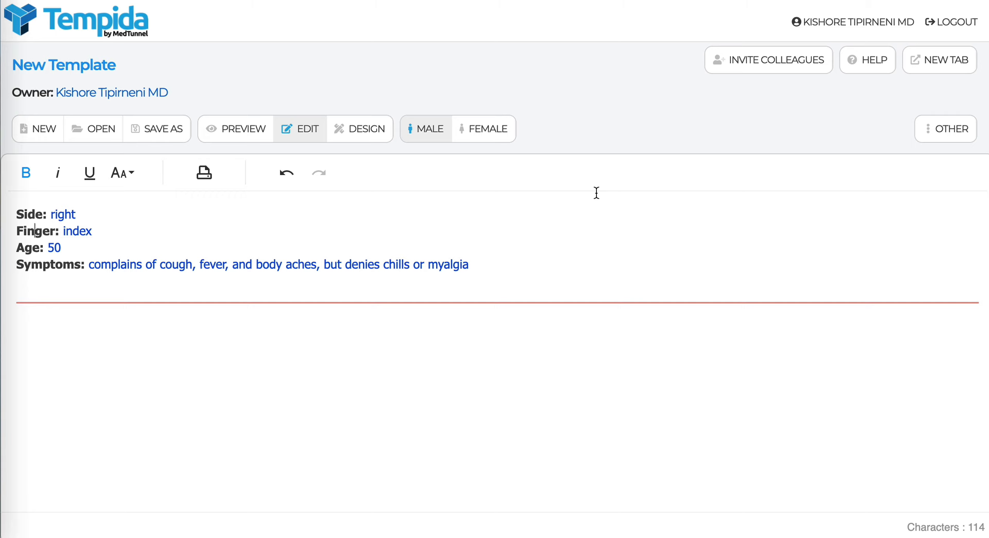
Step: Add a new line reading "Date:" below the Symptoms line
{"action": "left_click", "coordinate": [549, 260]}
{"action": "key", "text": "Return"}
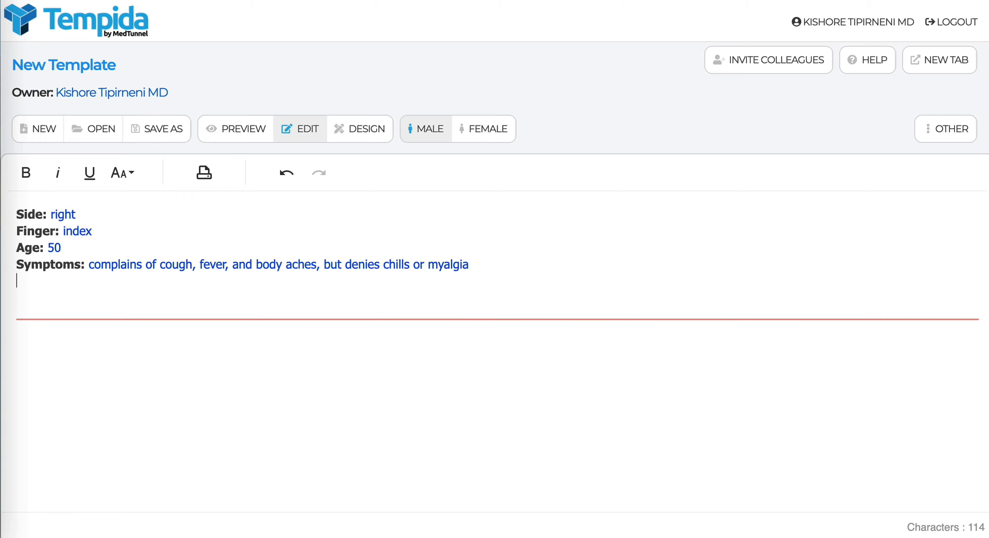
{"action": "type", "text": "Date:"}
Step: In design mode, create a new field named "date" after the "Date:" label and make it a Date type
{"action": "left_click", "coordinate": [377, 135]}
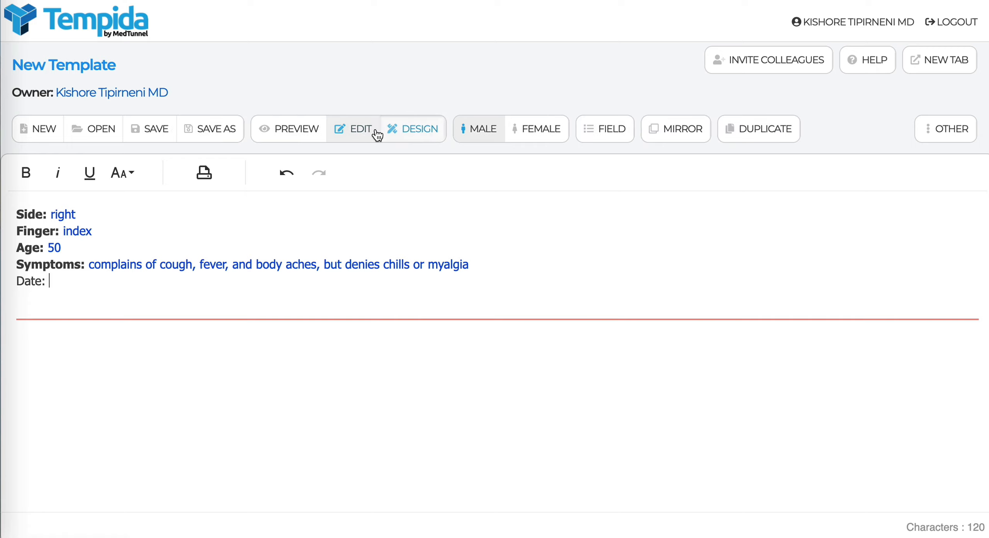
{"action": "left_click", "coordinate": [613, 139]}
{"action": "left_click", "coordinate": [723, 164]}
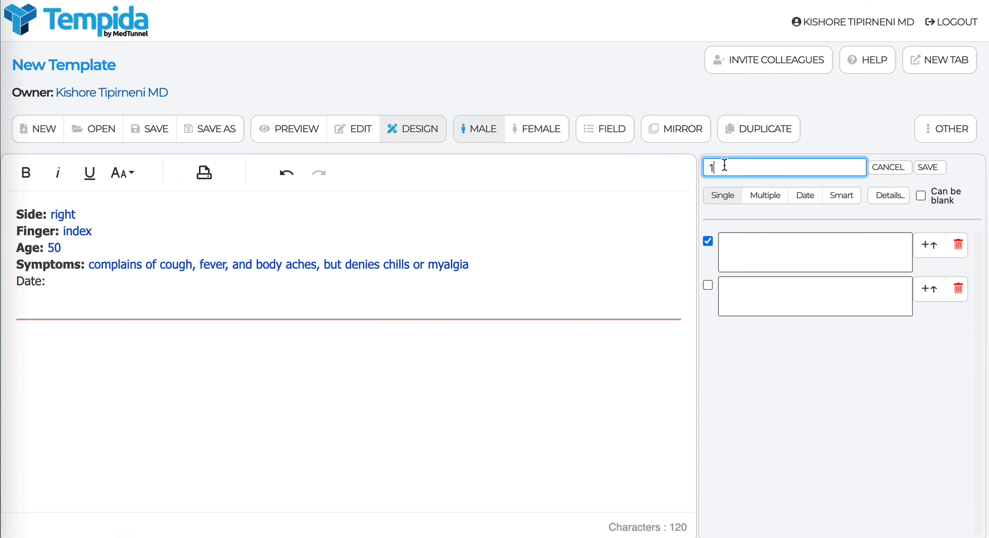
{"action": "key", "text": "BackSpace"}
{"action": "type", "text": "date"}
{"action": "left_click", "coordinate": [810, 201]}
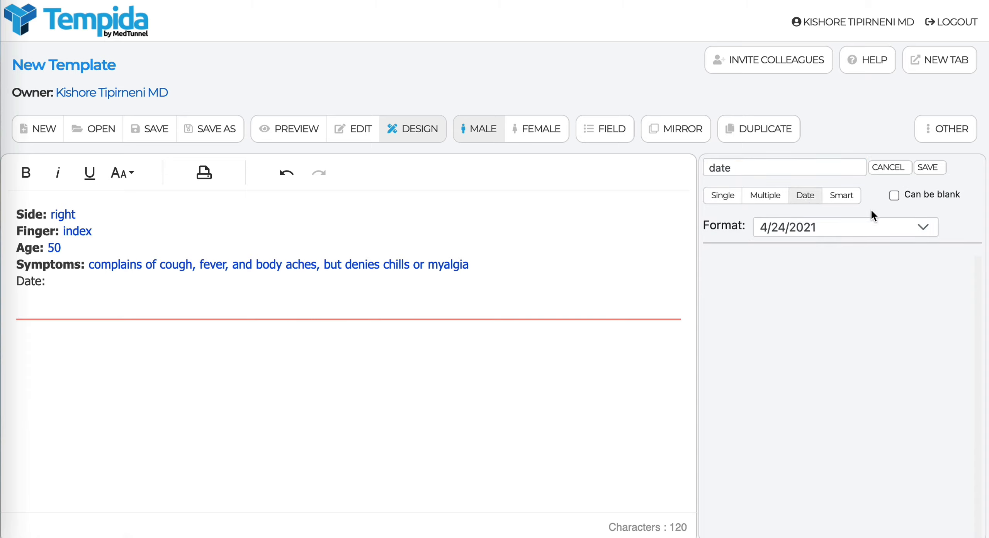
Step: Set the date field's format to the "Apr 24, 2021" style and save the field
{"action": "left_click", "coordinate": [927, 228]}
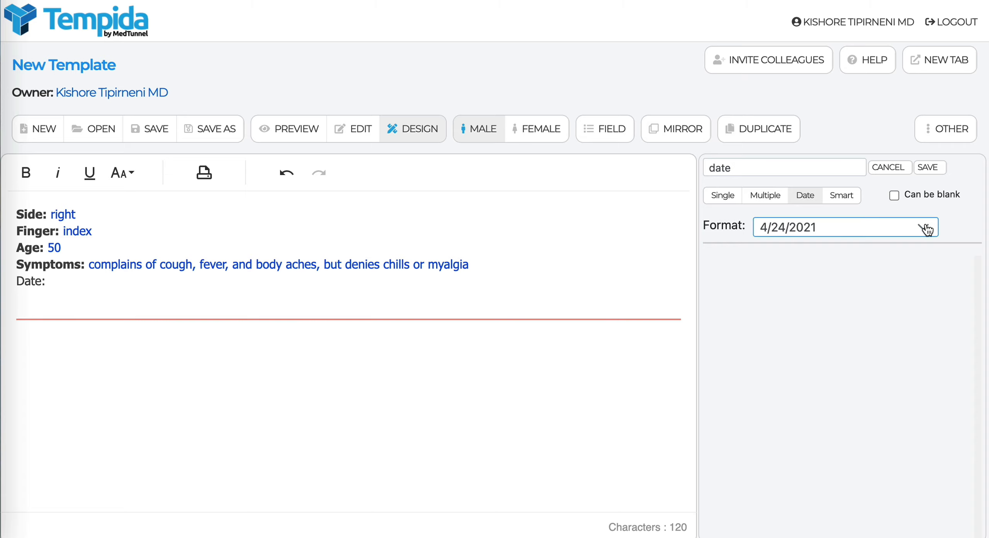
{"action": "left_click", "coordinate": [926, 229]}
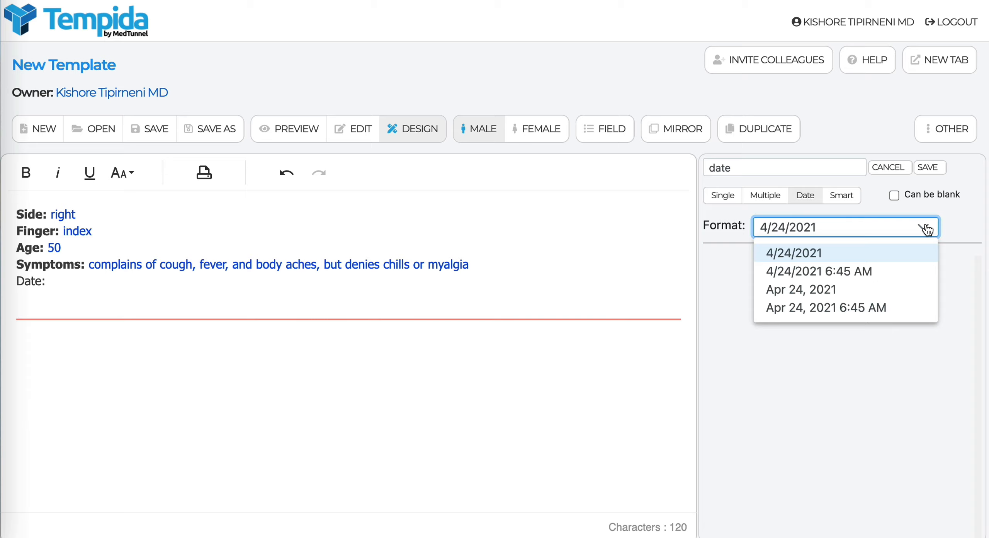
{"action": "left_click", "coordinate": [922, 293]}
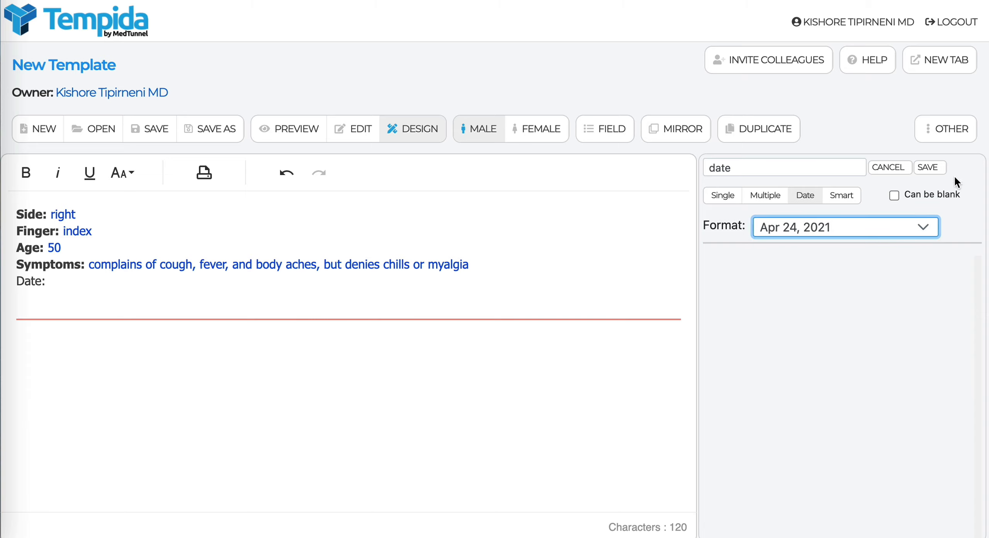
{"action": "left_click", "coordinate": [934, 173]}
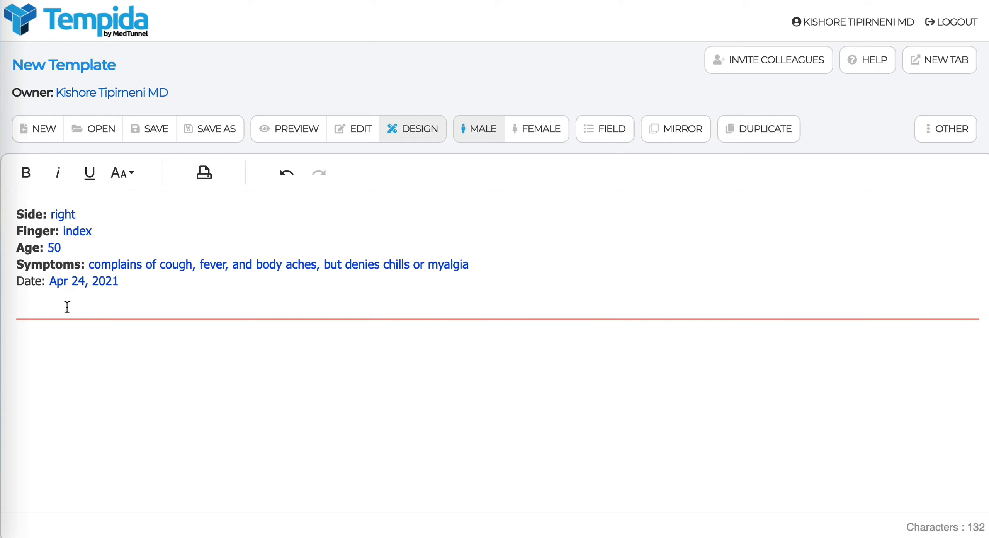
Step: Make the "Date:" label bold and, in edit mode, open the date value for editing and leave it as is
{"action": "left_click_drag", "start_coordinate": [45, 282], "coordinate": [15, 282]}
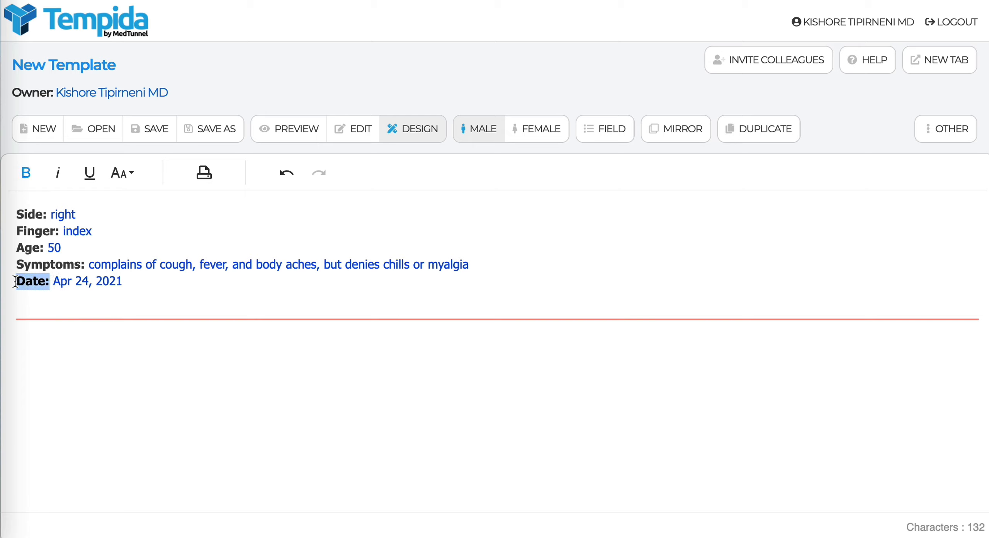
{"action": "left_click", "coordinate": [357, 130]}
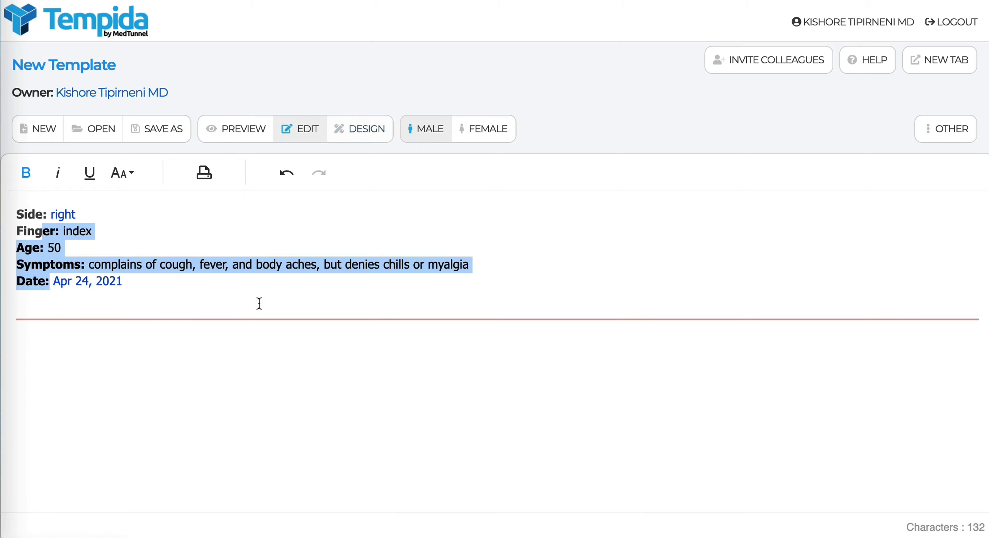
{"action": "left_click", "coordinate": [201, 285]}
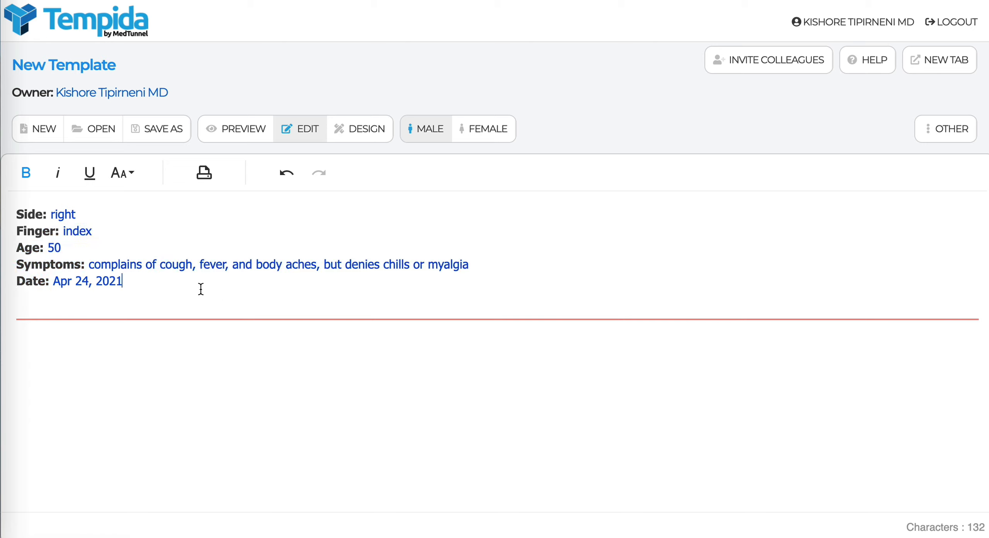
{"action": "double_click", "coordinate": [103, 285]}
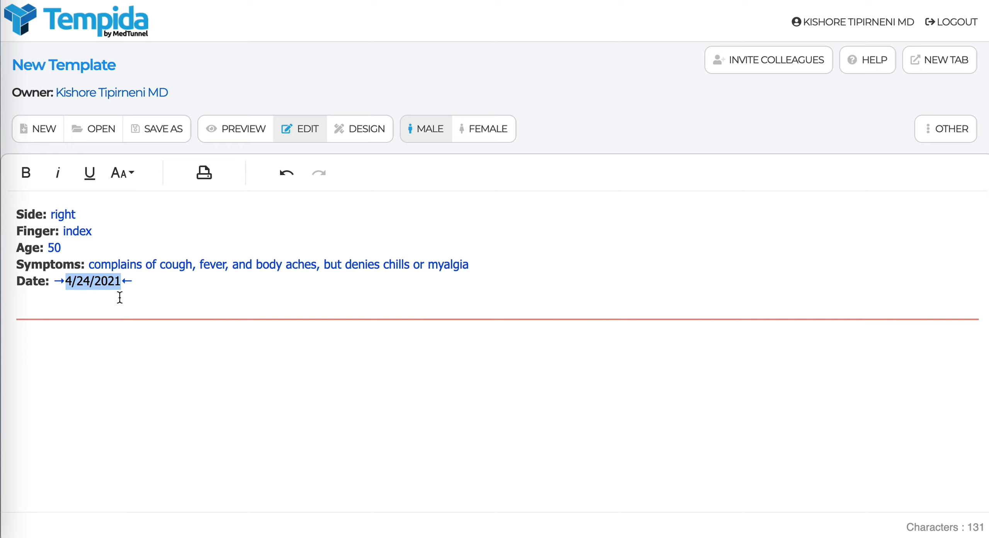
{"action": "left_click", "coordinate": [502, 268]}
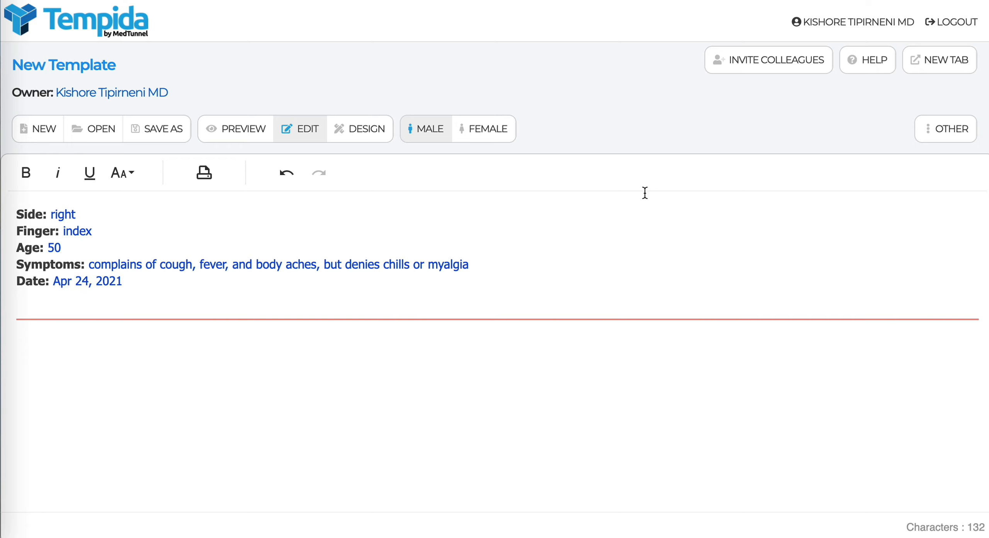
Step: In design mode, insert a blank choice above "middle" in the finger field, delete "middle", and discard the changes
{"action": "left_click", "coordinate": [364, 143]}
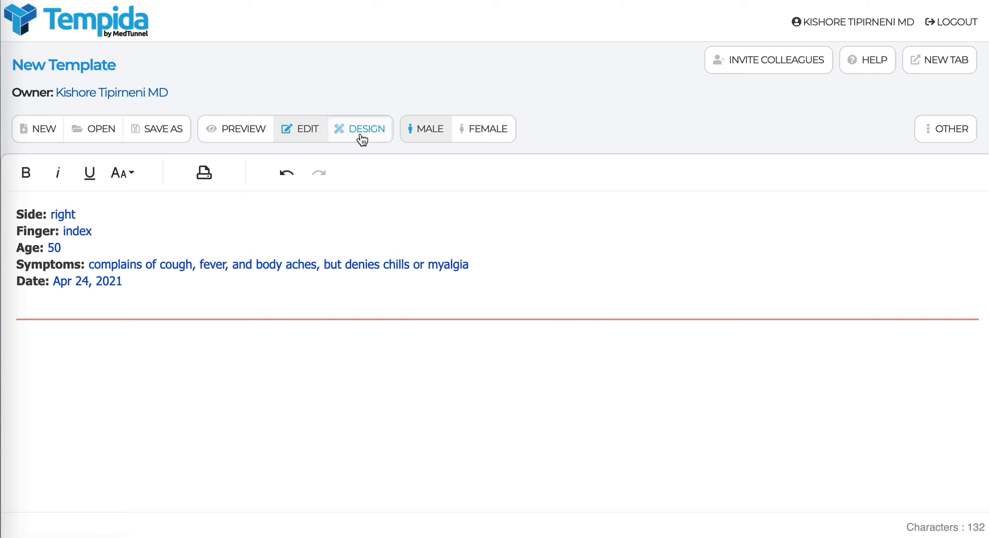
{"action": "left_click", "coordinate": [83, 231]}
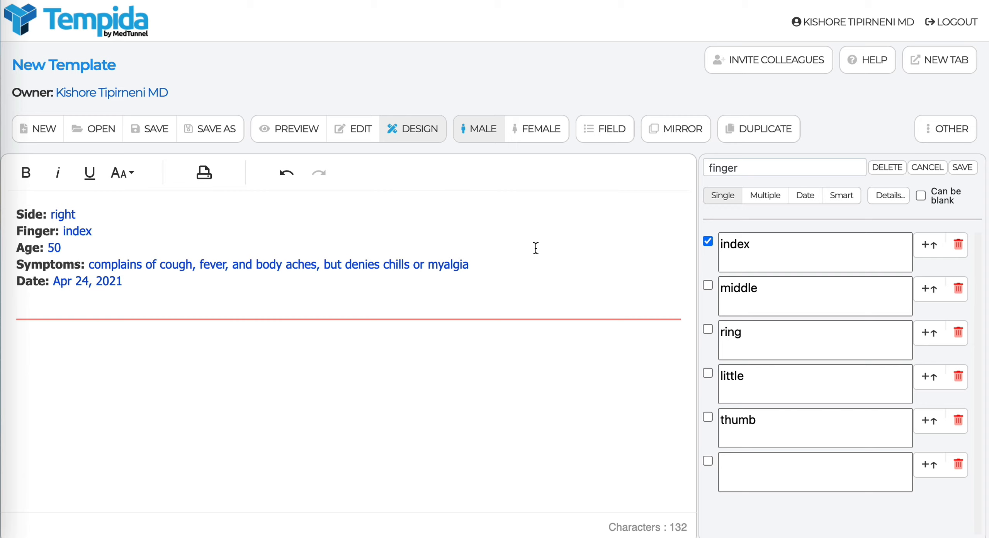
{"action": "left_click", "coordinate": [930, 293]}
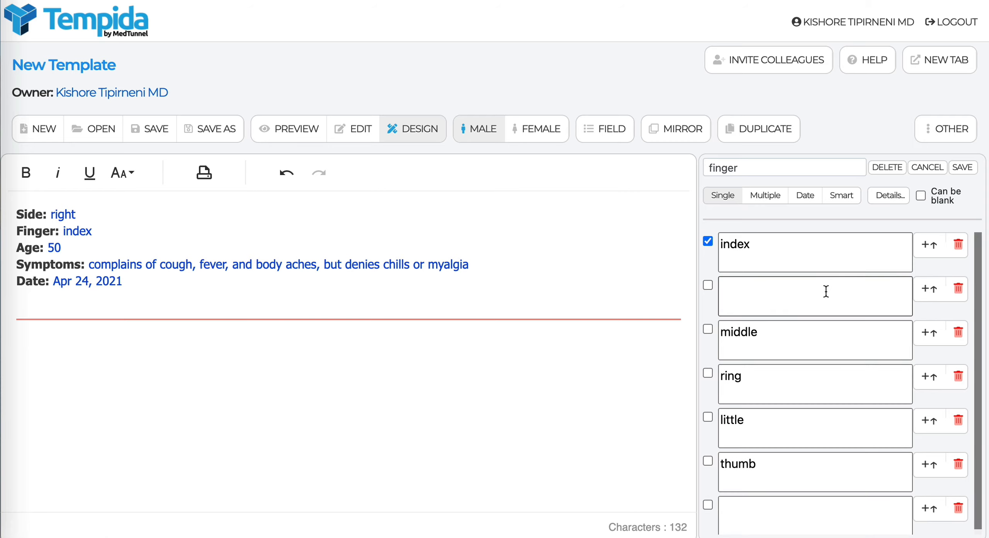
{"action": "left_click", "coordinate": [959, 334]}
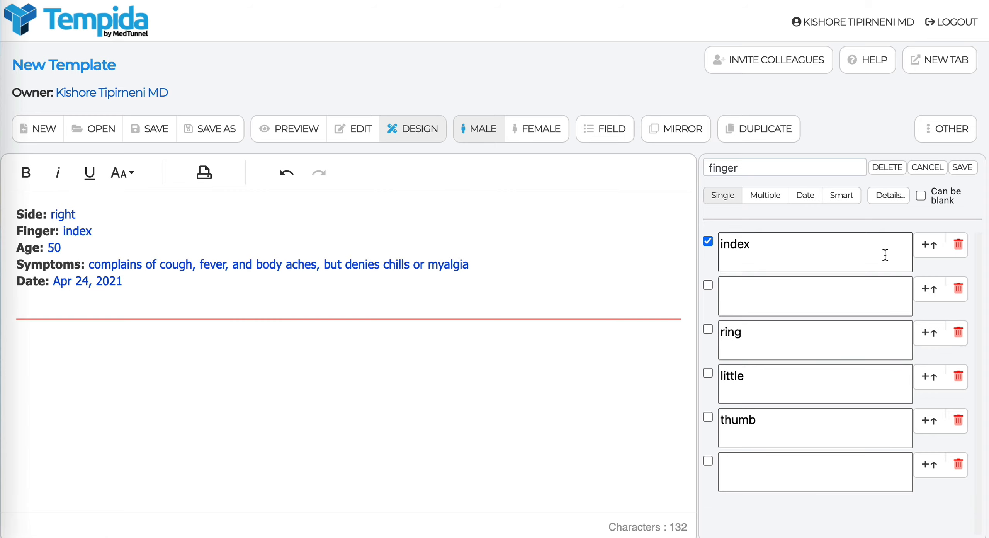
{"action": "left_click", "coordinate": [938, 169]}
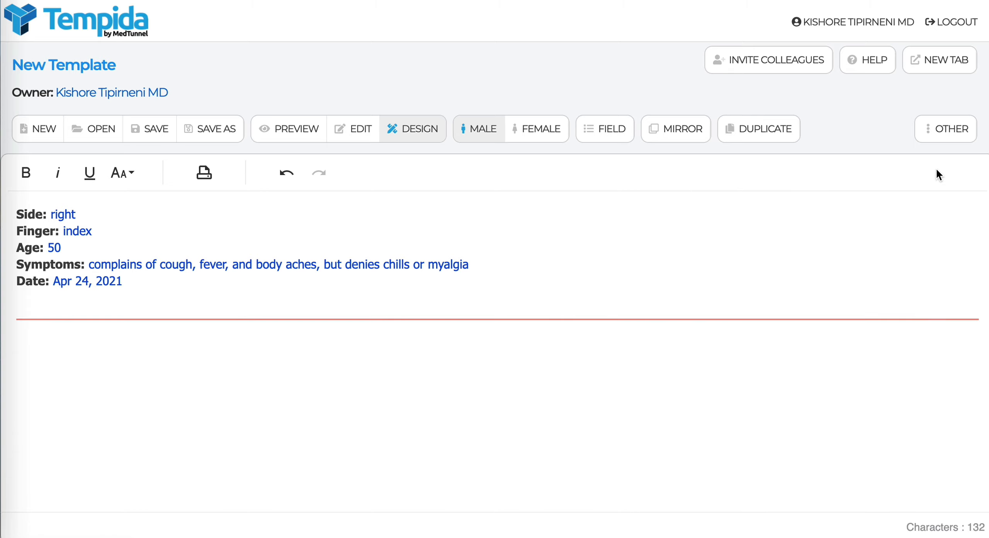
{"action": "left_click", "coordinate": [87, 239]}
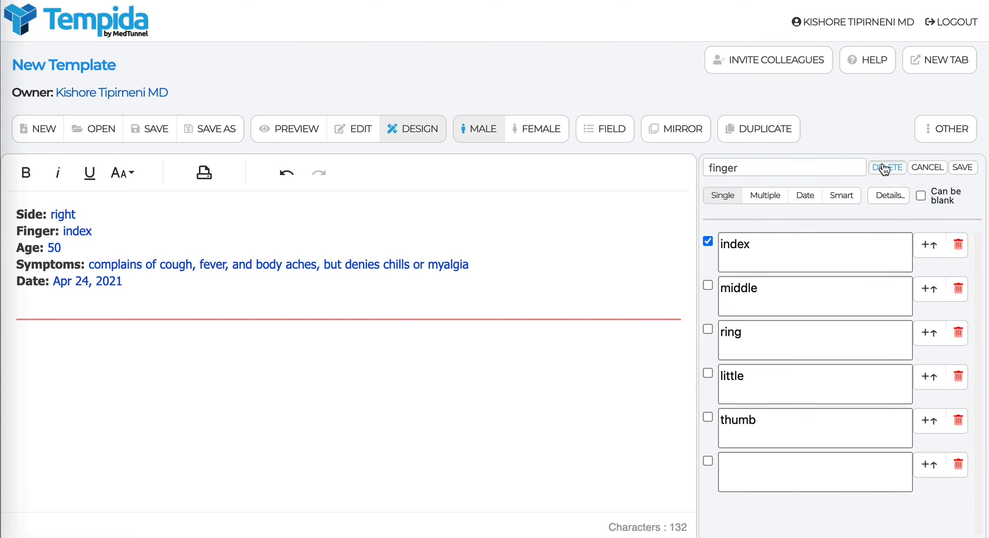
{"action": "left_click", "coordinate": [926, 169]}
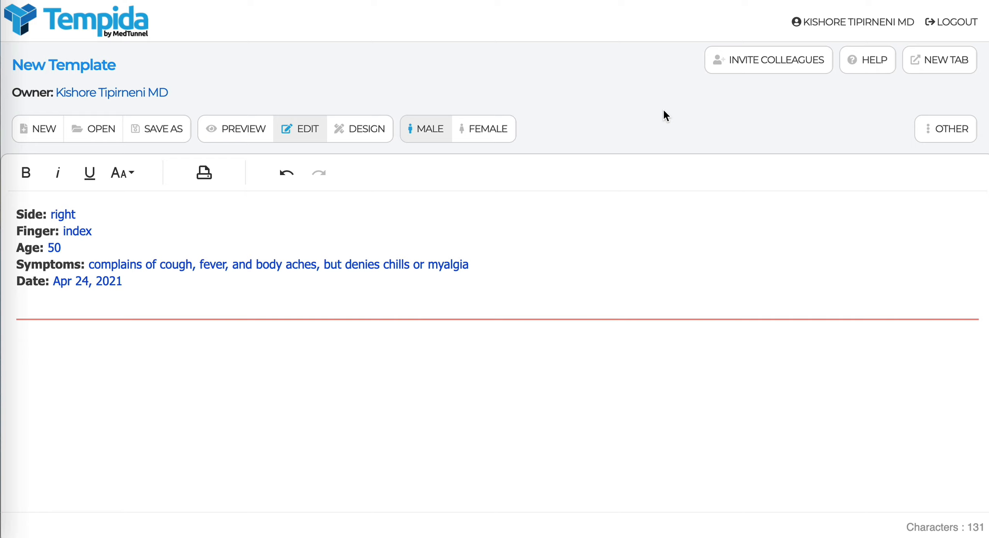
Step: In design mode, insert a mirror of the side field on the line below the red divider
{"action": "left_click", "coordinate": [301, 345]}
{"action": "left_click", "coordinate": [377, 133]}
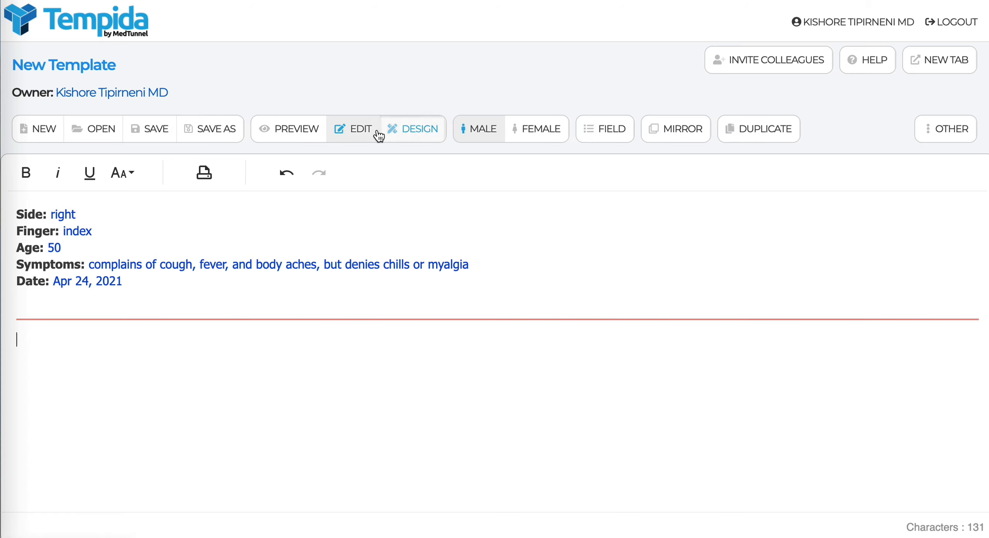
{"action": "left_click", "coordinate": [683, 133]}
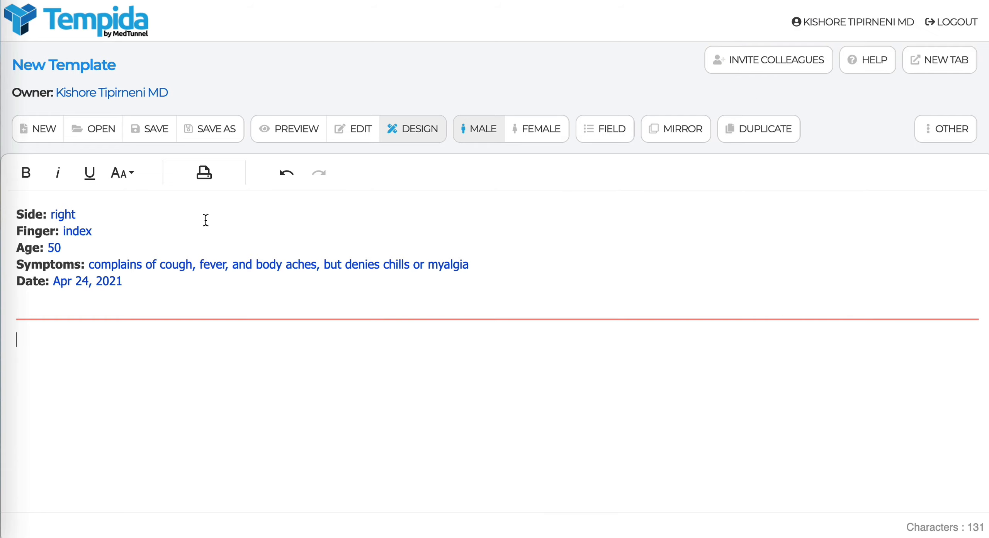
{"action": "left_click", "coordinate": [64, 215]}
{"action": "mouse_move", "coordinate": [107, 329]}
Step: In edit mode, switch the side to left on the Side line and back to right from its mirror below the divider
{"action": "left_click", "coordinate": [351, 133]}
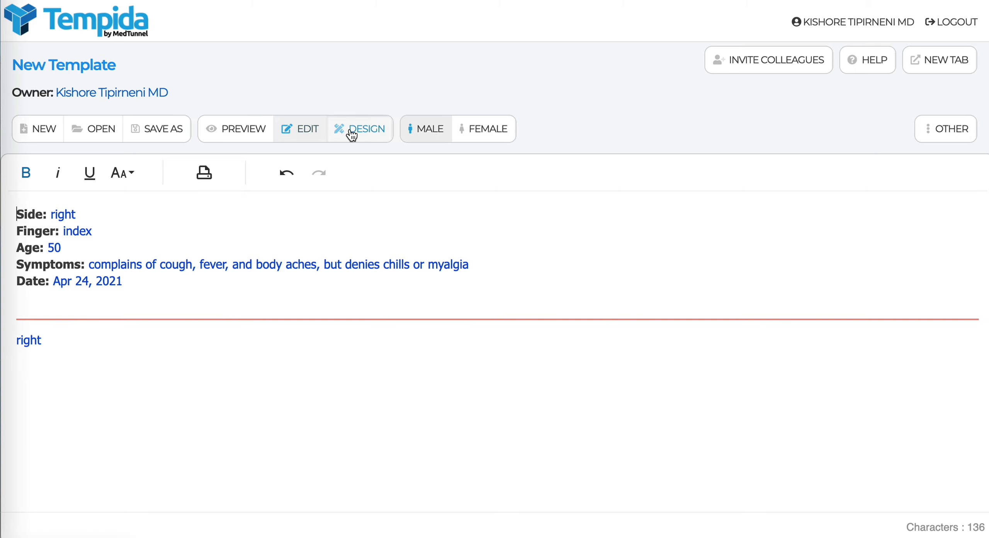
{"action": "left_click", "coordinate": [70, 215]}
{"action": "left_click", "coordinate": [71, 215]}
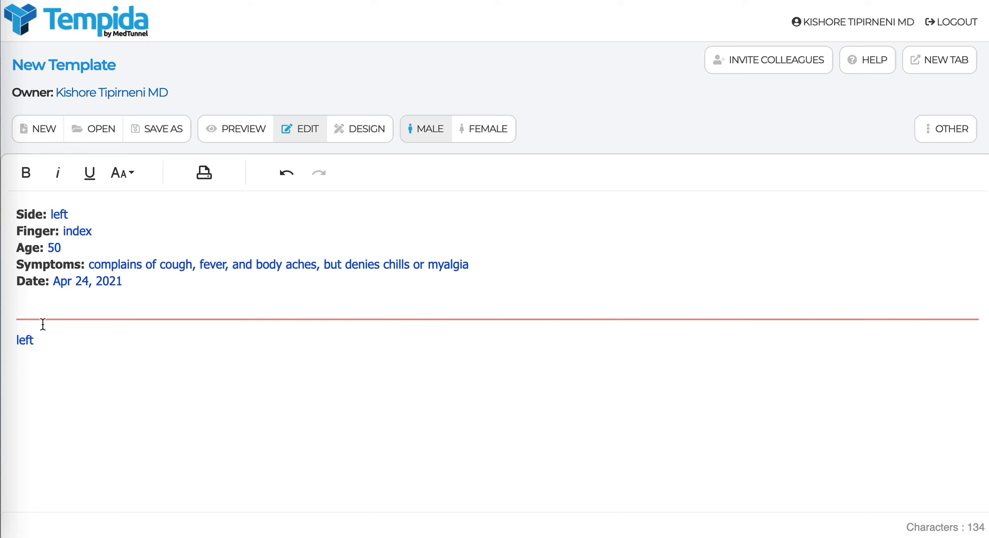
{"action": "left_click", "coordinate": [30, 342]}
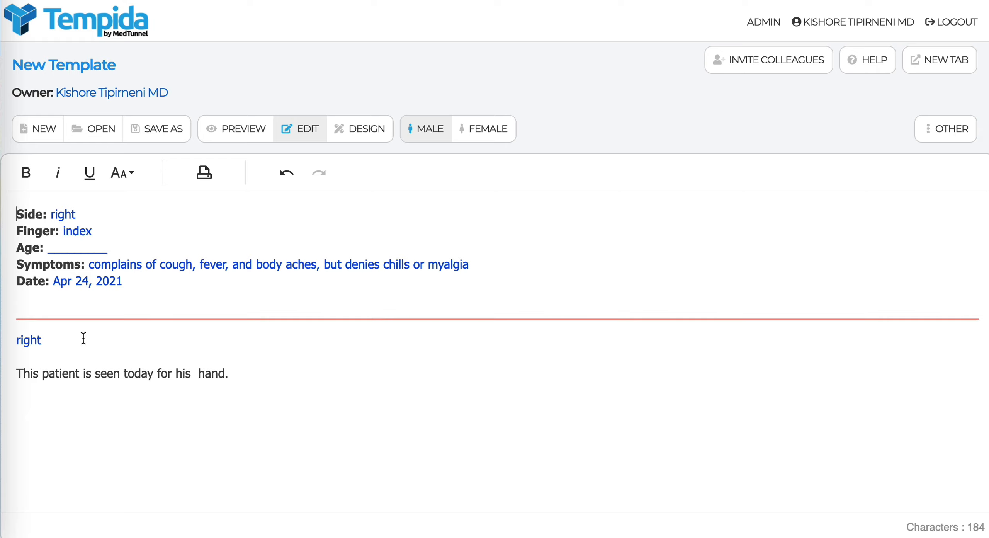
Step: In design mode, insert a mirror of the side field before "hand" in the sentence "This patient is seen today for his hand."
{"action": "left_click", "coordinate": [195, 374]}
{"action": "left_click", "coordinate": [361, 131]}
{"action": "left_click", "coordinate": [675, 127]}
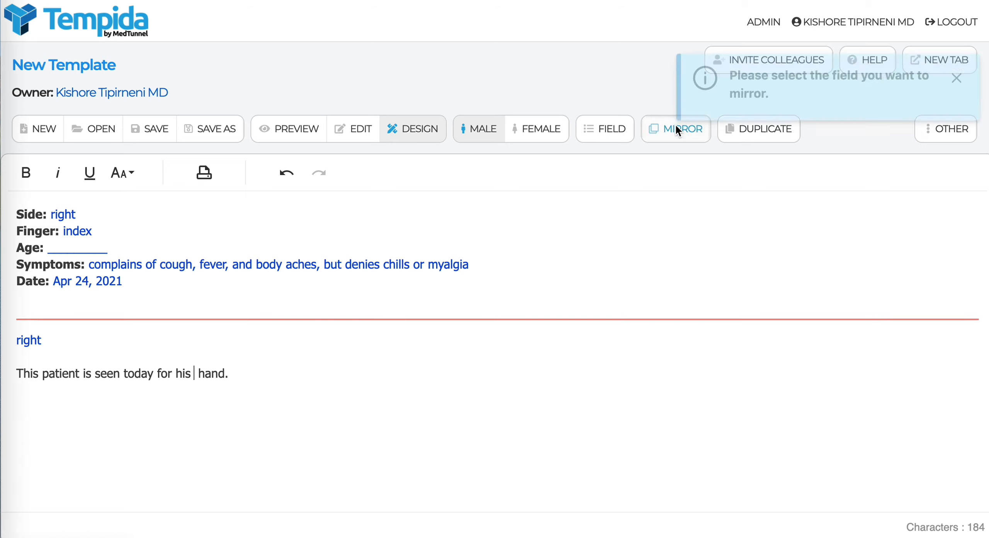
{"action": "left_click", "coordinate": [64, 214]}
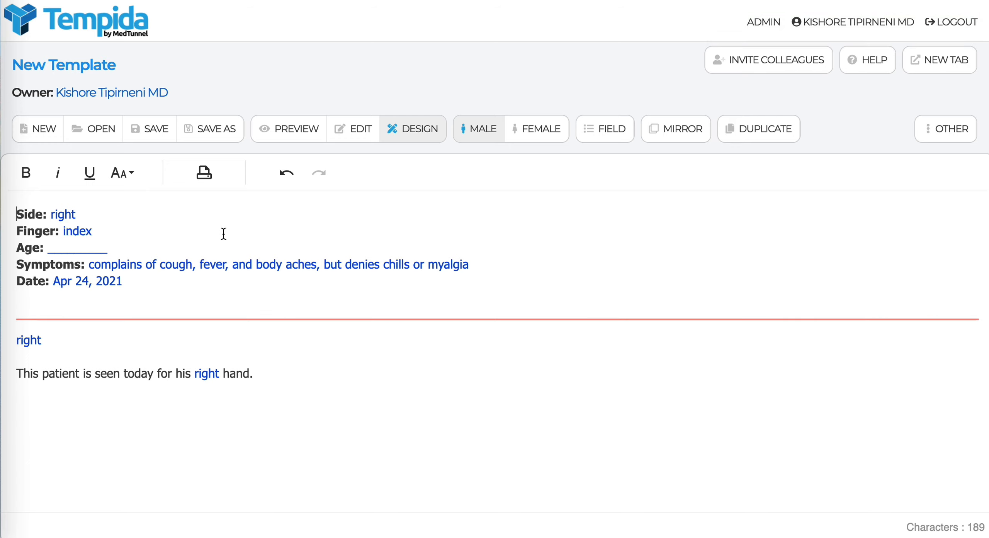
Step: In edit mode, use the mirrored side field directly below the divider to switch the side to left and back to right
{"action": "left_click", "coordinate": [360, 131]}
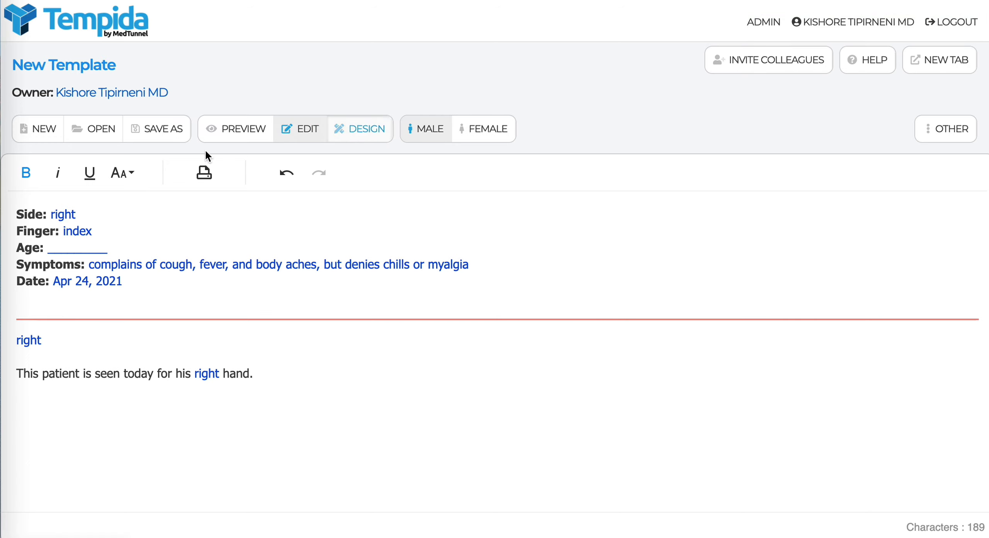
{"action": "left_click", "coordinate": [34, 342]}
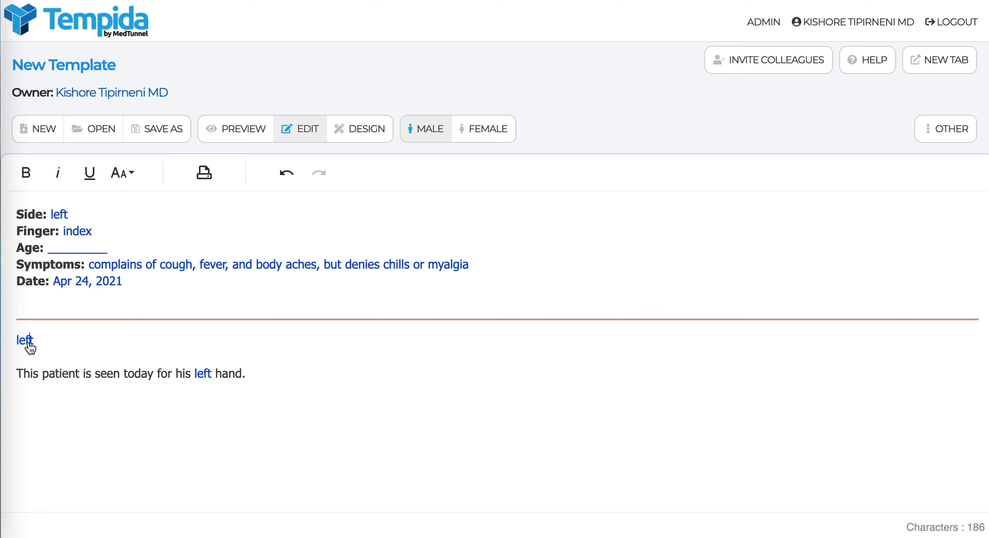
{"action": "left_click", "coordinate": [30, 341]}
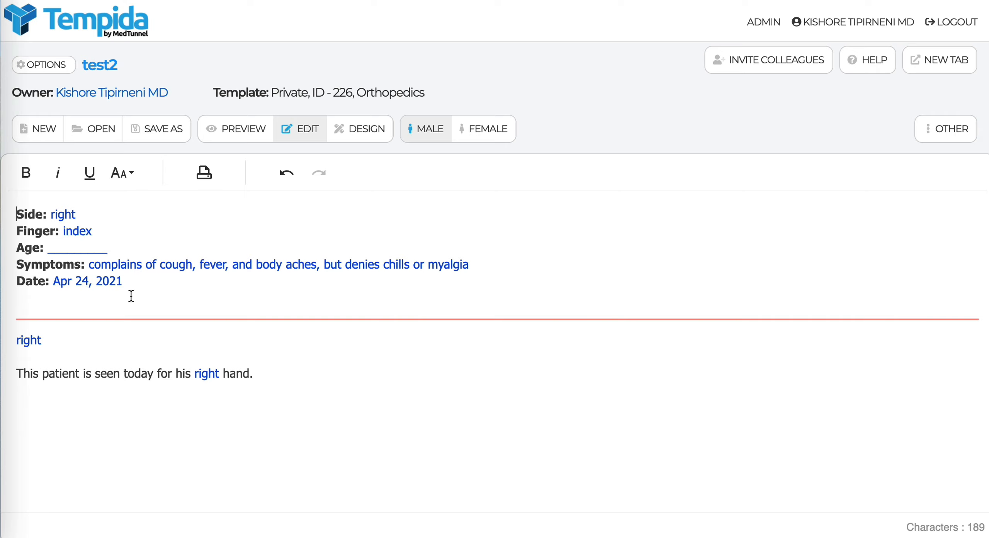
Step: In design mode, insert a duplicate of the finger field on the blank line below the Date line
{"action": "left_click", "coordinate": [370, 132]}
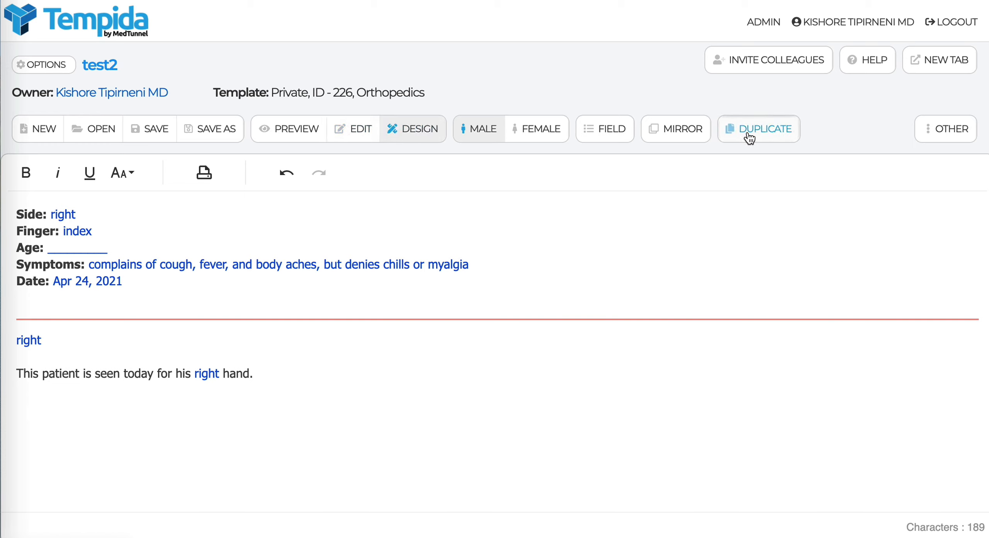
{"action": "left_click", "coordinate": [750, 138]}
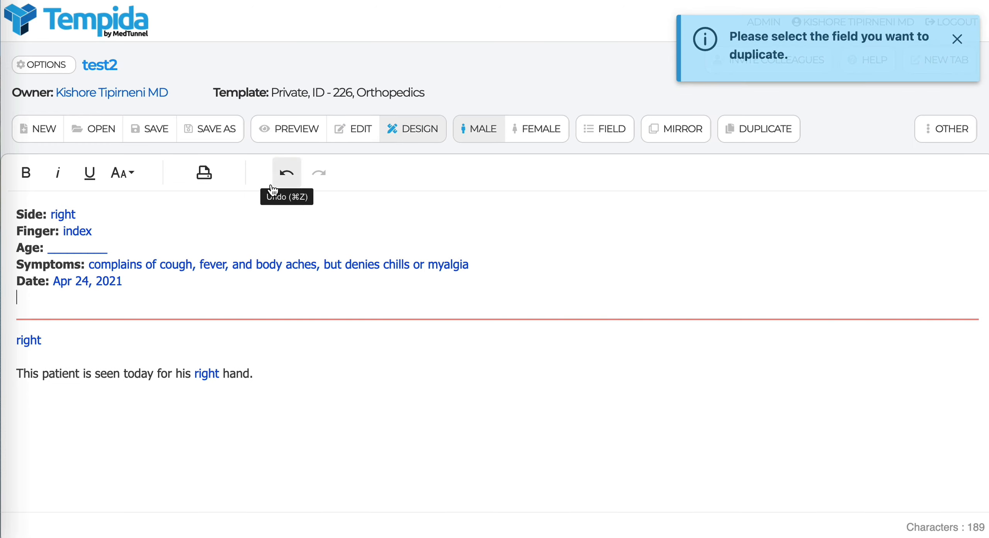
{"action": "left_click", "coordinate": [83, 234]}
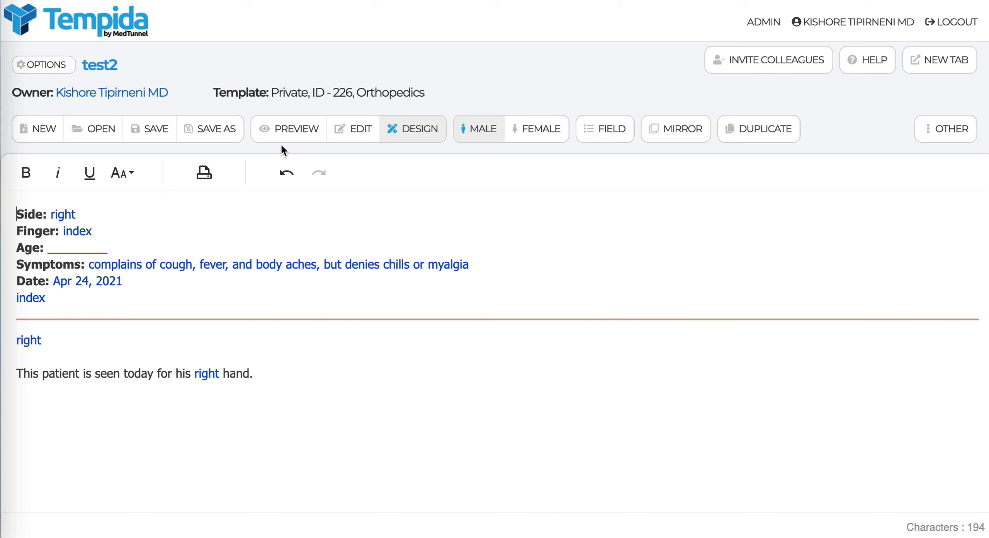
Step: In edit mode, set the finger on the Finger line to little
{"action": "left_click", "coordinate": [360, 131]}
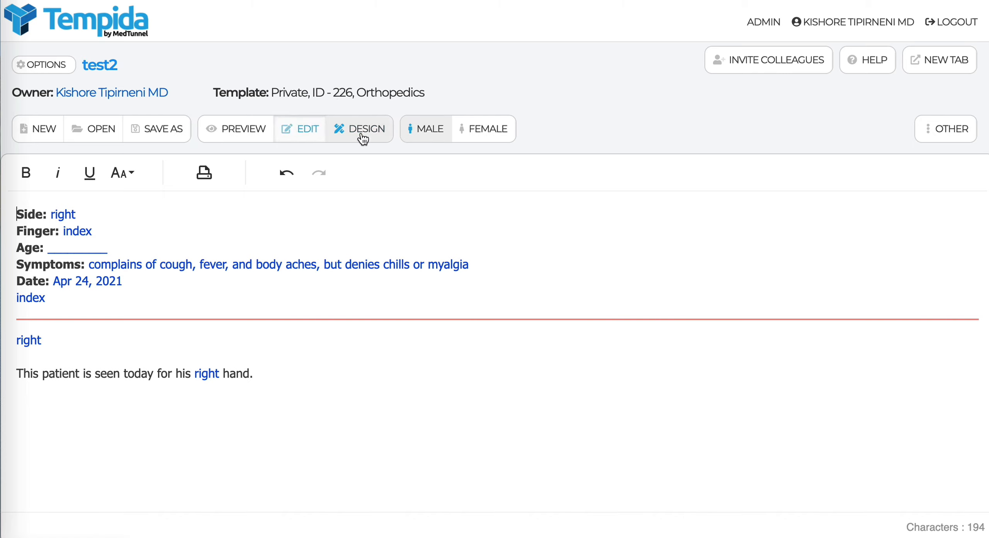
{"action": "left_click", "coordinate": [82, 234]}
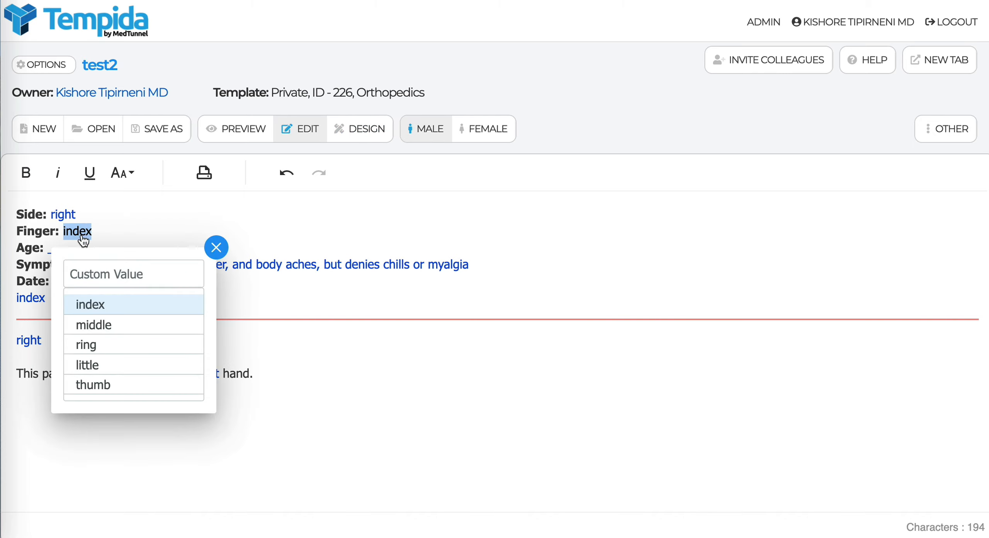
{"action": "left_click", "coordinate": [127, 365]}
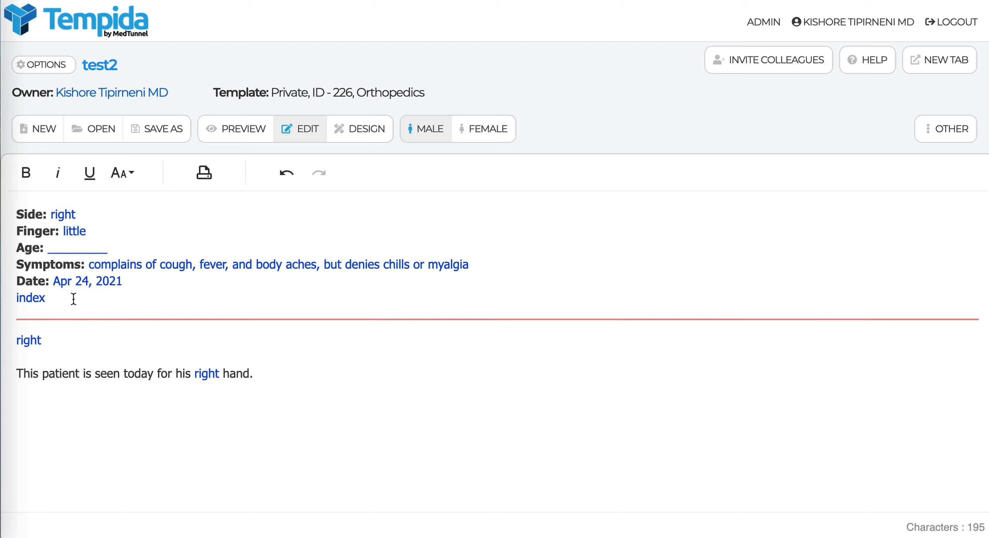
Step: In design mode, rename the duplicated finger field below the Date line as finger2 and save the field
{"action": "left_click", "coordinate": [363, 129]}
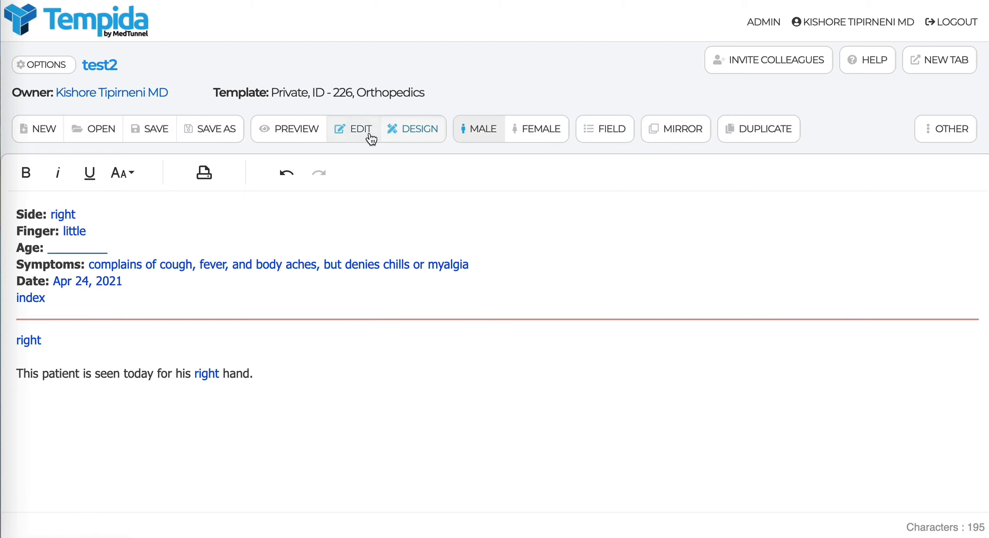
{"action": "left_click", "coordinate": [36, 306]}
{"action": "left_click", "coordinate": [788, 169]}
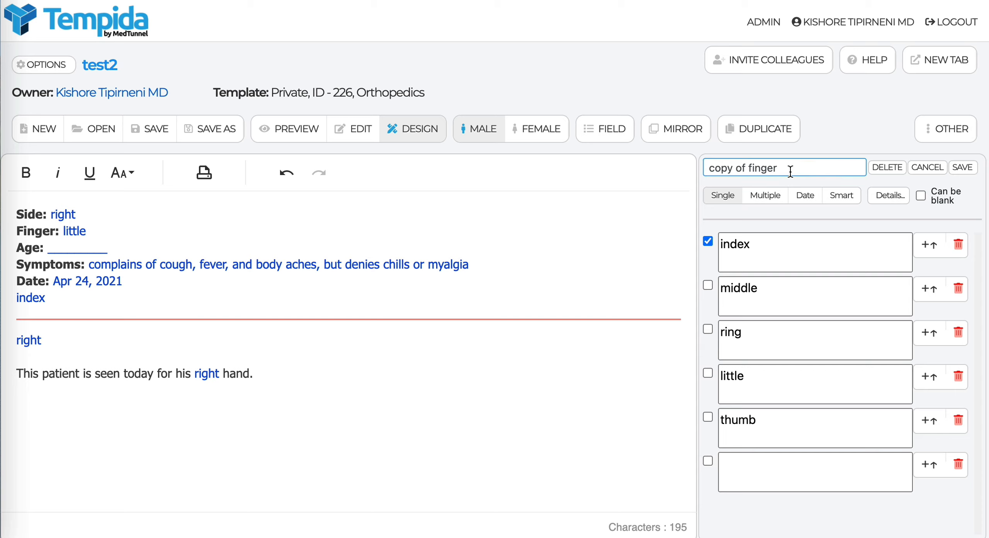
{"action": "left_click_drag", "start_coordinate": [791, 171], "coordinate": [705, 170]}
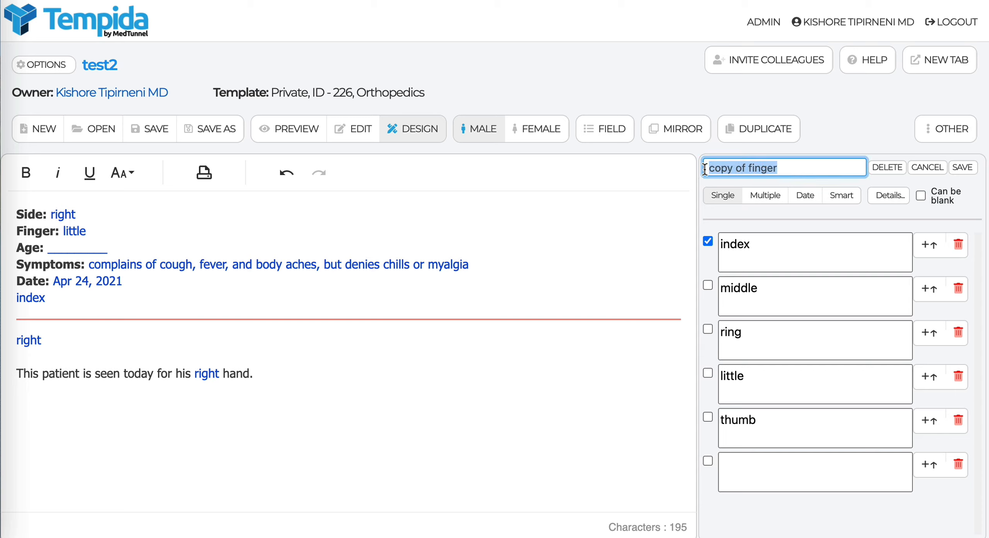
{"action": "type", "text": "finger2"}
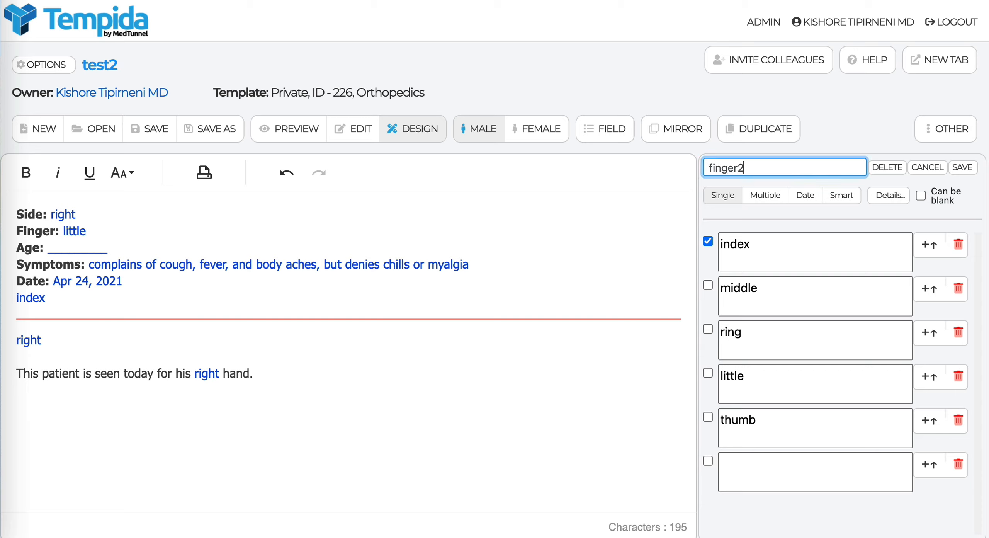
{"action": "left_click", "coordinate": [965, 168]}
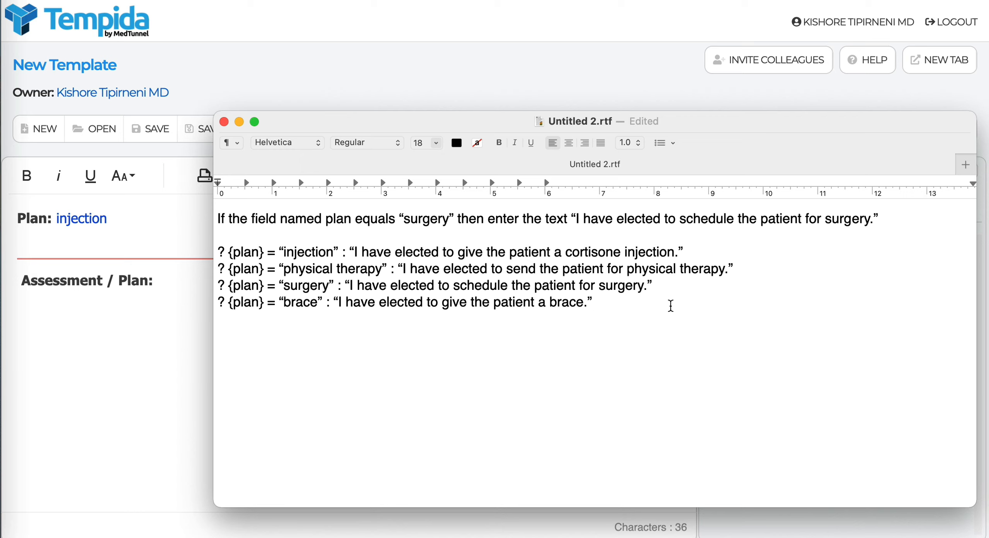
Step: Return to the new template in Tempida and start a smart field after the "Assessment / Plan:" heading
{"action": "left_click", "coordinate": [178, 332]}
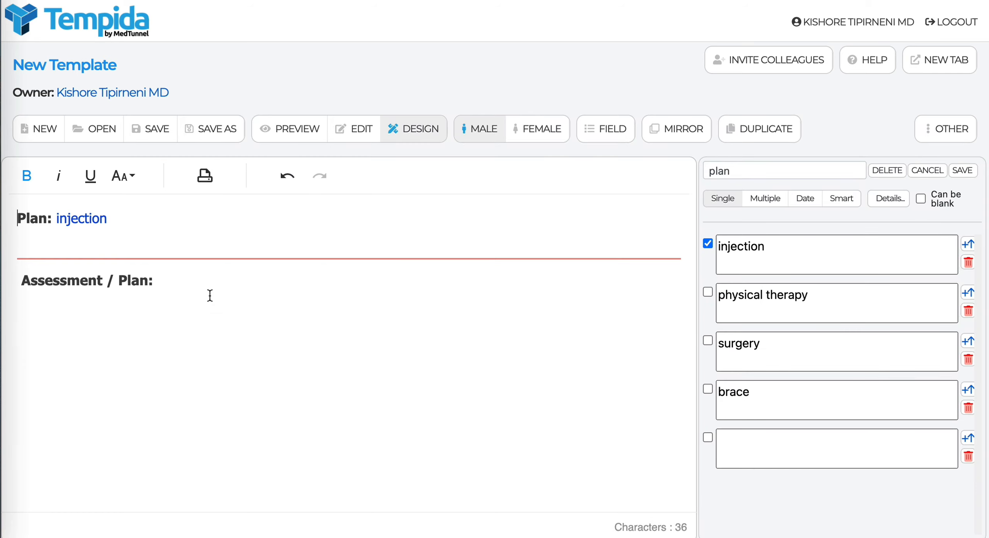
{"action": "left_click", "coordinate": [212, 282]}
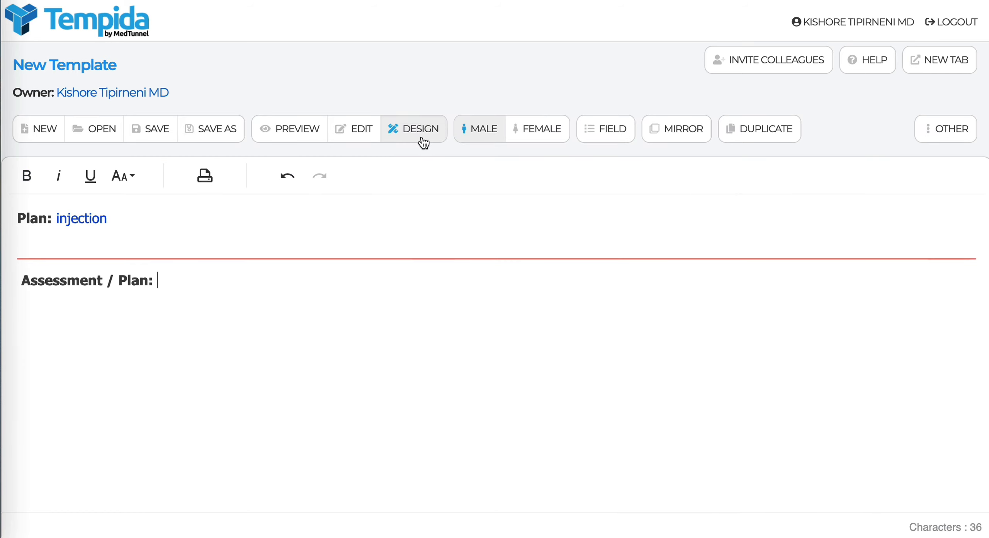
{"action": "left_click", "coordinate": [616, 142]}
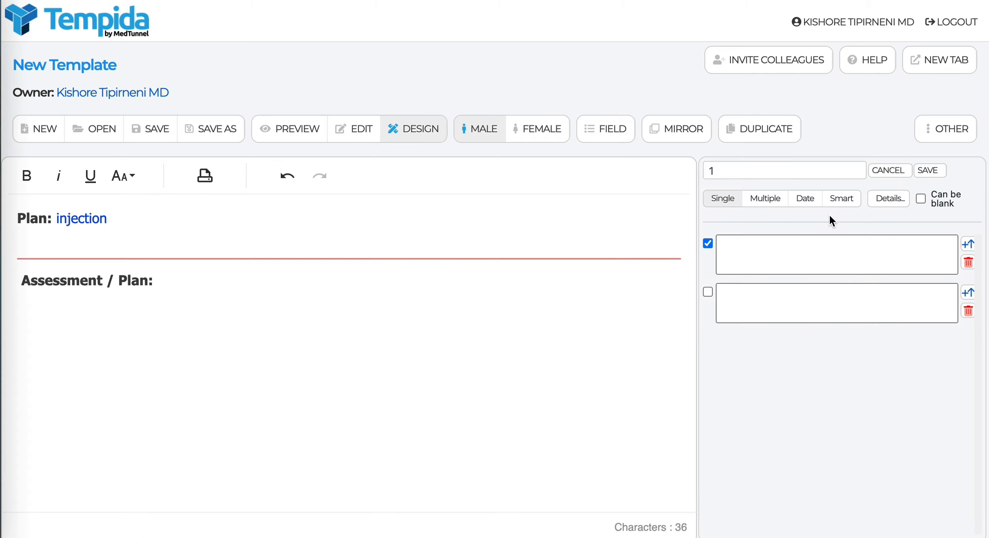
{"action": "left_click", "coordinate": [850, 203]}
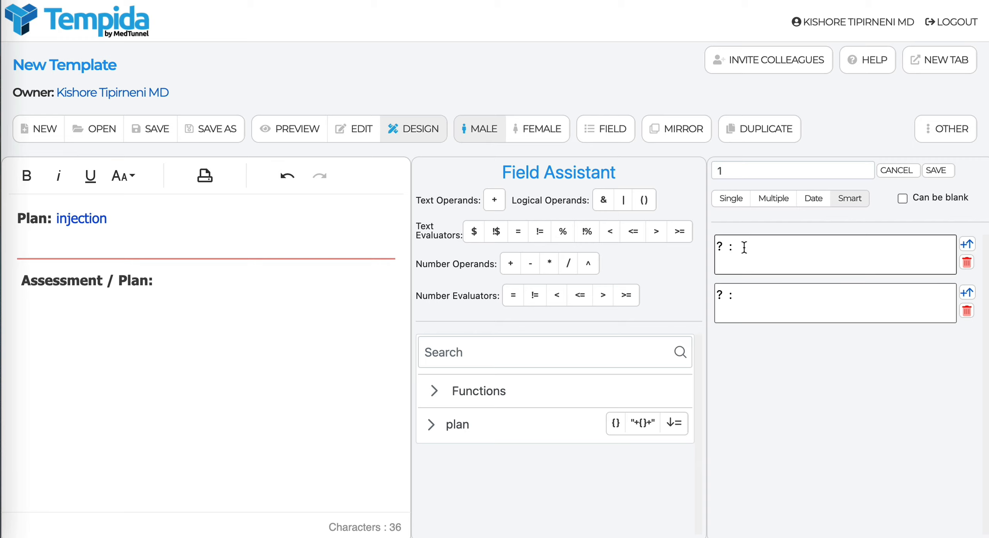
Step: Enter smart field rules giving a matching "I have elected to" sentence for plan values injection, physical therapy, surgery and brace, and save the field
{"action": "left_click", "coordinate": [728, 247]}
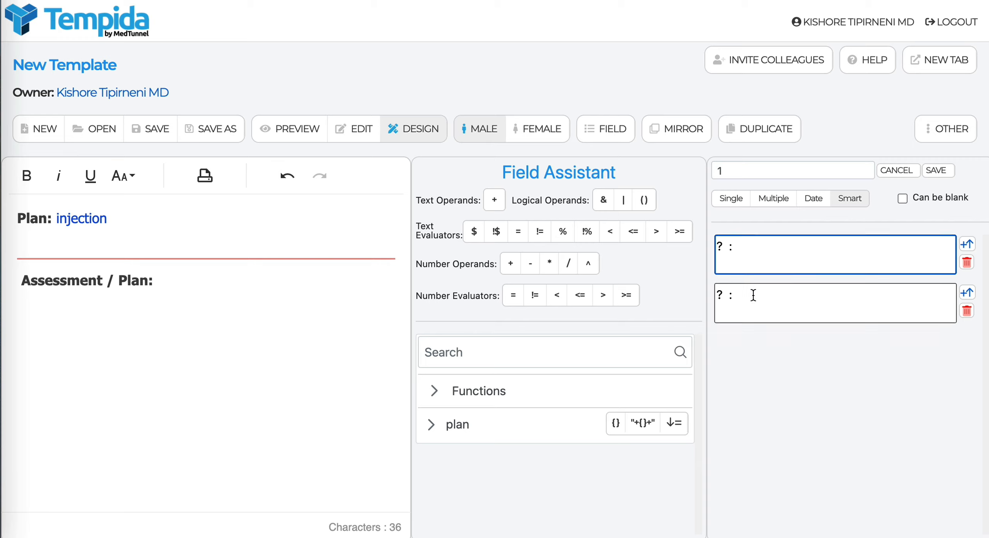
{"action": "type", "text": "{plan"}
{"action": "key", "text": "Tab"}
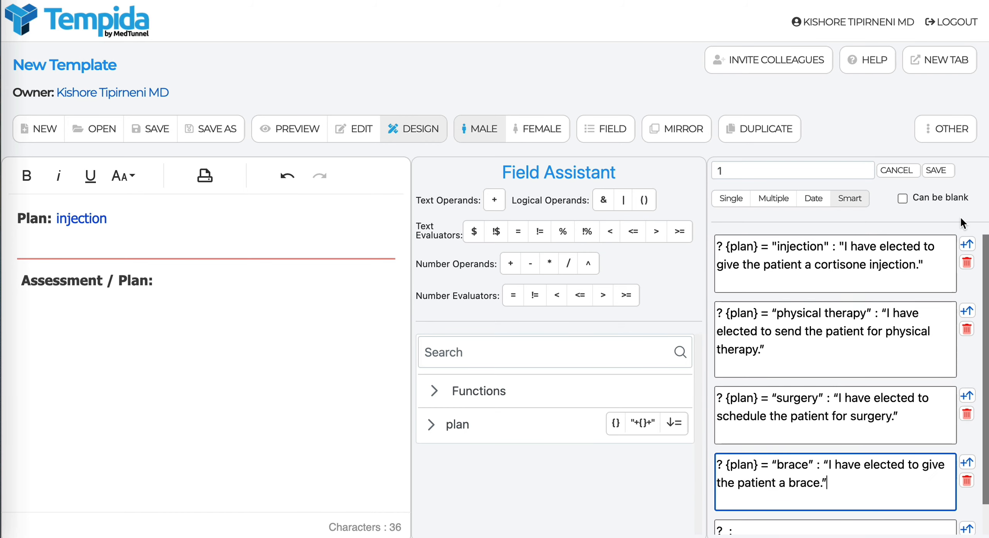
{"action": "left_click", "coordinate": [938, 170]}
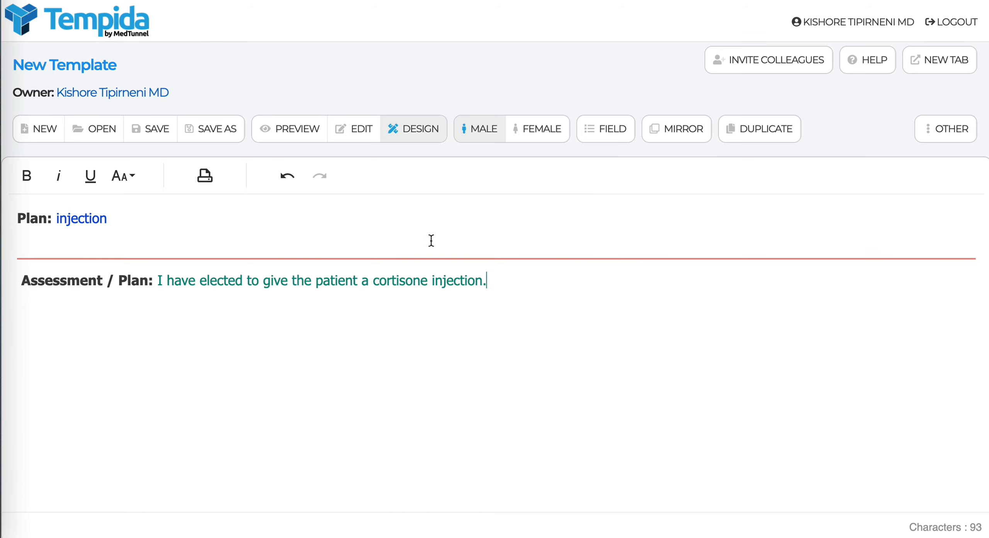
Step: In edit mode, try the smart field by changing the plan to surgery and to physical therapy
{"action": "left_click", "coordinate": [364, 134]}
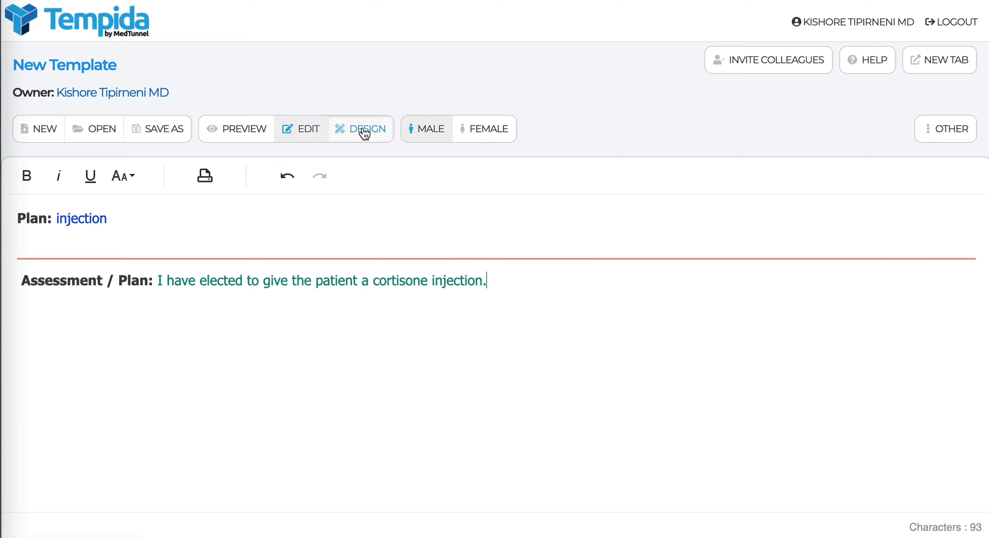
{"action": "left_click", "coordinate": [84, 222]}
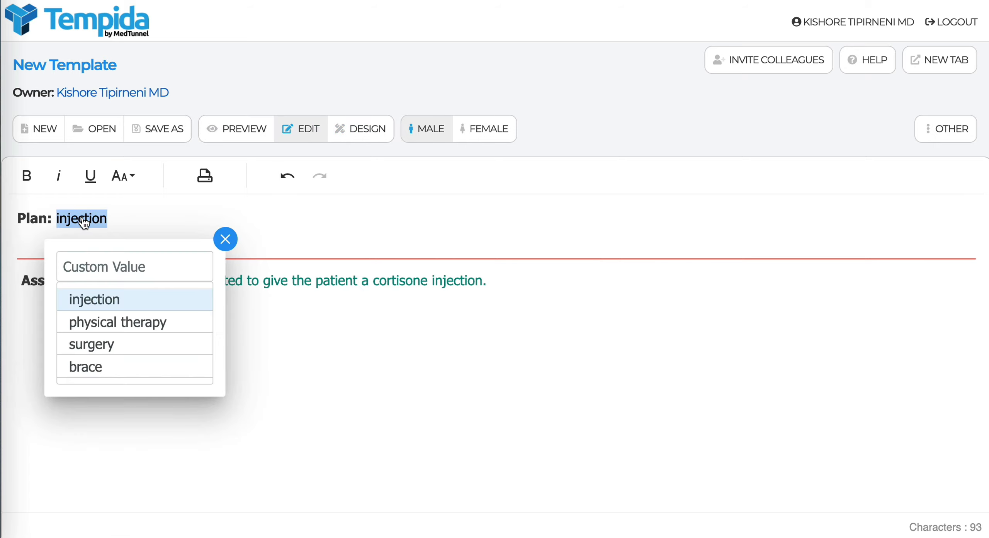
{"action": "left_click", "coordinate": [119, 355]}
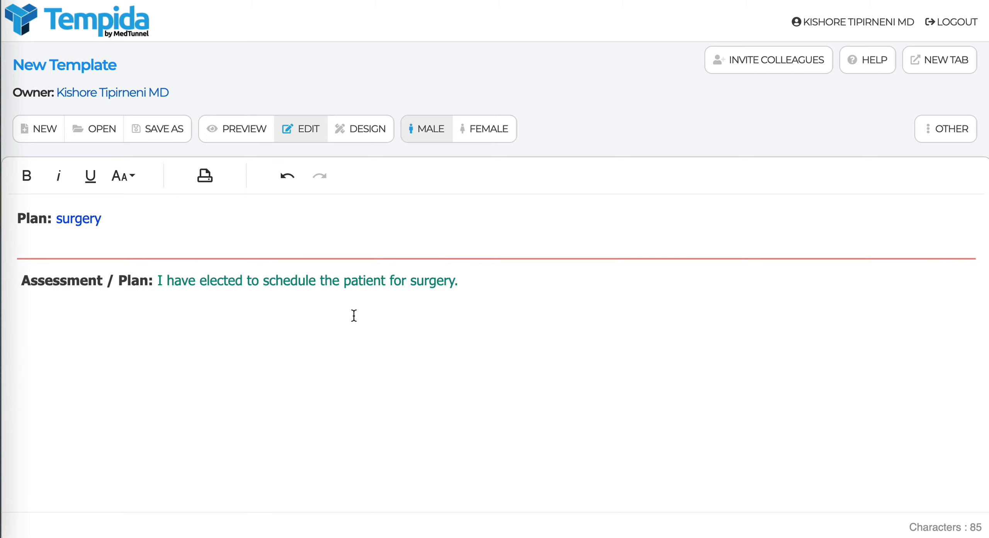
{"action": "left_click", "coordinate": [78, 224]}
{"action": "left_click", "coordinate": [134, 333]}
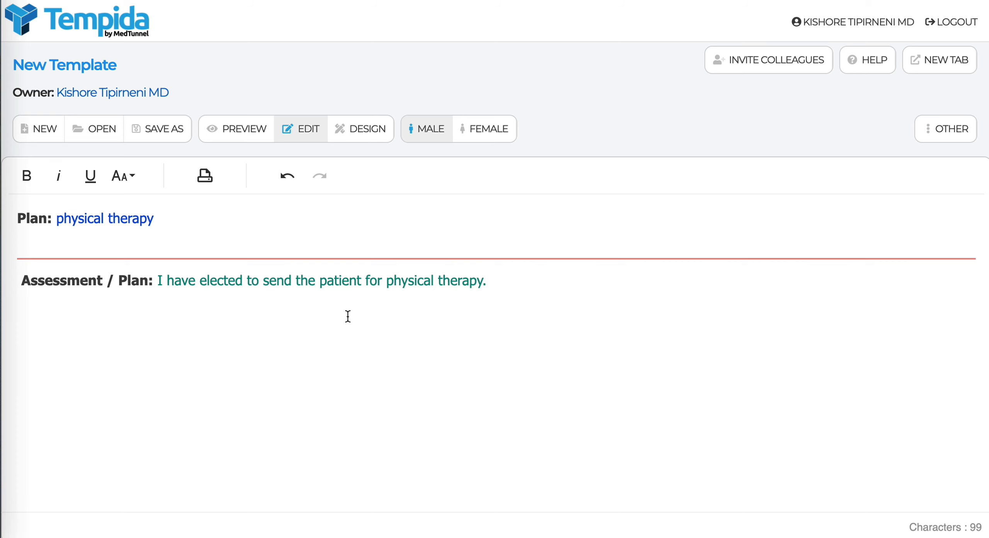
Step: In design mode, review the rules of the smart field after "Assessment / Plan:" and close it without saving
{"action": "left_click", "coordinate": [367, 133]}
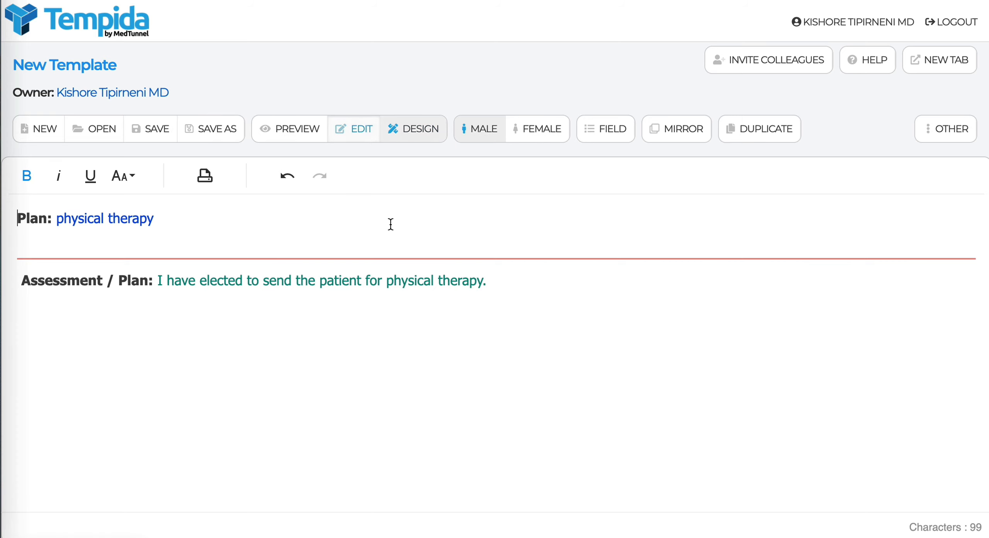
{"action": "left_click", "coordinate": [388, 284]}
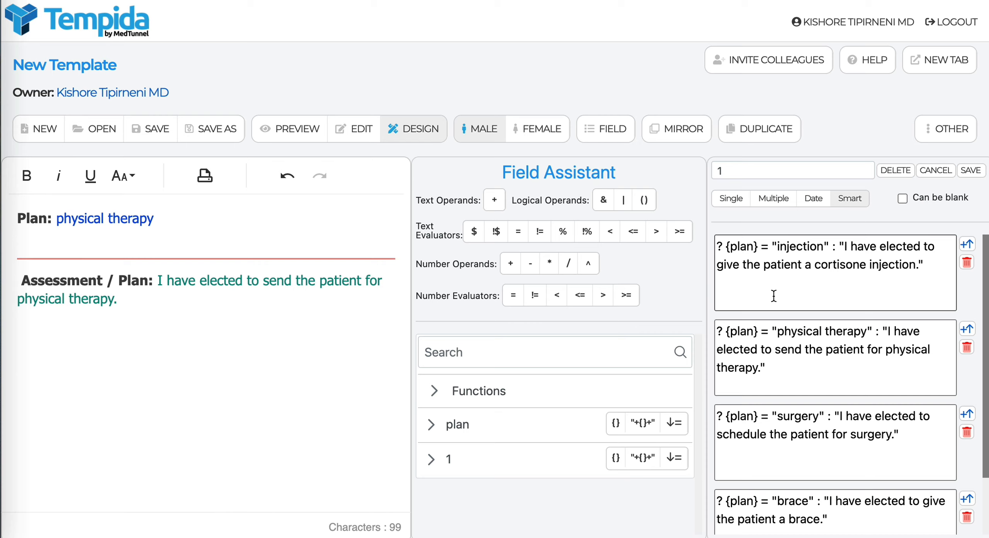
{"action": "left_click", "coordinate": [943, 176]}
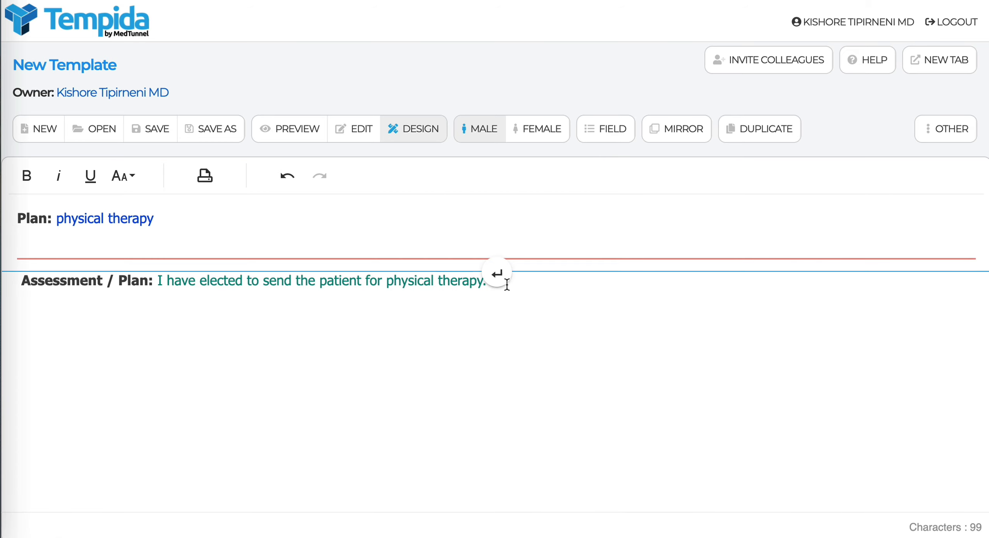
Step: Delete the smart field after "Assessment / Plan:" and remove the sentence it leaves behind
{"action": "left_click", "coordinate": [450, 284]}
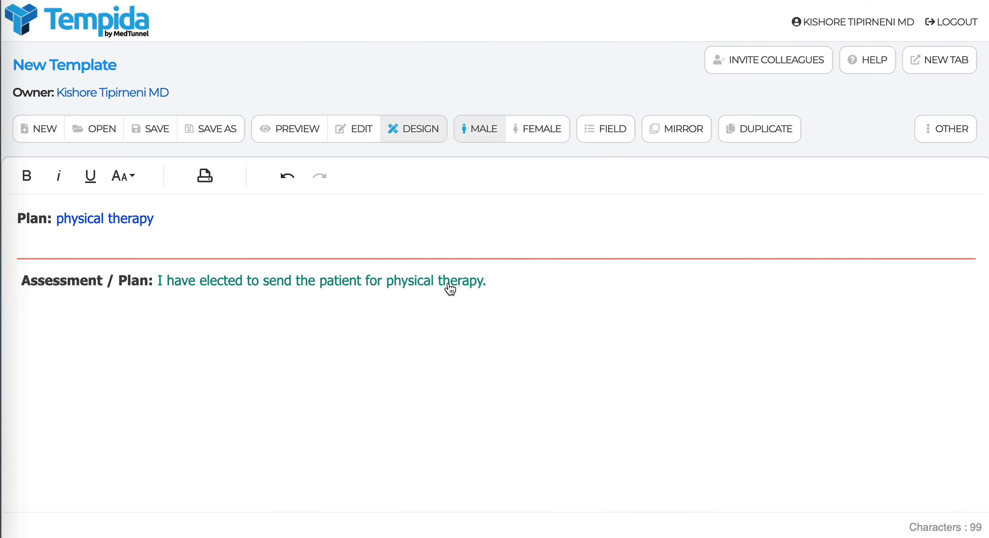
{"action": "left_click", "coordinate": [449, 284]}
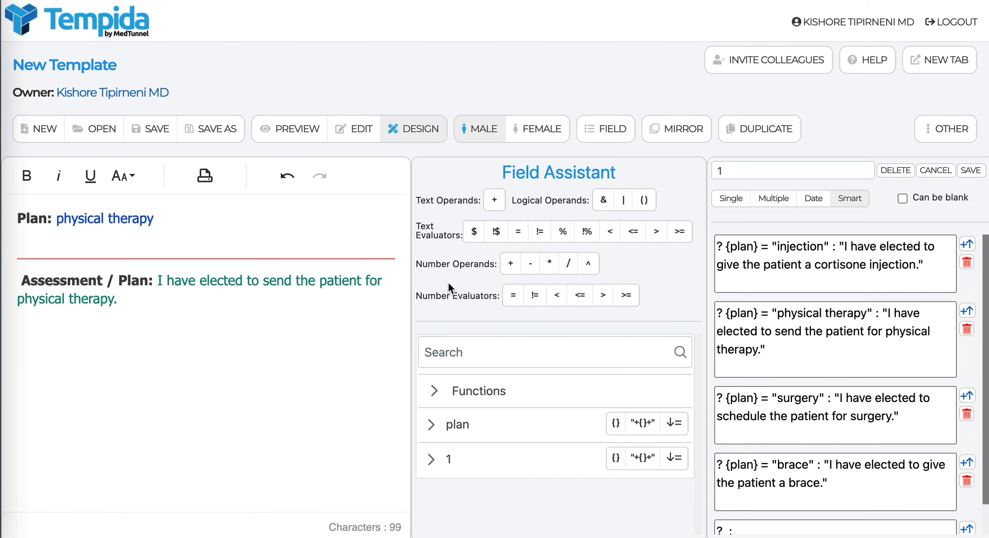
{"action": "left_click", "coordinate": [896, 171]}
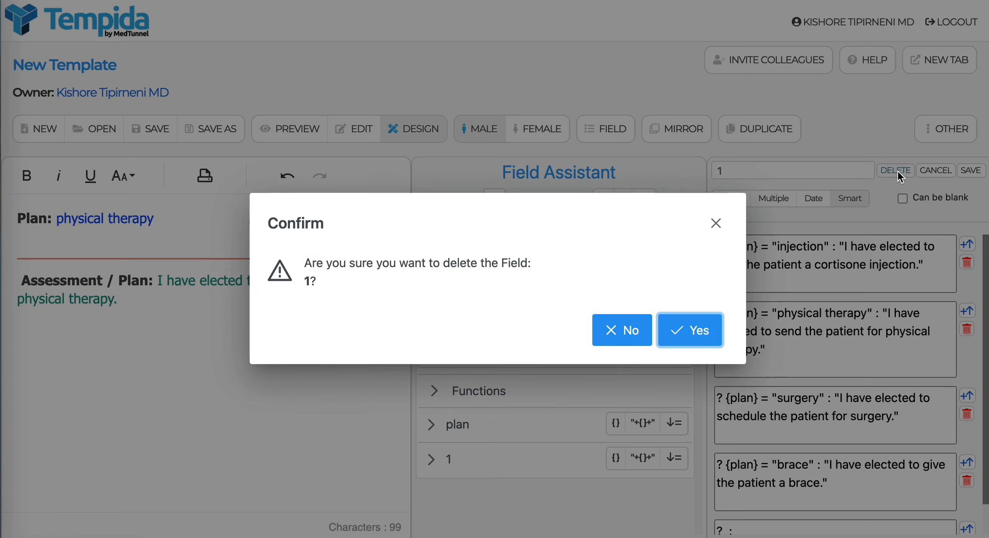
{"action": "left_click", "coordinate": [698, 331]}
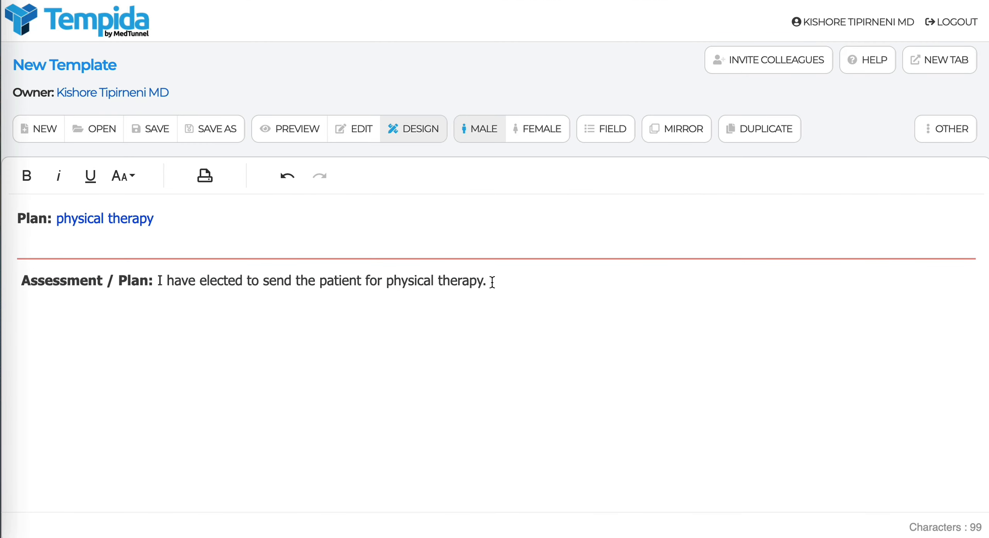
{"action": "left_click_drag", "start_coordinate": [487, 281], "coordinate": [158, 278]}
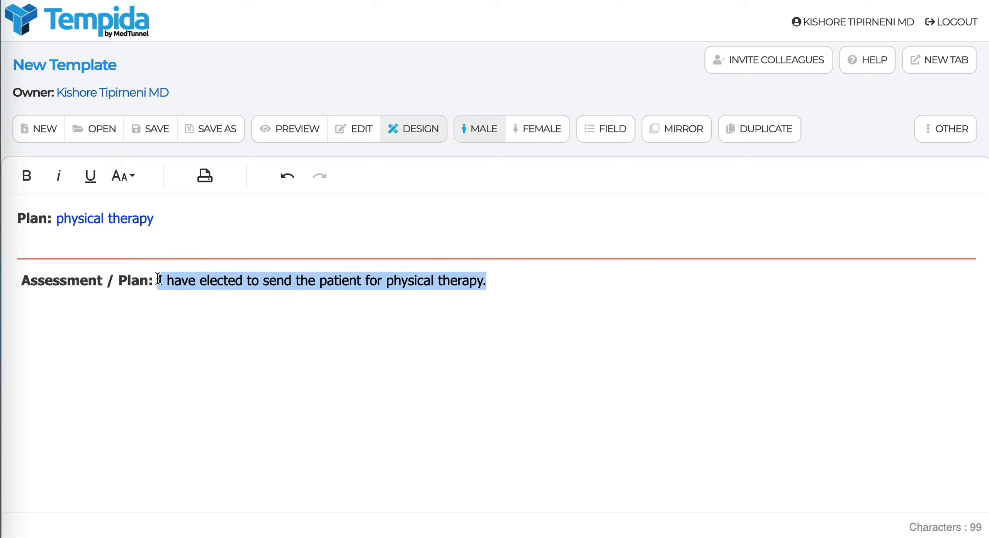
{"action": "key", "text": "BackSpace"}
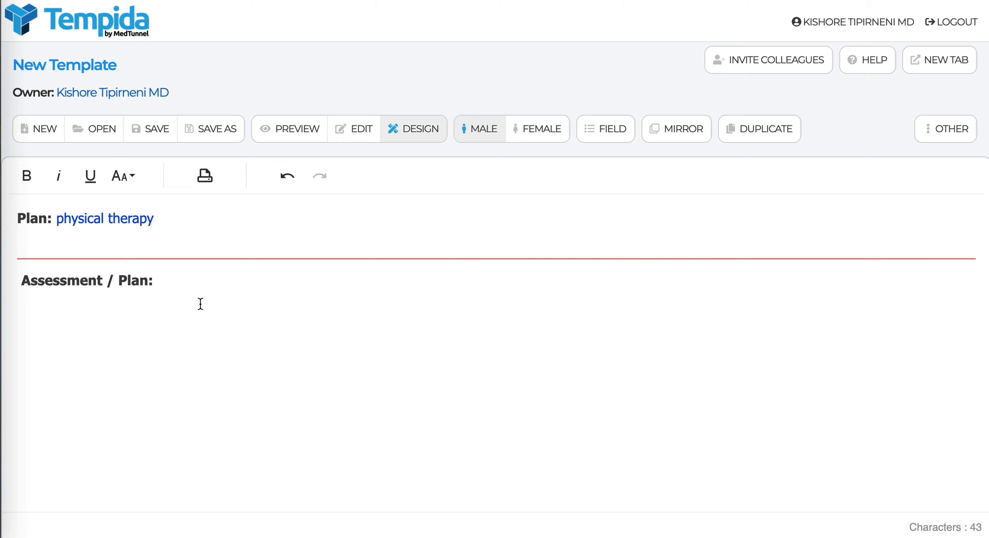
Step: Start a new smart field after "Assessment / Plan:" and expand the plan field's options in the Field Assistant
{"action": "left_click", "coordinate": [616, 142]}
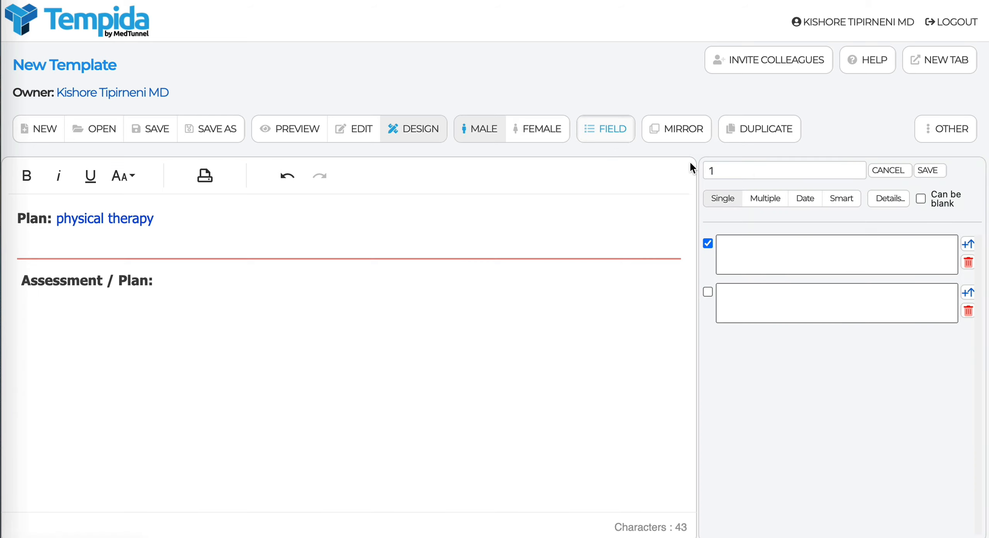
{"action": "left_click", "coordinate": [842, 199]}
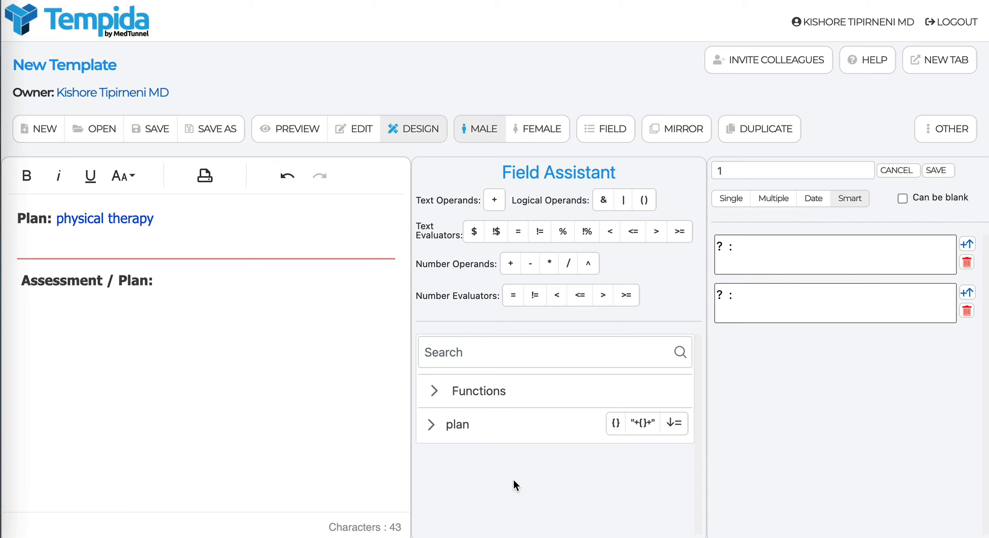
{"action": "left_click", "coordinate": [435, 427]}
{"action": "scroll", "coordinate": [654, 466], "scroll_direction": "down", "scroll_amount": 2}
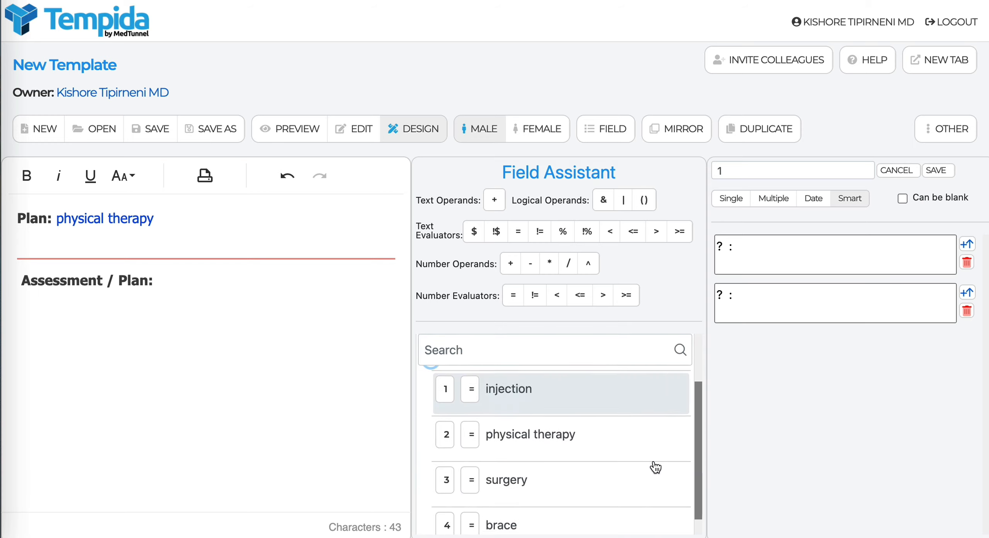
{"action": "scroll", "coordinate": [655, 467], "scroll_direction": "up", "scroll_amount": 2}
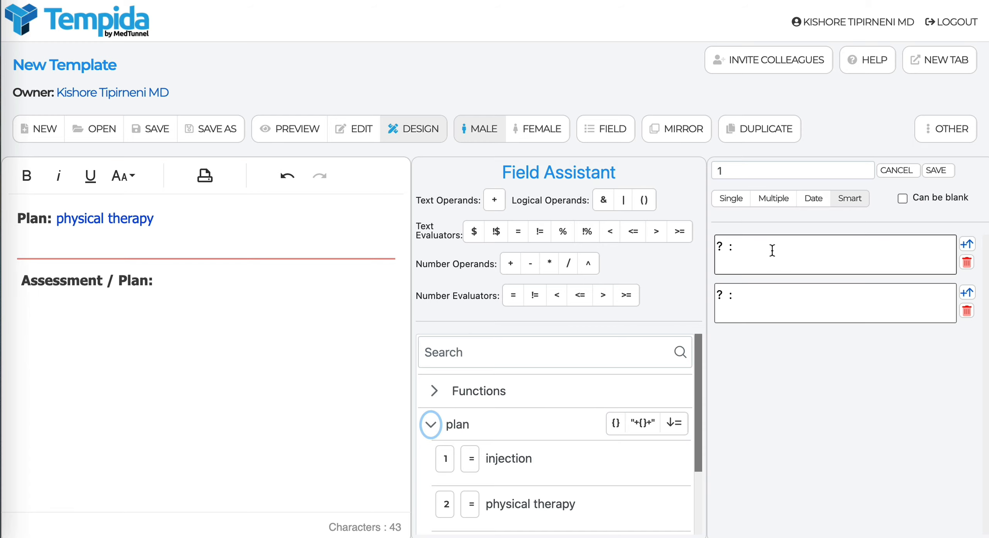
Step: Use the Field Assistant to insert {plan} into the first rule and generate an equality rule for every plan option
{"action": "left_click", "coordinate": [727, 247]}
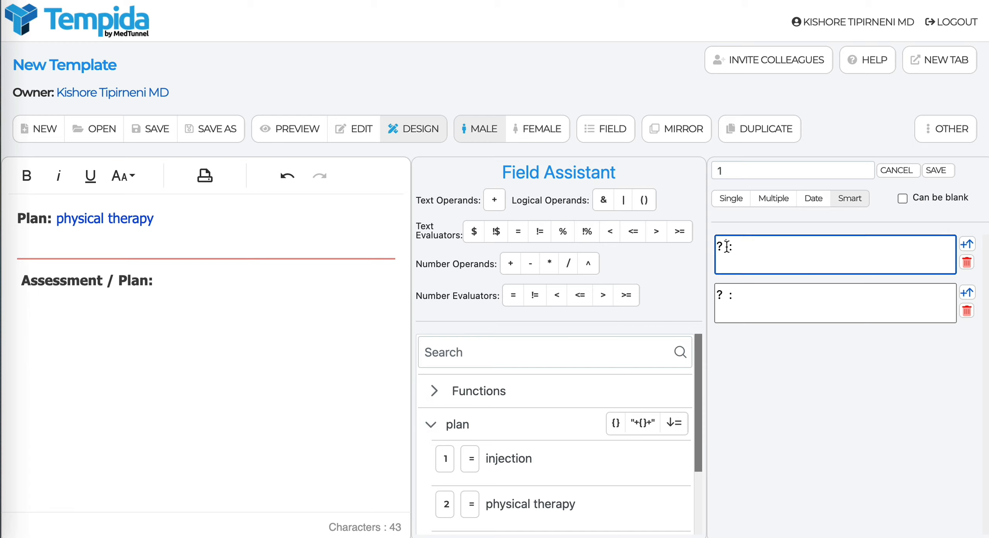
{"action": "left_click", "coordinate": [617, 426]}
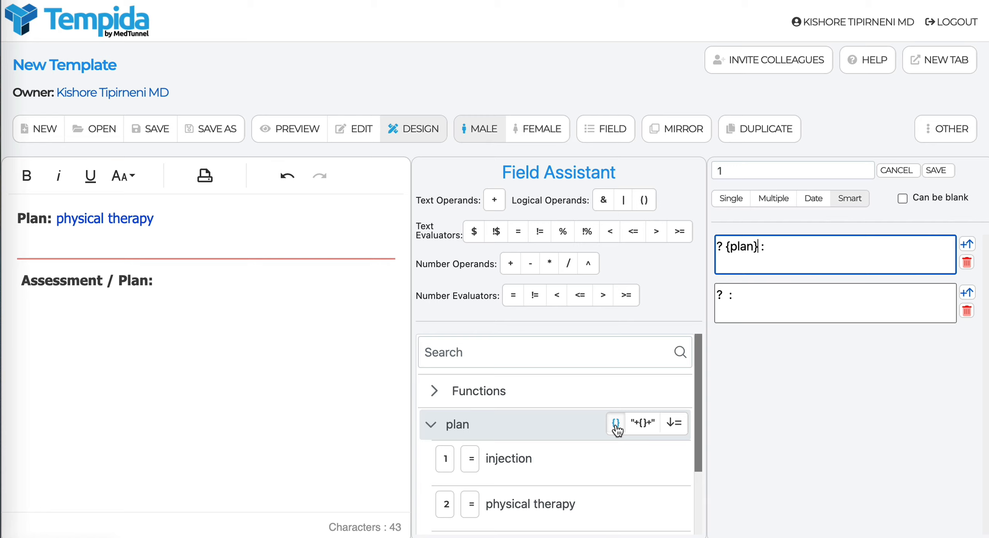
{"action": "left_click", "coordinate": [677, 423]}
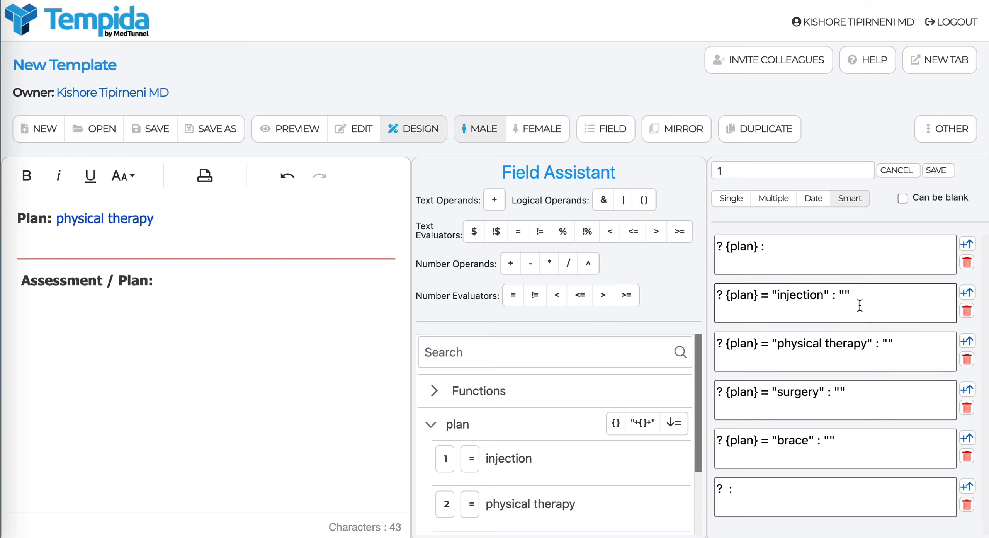
Step: Write "I have elected to give the patient a cortisone injection." in the injection rule and delete the unfinished {plan} rule above it
{"action": "left_click", "coordinate": [846, 294]}
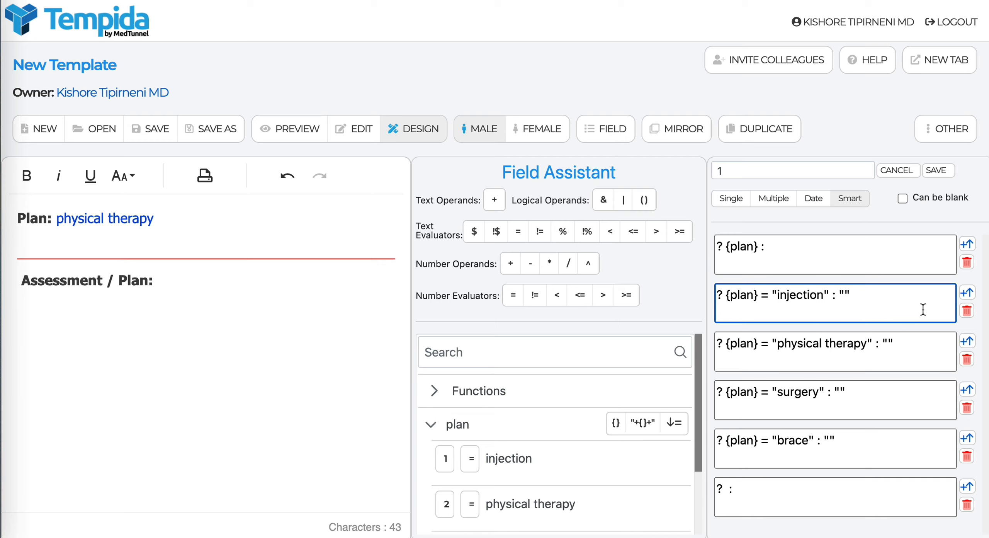
{"action": "type", "text": "I have elected to give the patient a cortisone injection."}
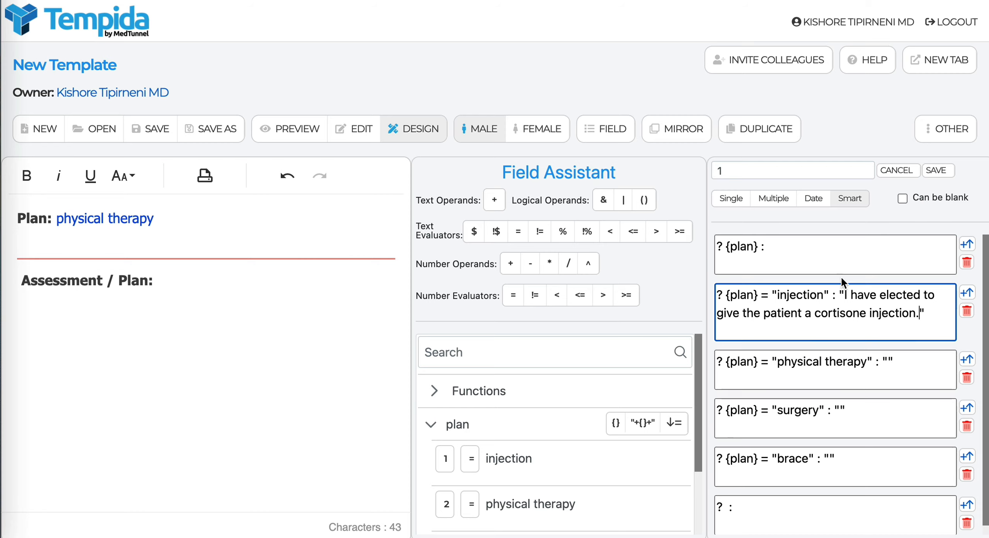
{"action": "left_click", "coordinate": [968, 265]}
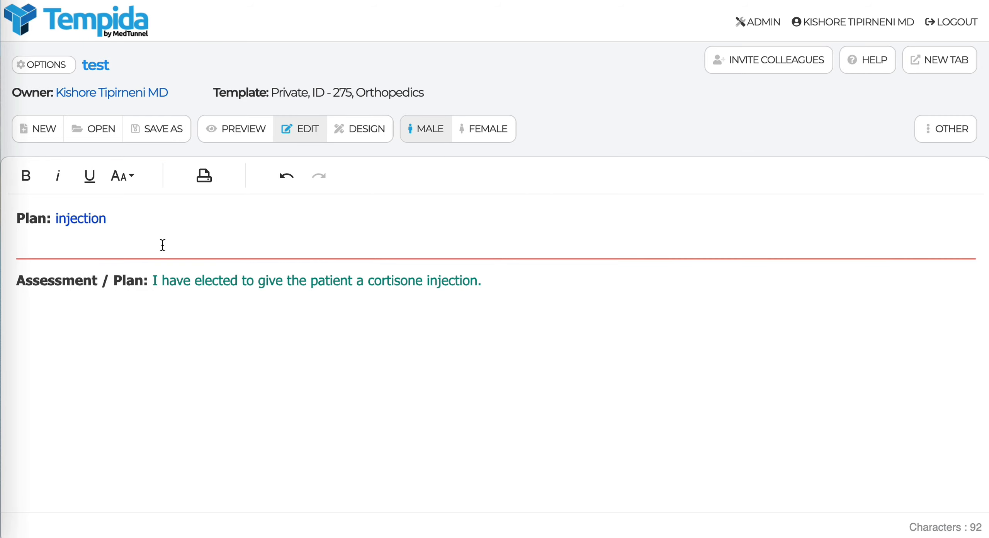
Step: Check the plan field's choices in edit mode and compare them with the rules of the "Assessment / Plan:" smart field in design mode
{"action": "left_click", "coordinate": [96, 223]}
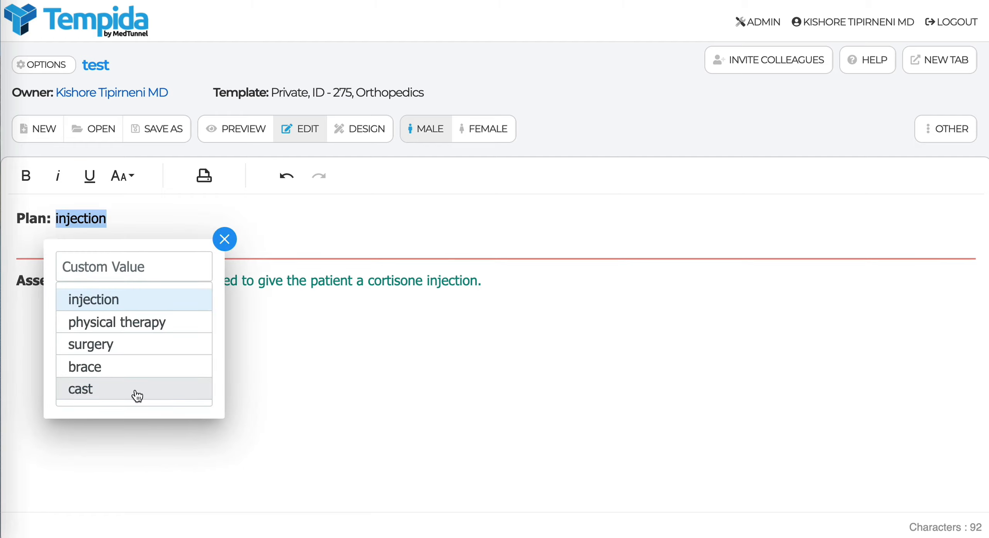
{"action": "left_click", "coordinate": [225, 239]}
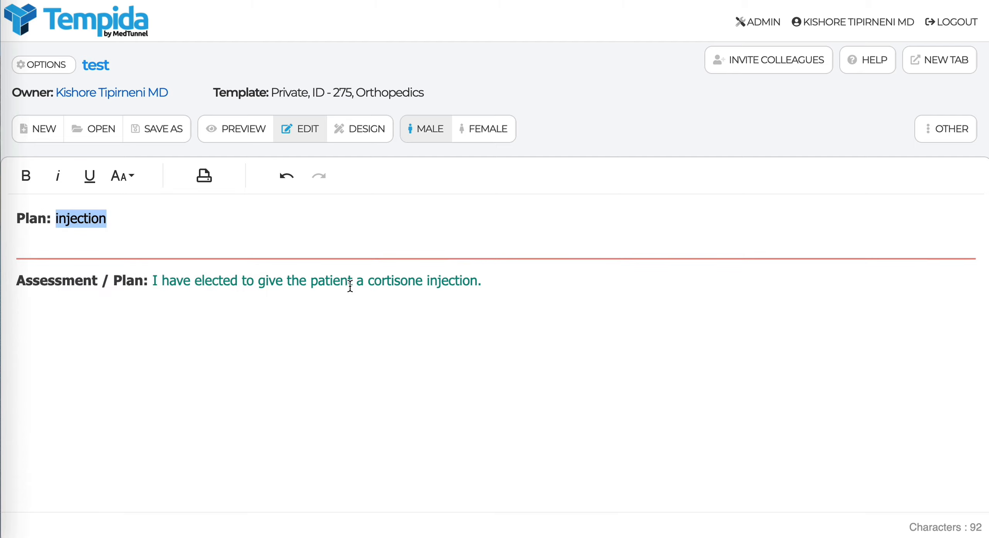
{"action": "left_click", "coordinate": [373, 134]}
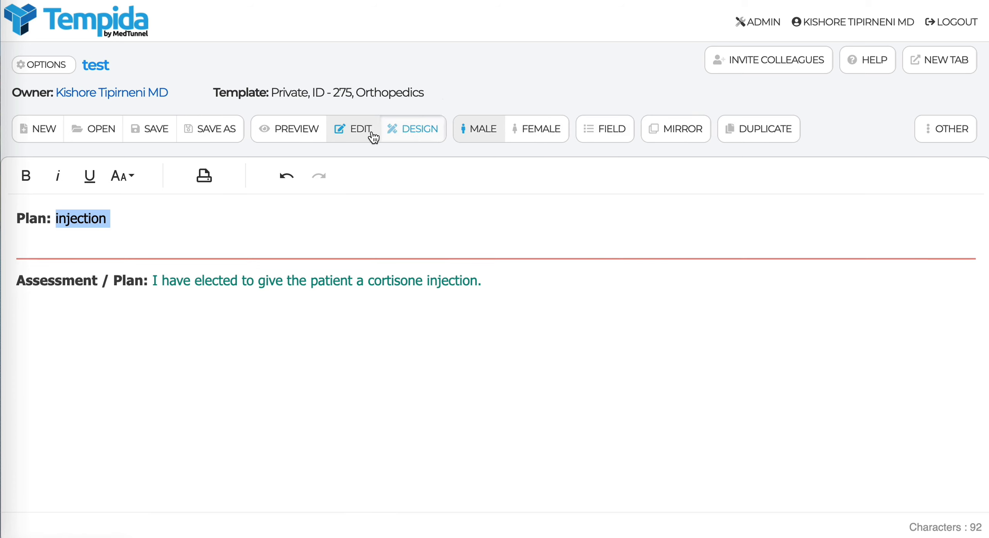
{"action": "left_click", "coordinate": [358, 286]}
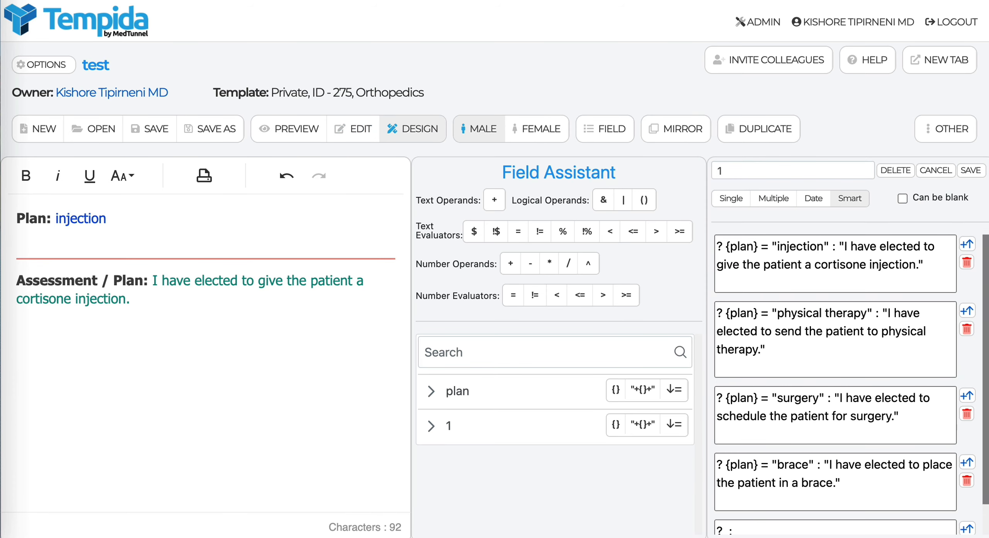
{"action": "scroll", "coordinate": [851, 383], "scroll_direction": "down", "scroll_amount": 2}
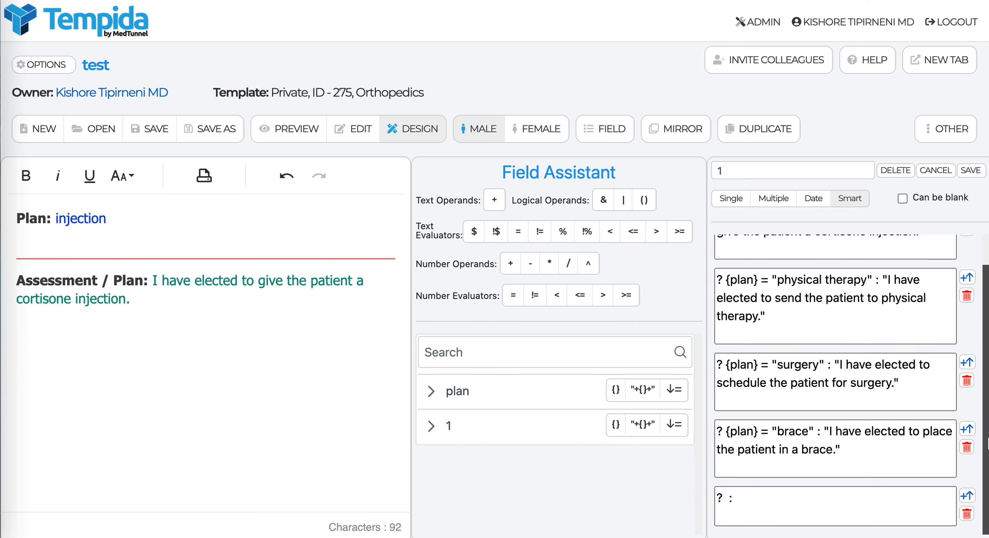
{"action": "scroll", "coordinate": [850, 382], "scroll_direction": "up", "scroll_amount": 2}
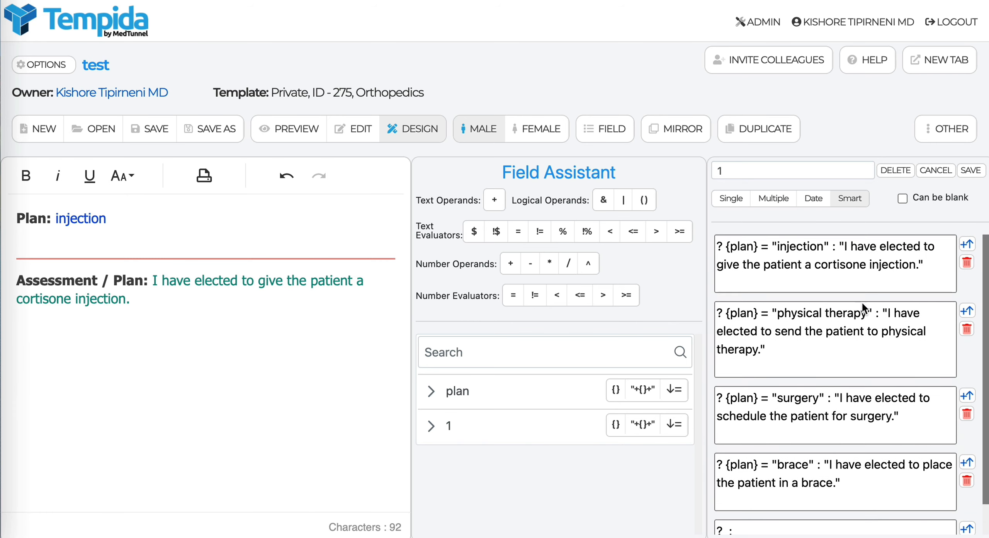
{"action": "scroll", "coordinate": [835, 502], "scroll_direction": "down", "scroll_amount": 2}
{"action": "left_click", "coordinate": [431, 392]}
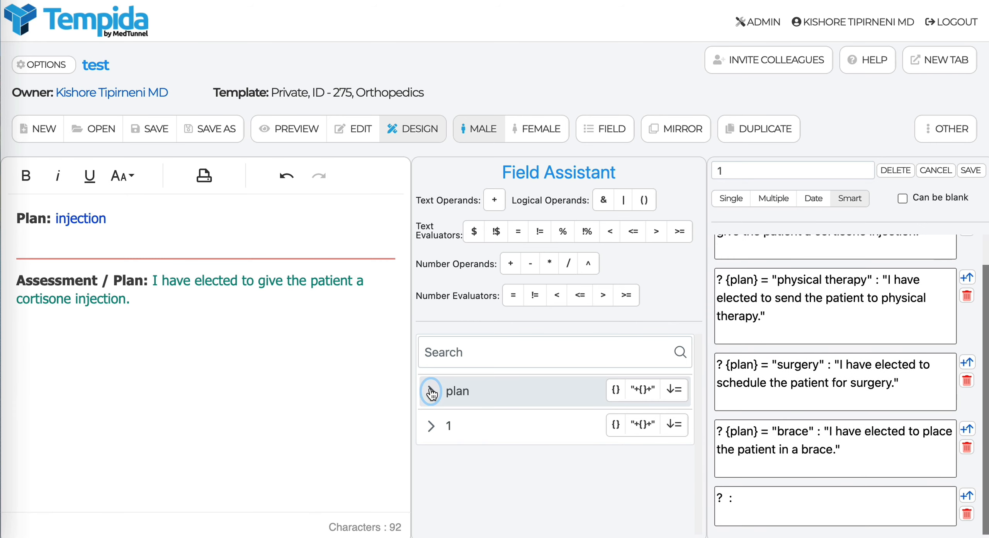
{"action": "scroll", "coordinate": [523, 406], "scroll_direction": "down", "scroll_amount": 4}
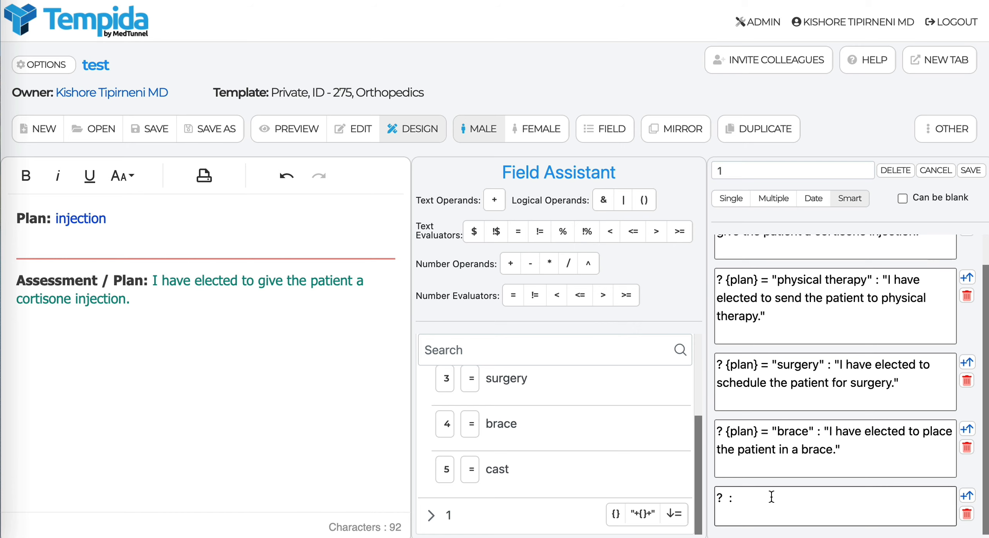
{"action": "scroll", "coordinate": [772, 496], "scroll_direction": "up", "scroll_amount": 2}
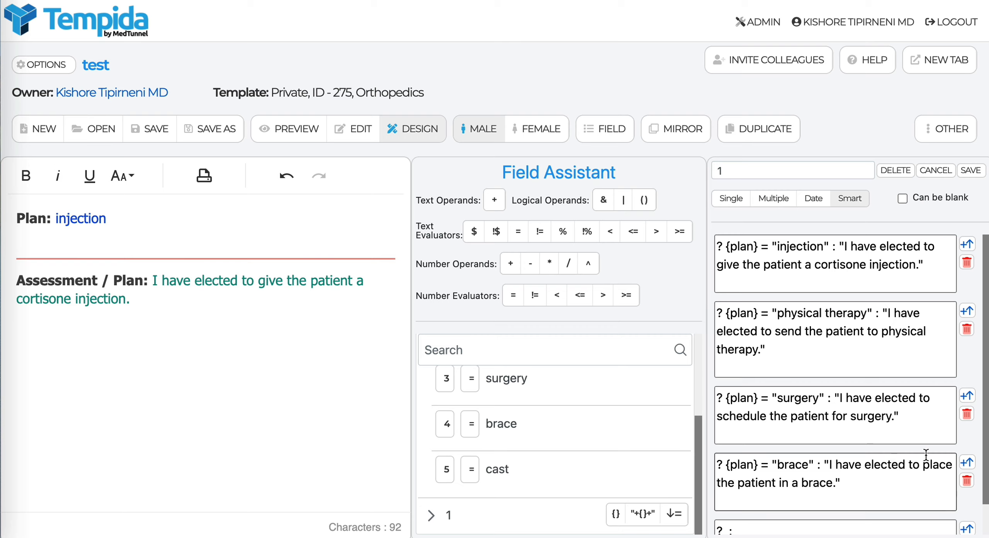
{"action": "scroll", "coordinate": [986, 432], "scroll_direction": "down", "scroll_amount": 2}
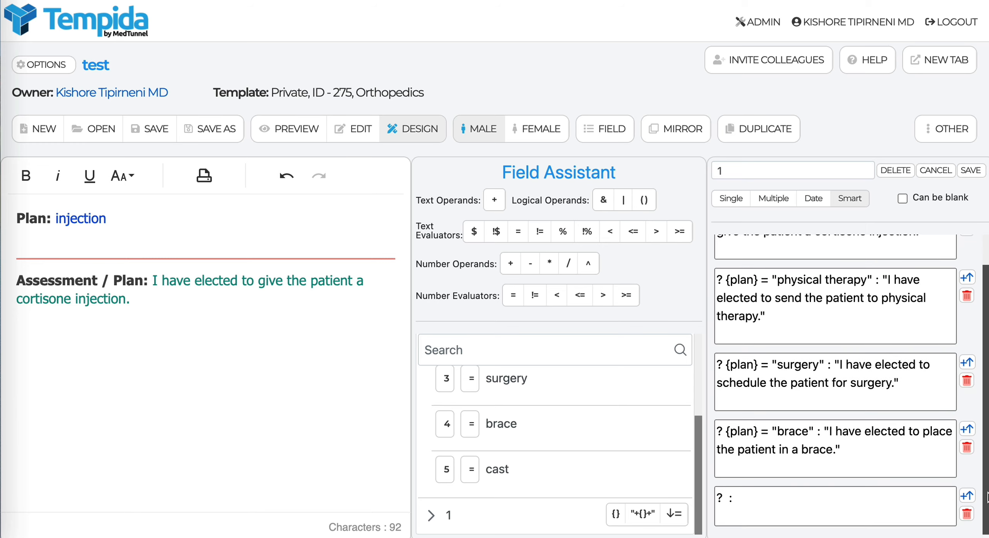
Step: Replace the empty last rule with the fallback sentence "I have elected to place the patient in a cast." and save the smart field
{"action": "left_click", "coordinate": [767, 497]}
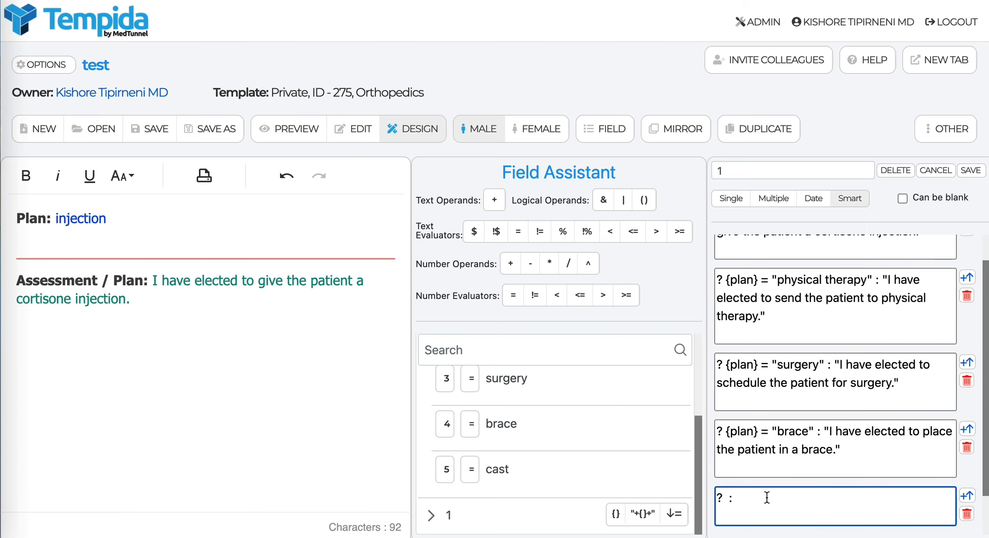
{"action": "key", "text": "BackSpace"}
{"action": "type", "text": "\"I have elected to place the patient in a cast.\""}
{"action": "key", "text": "Tab"}
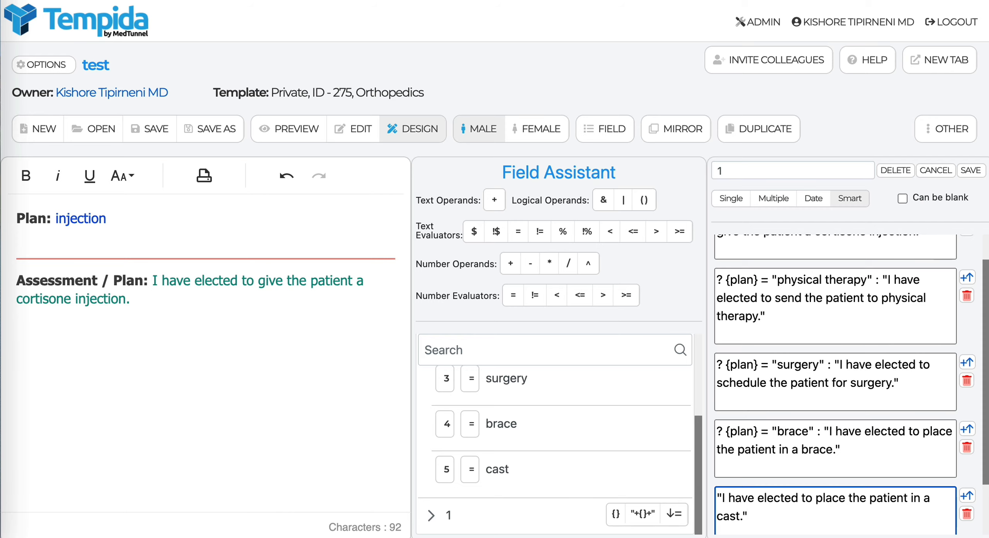
{"action": "left_click", "coordinate": [974, 176]}
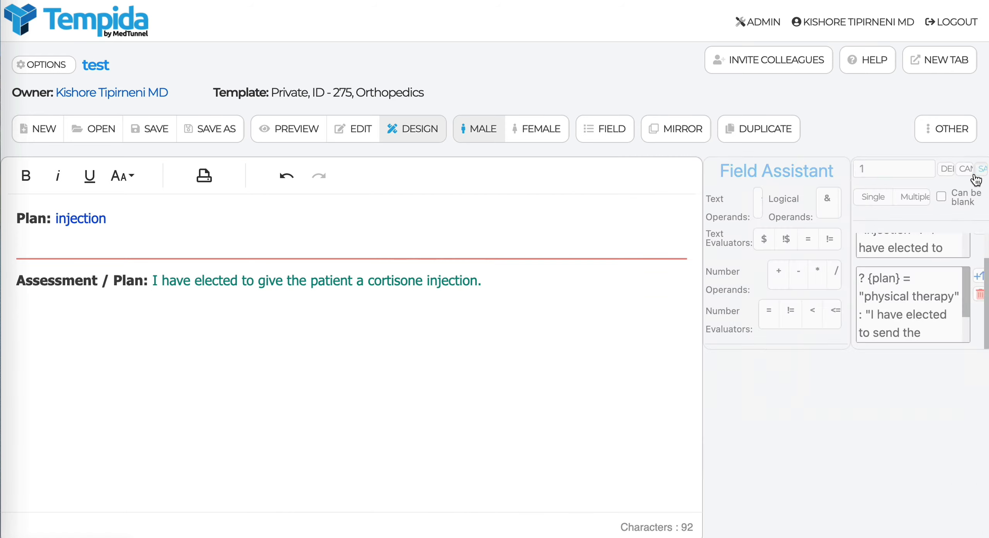
Step: Switch to edit mode and set the Plan field to cast
{"action": "left_click", "coordinate": [357, 128]}
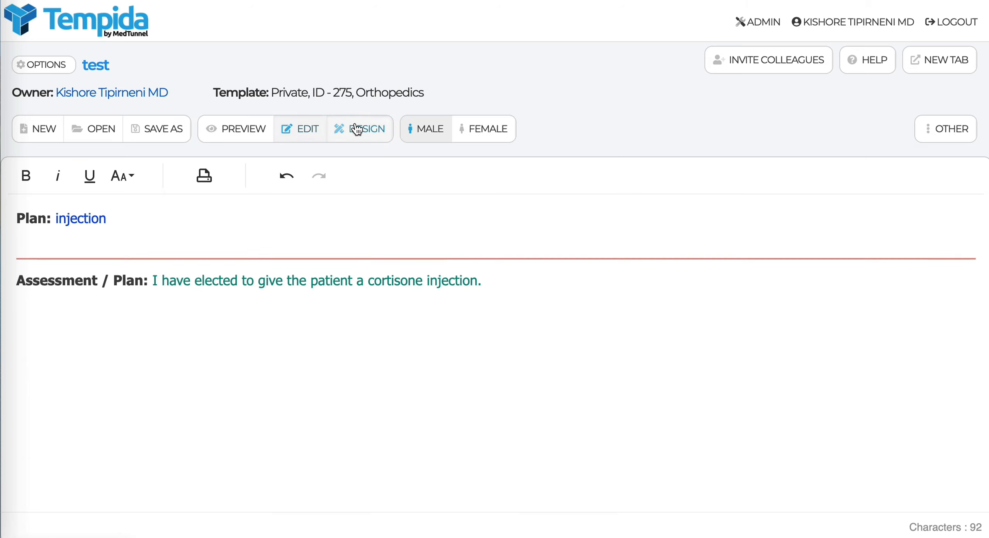
{"action": "left_click", "coordinate": [94, 223]}
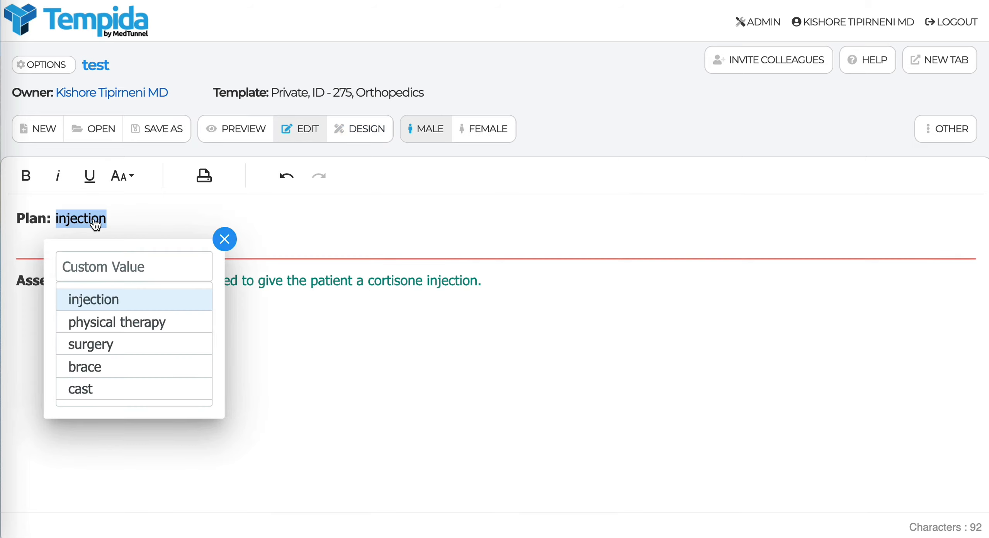
{"action": "left_click", "coordinate": [126, 396]}
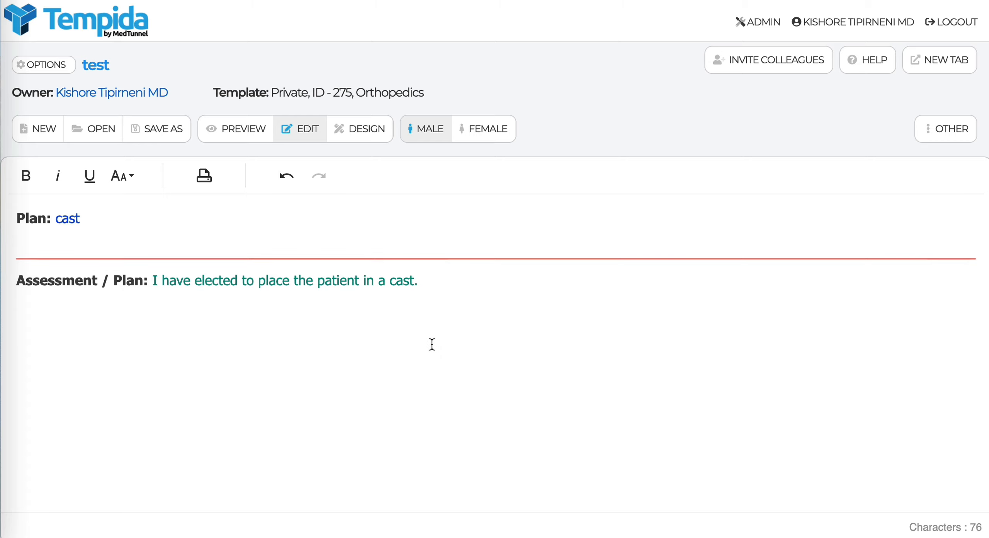
Step: In design mode, reopen the smart field after "Assessment / Plan:" and change the injection rule's condition to {plan} $ 1
{"action": "left_click", "coordinate": [359, 128]}
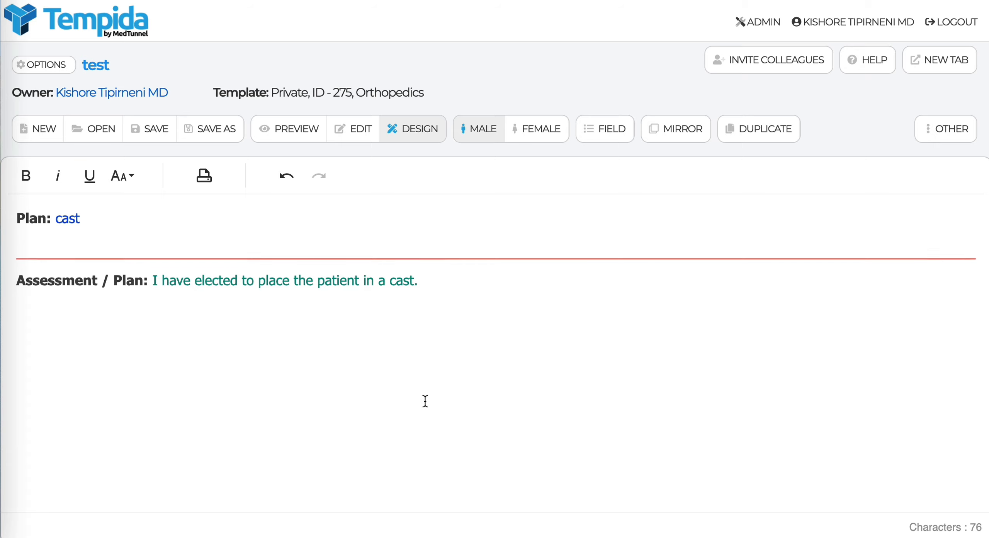
{"action": "left_click", "coordinate": [315, 290]}
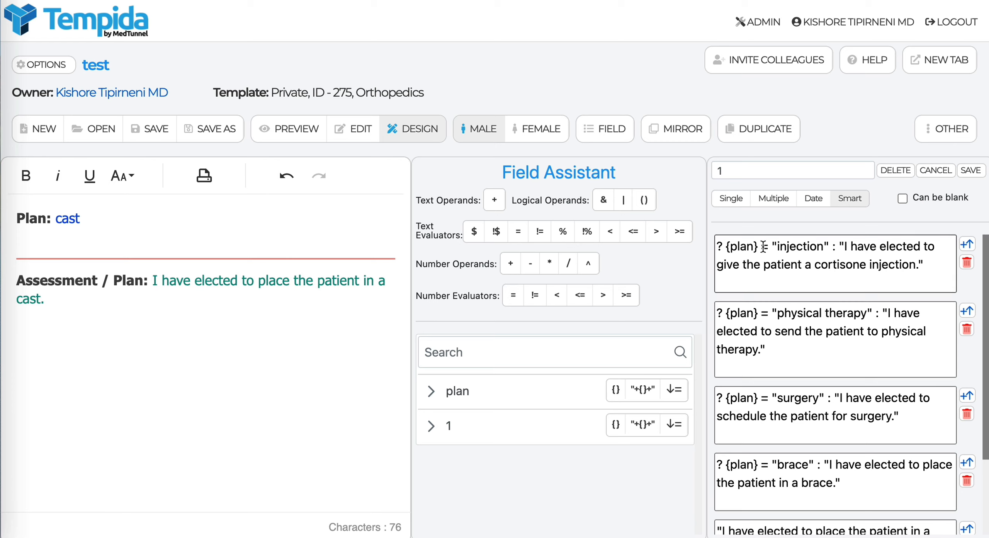
{"action": "left_click", "coordinate": [765, 313]}
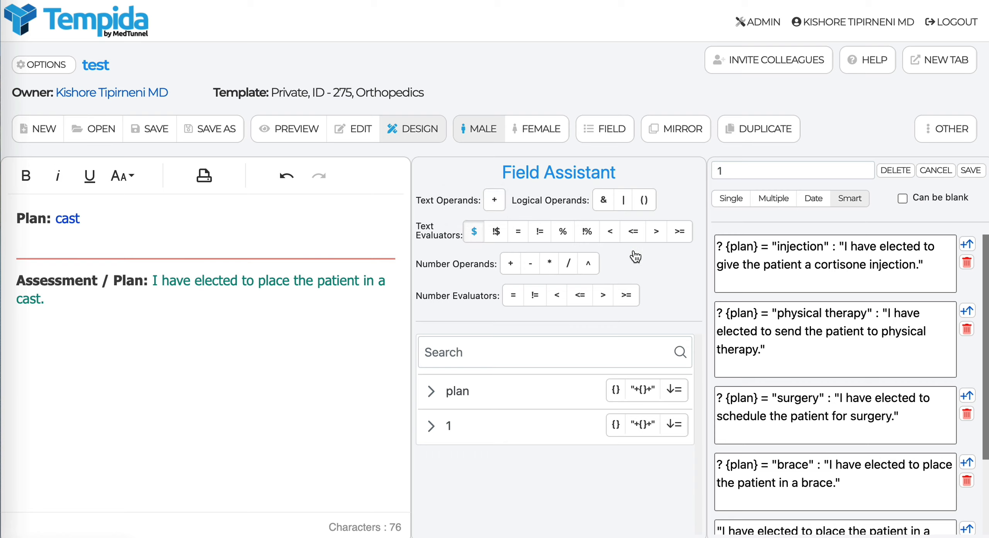
{"action": "left_click_drag", "start_coordinate": [832, 249], "coordinate": [765, 249]}
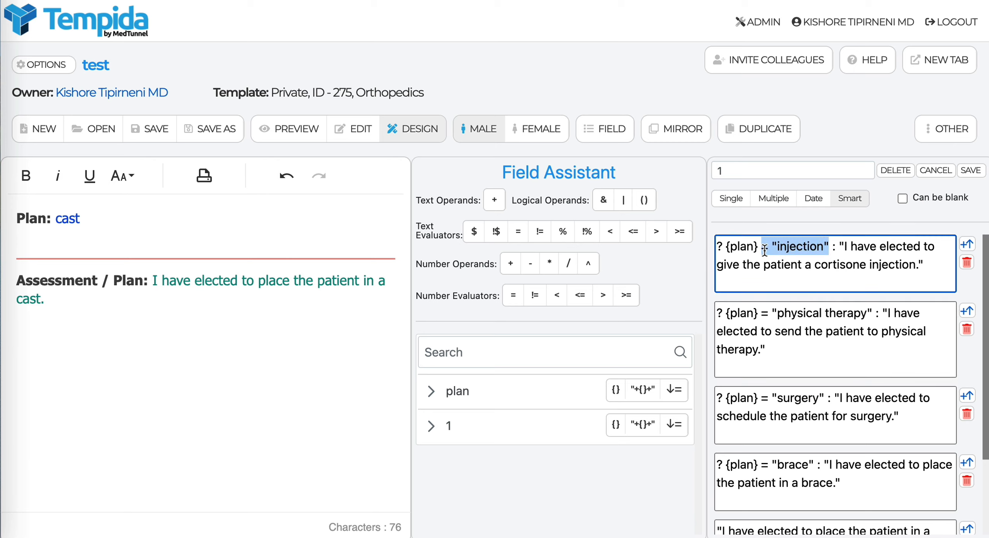
{"action": "key", "text": "BackSpace"}
{"action": "type", "text": "$ 1"}
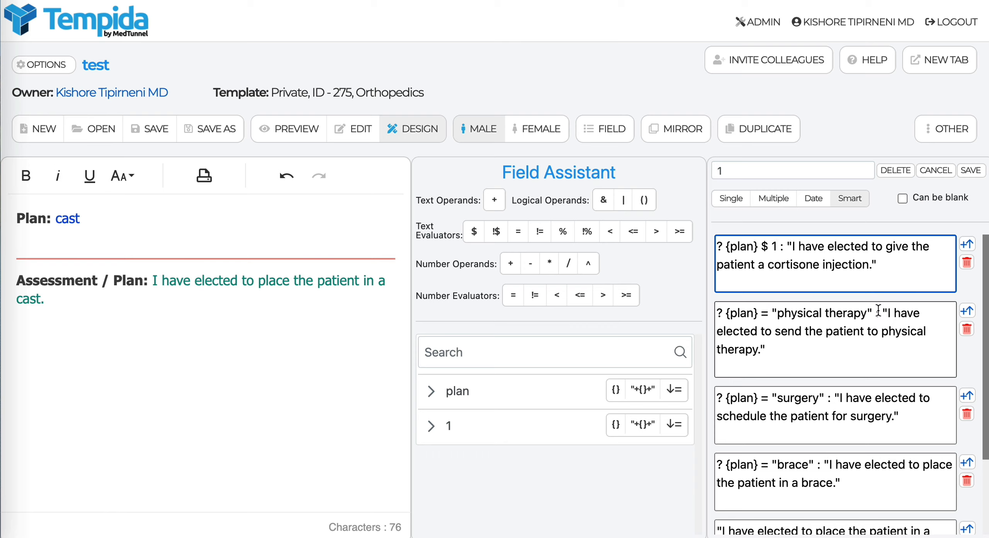
Step: Change the physical therapy rule's condition to {plan} !$ 2 and turn the surgery rule's equals operator into !=
{"action": "left_click_drag", "start_coordinate": [873, 311], "coordinate": [764, 317]}
{"action": "type", "text": "2"}
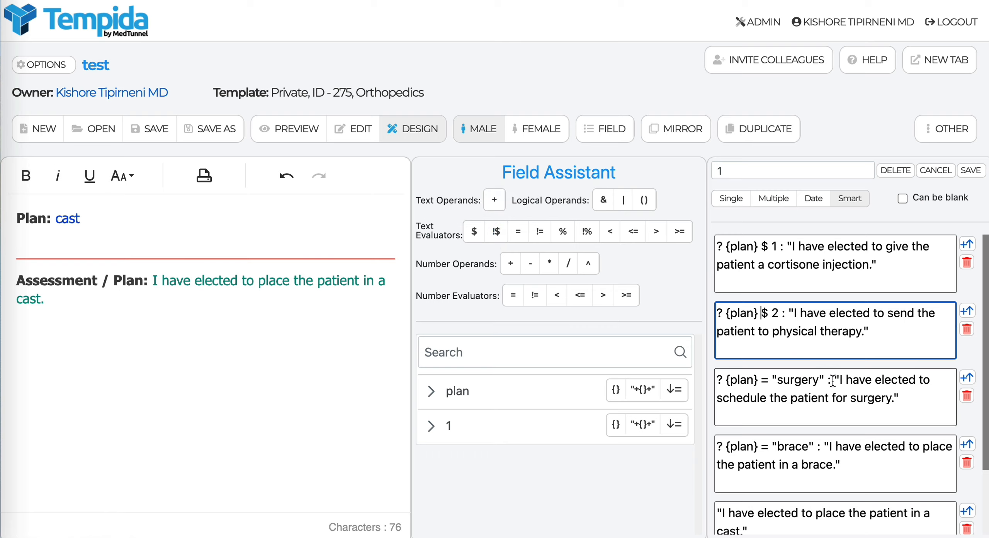
{"action": "type", "text": "!"}
{"action": "left_click", "coordinate": [899, 343]}
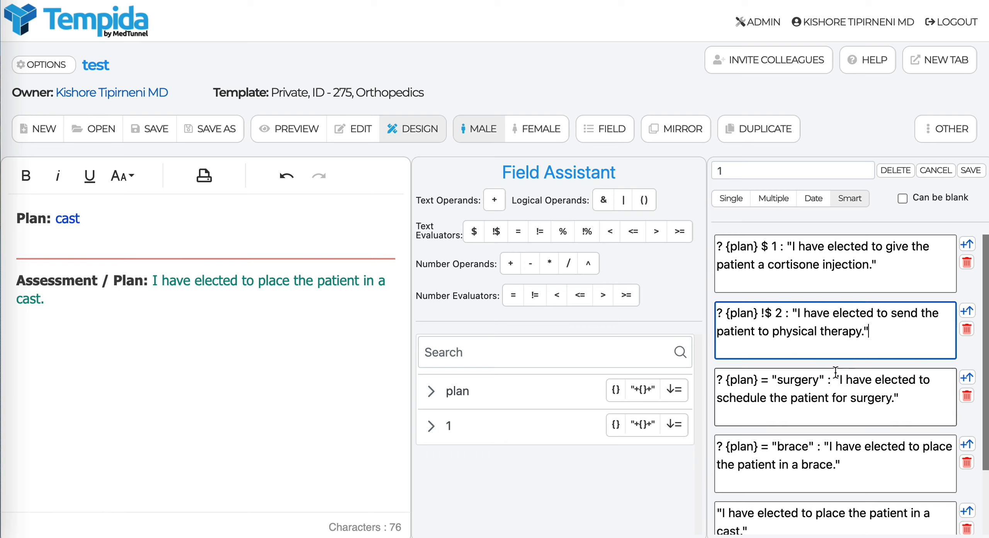
{"action": "left_click", "coordinate": [762, 382]}
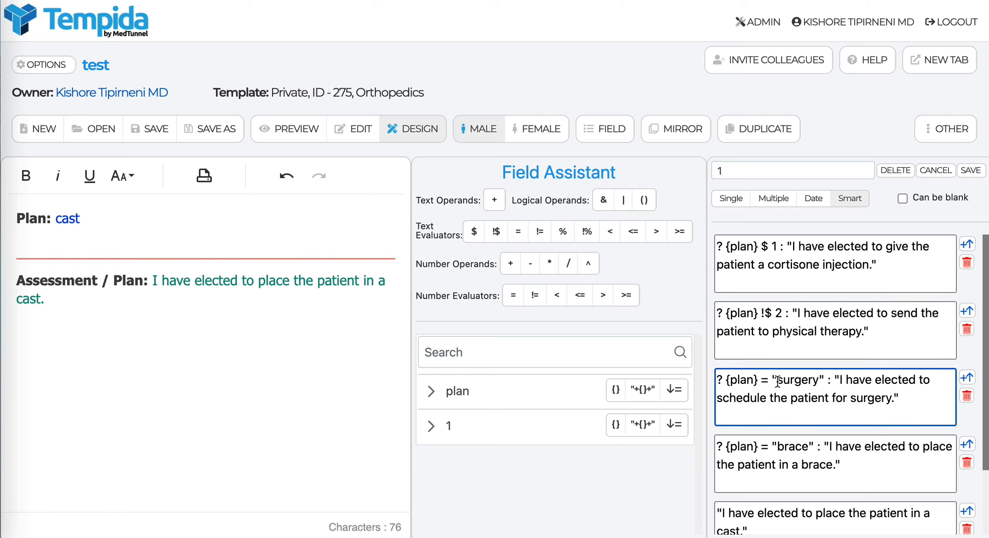
{"action": "type", "text": "!"}
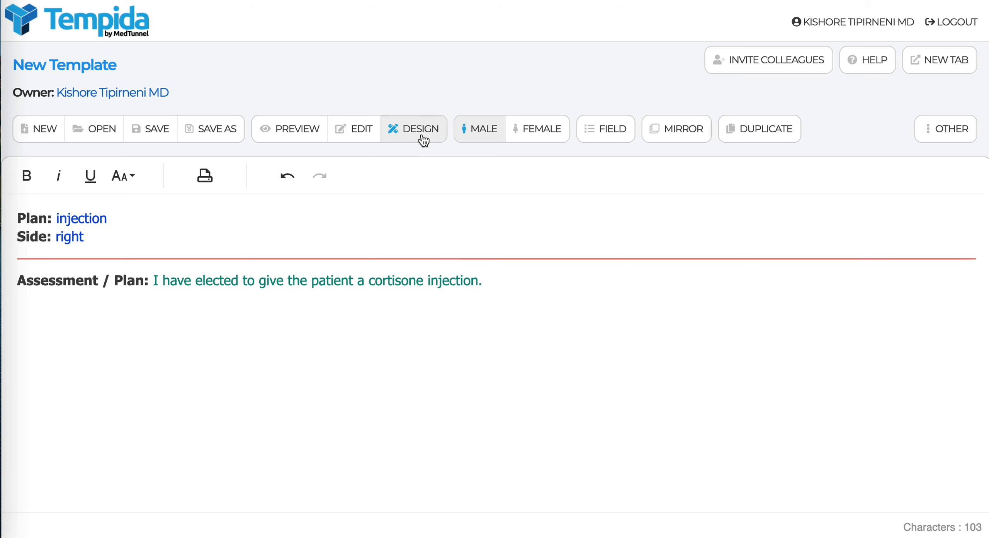
Step: In the template with the Side field, end the injection rule's sentence with into his " + {side} + " side." and save the smart field
{"action": "left_click", "coordinate": [395, 284]}
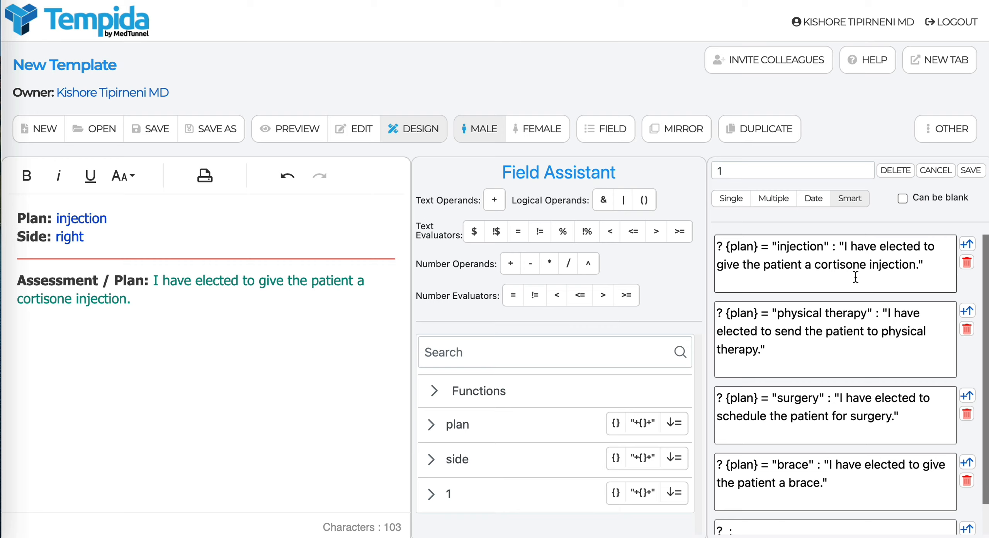
{"action": "left_click", "coordinate": [919, 266]}
{"action": "key", "text": "BackSpace"}
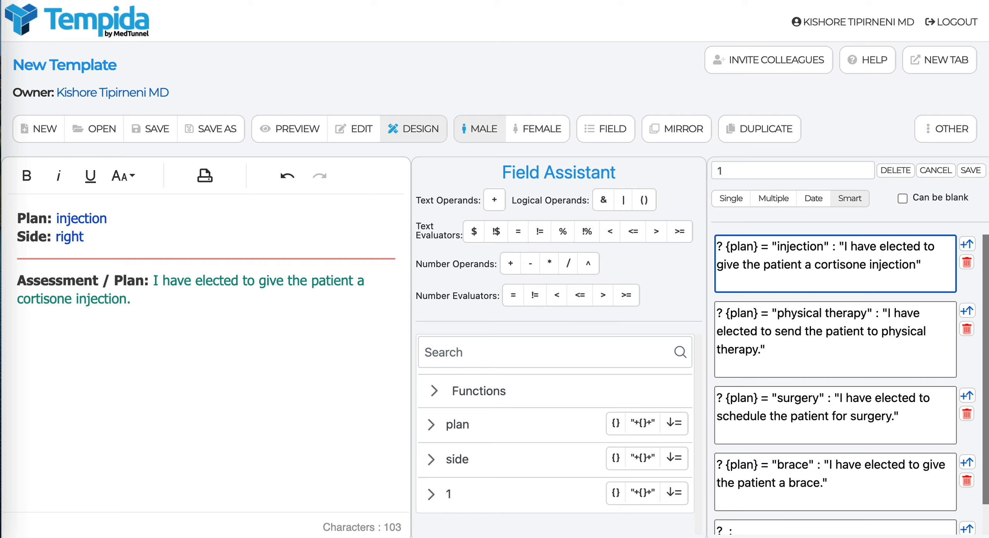
{"action": "type", "text": "into his"}
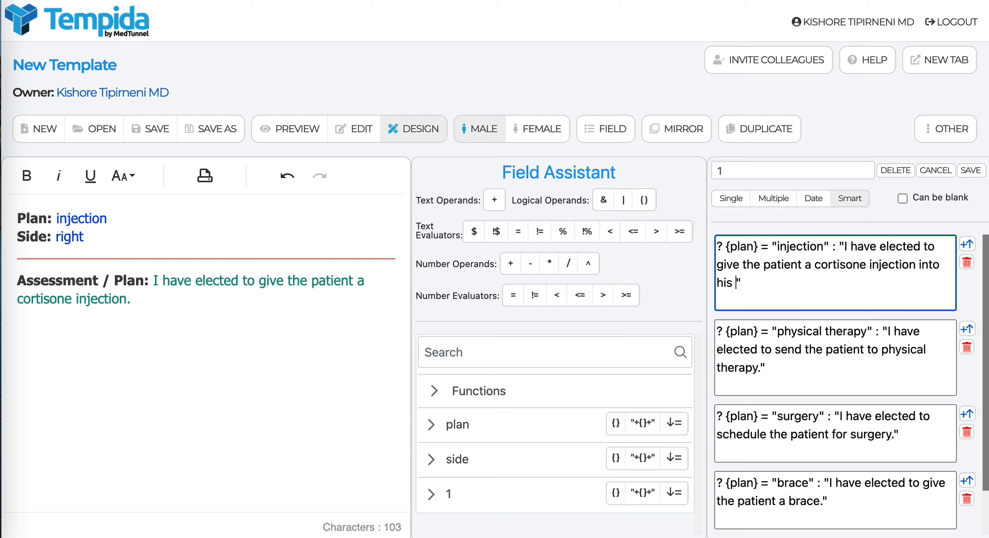
{"action": "type", "text": "\" + {side} + \" side."}
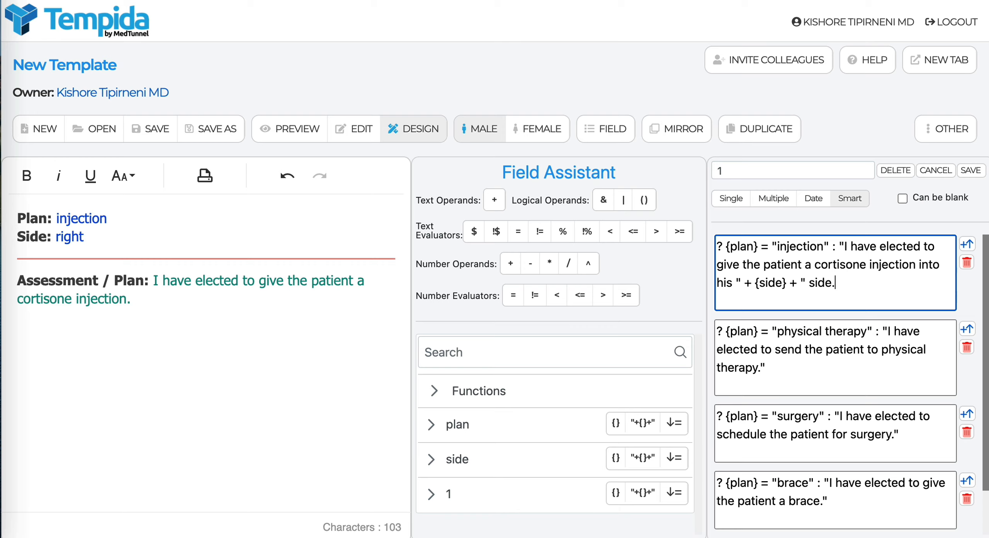
{"action": "type", "text": "\""}
{"action": "left_click", "coordinate": [978, 175]}
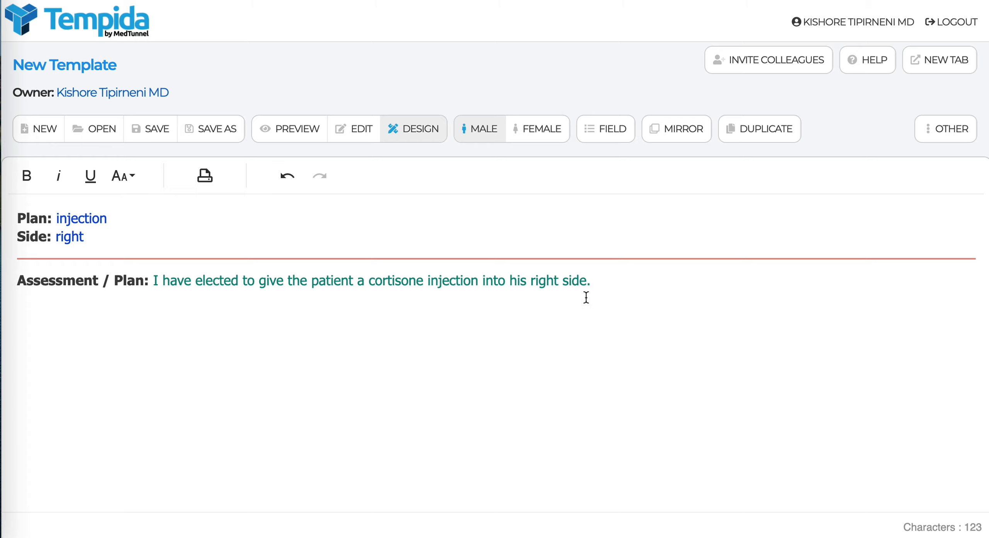
Step: Switch to edit mode and set the Side field to left
{"action": "left_click", "coordinate": [366, 126]}
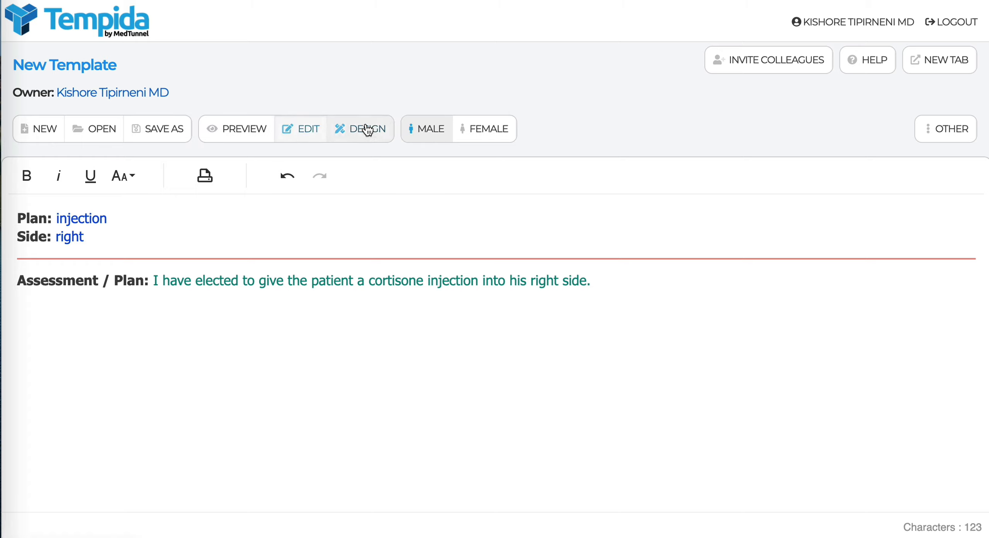
{"action": "left_click", "coordinate": [70, 242]}
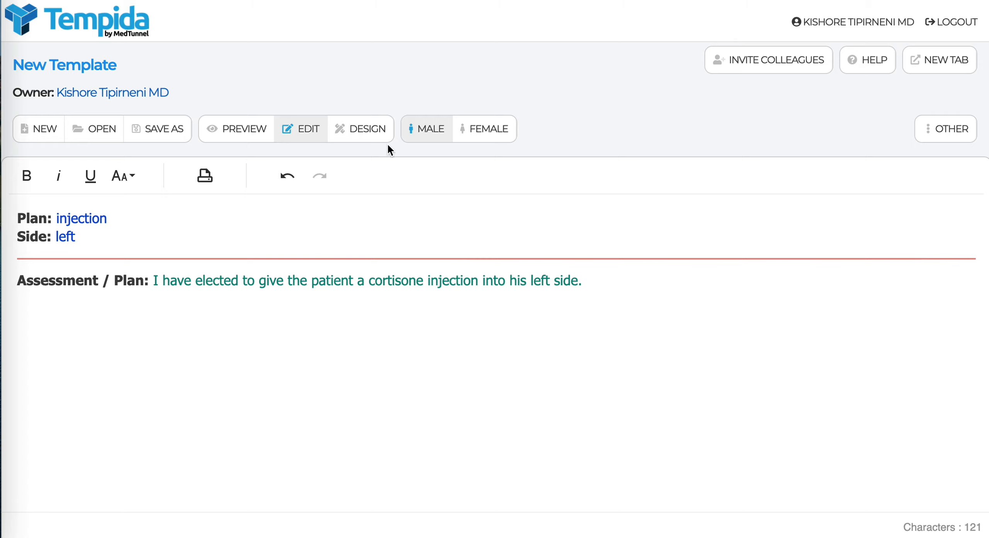
Step: In design mode, reopen the Assessment / Plan smart field, end the physical therapy rule's sentence with " + {side} + " side." and save it
{"action": "left_click", "coordinate": [361, 129]}
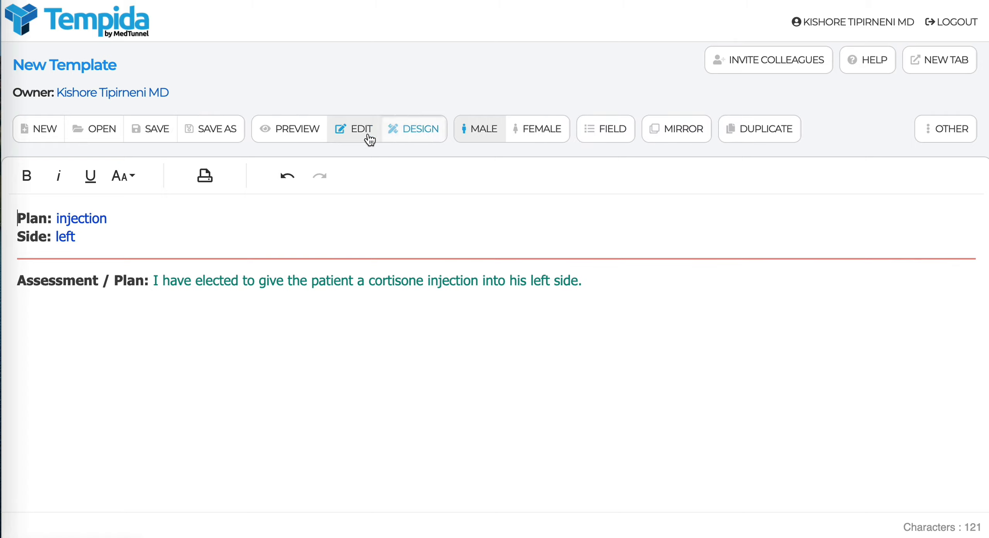
{"action": "left_click", "coordinate": [413, 282]}
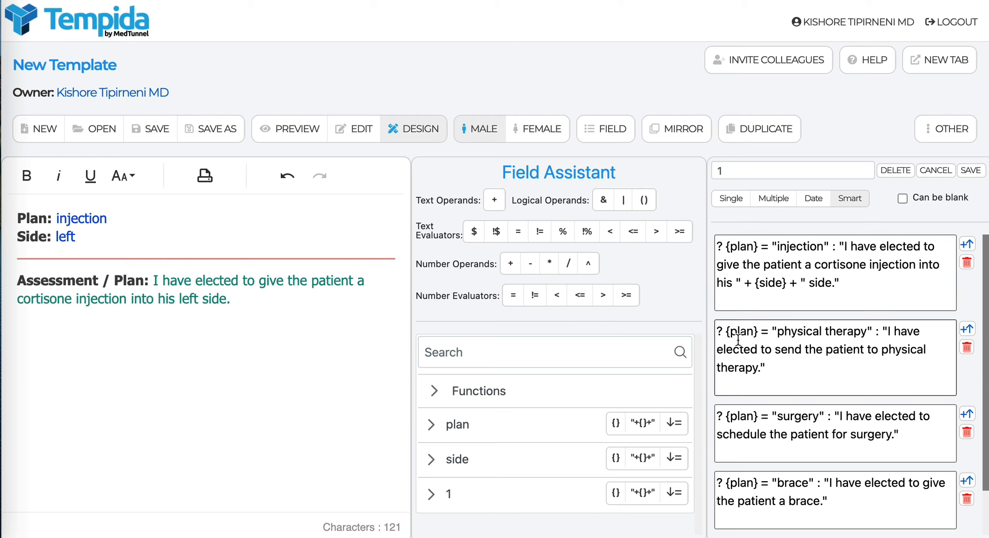
{"action": "left_click", "coordinate": [805, 372]}
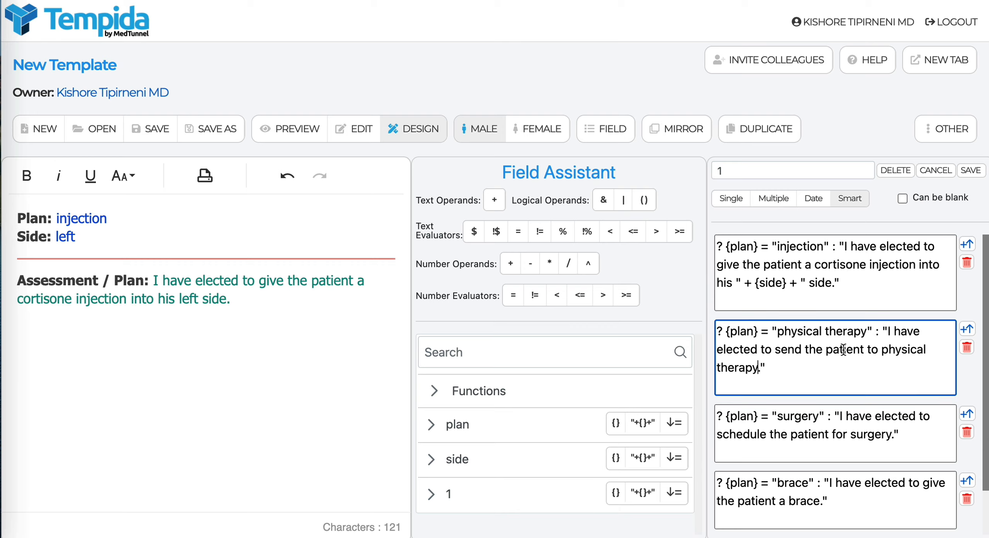
{"action": "left_click", "coordinate": [759, 368]}
{"action": "left_click", "coordinate": [650, 465]}
{"action": "type", "text": "side} + \" side"}
{"action": "left_click", "coordinate": [972, 171]}
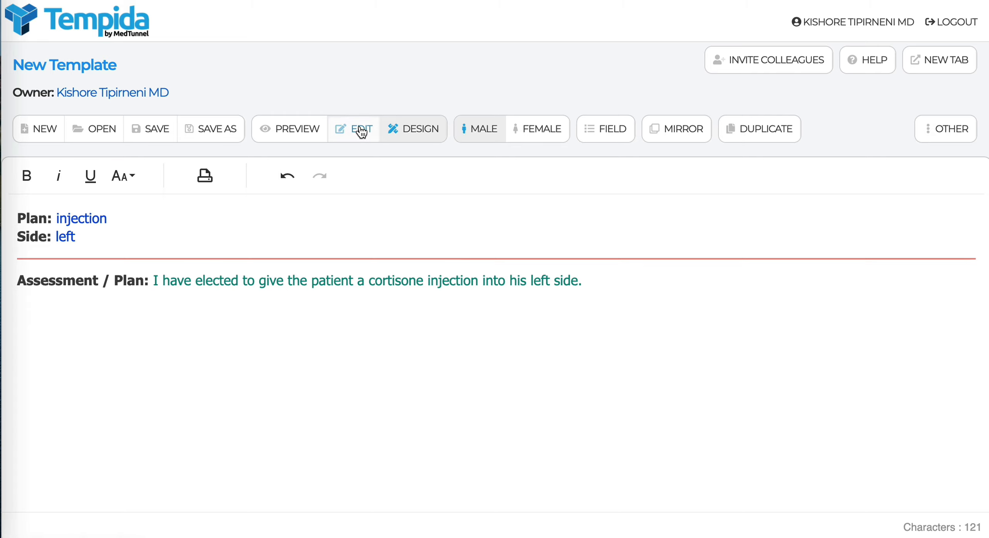
Step: Switch to edit mode, set the Plan field to physical therapy and try changing the Side field
{"action": "left_click", "coordinate": [360, 130]}
{"action": "left_click", "coordinate": [92, 220]}
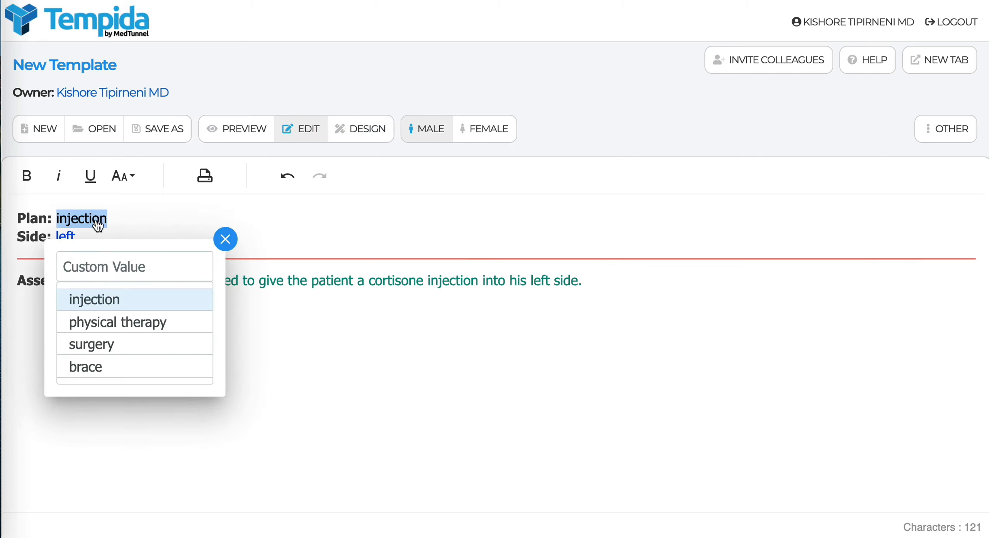
{"action": "left_click", "coordinate": [132, 322]}
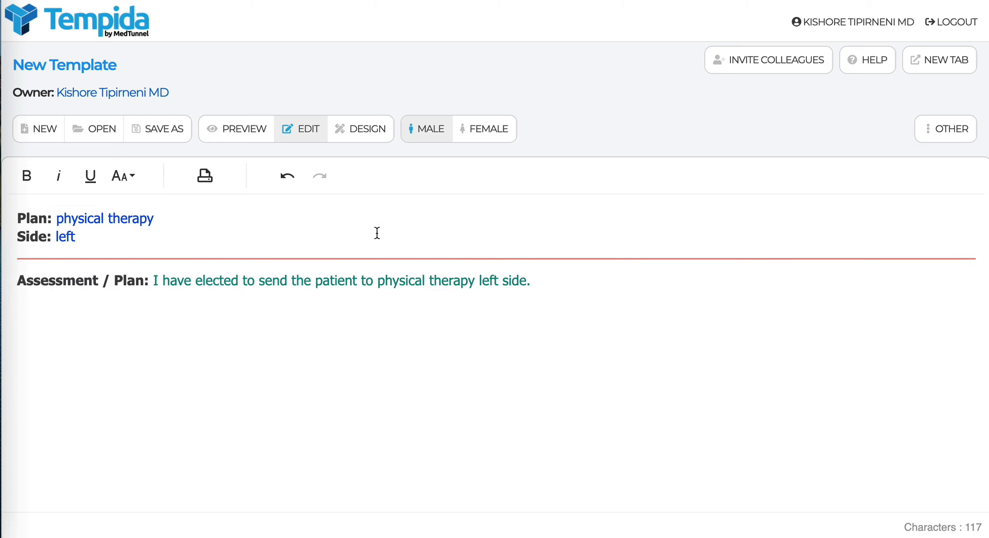
{"action": "left_click", "coordinate": [69, 243]}
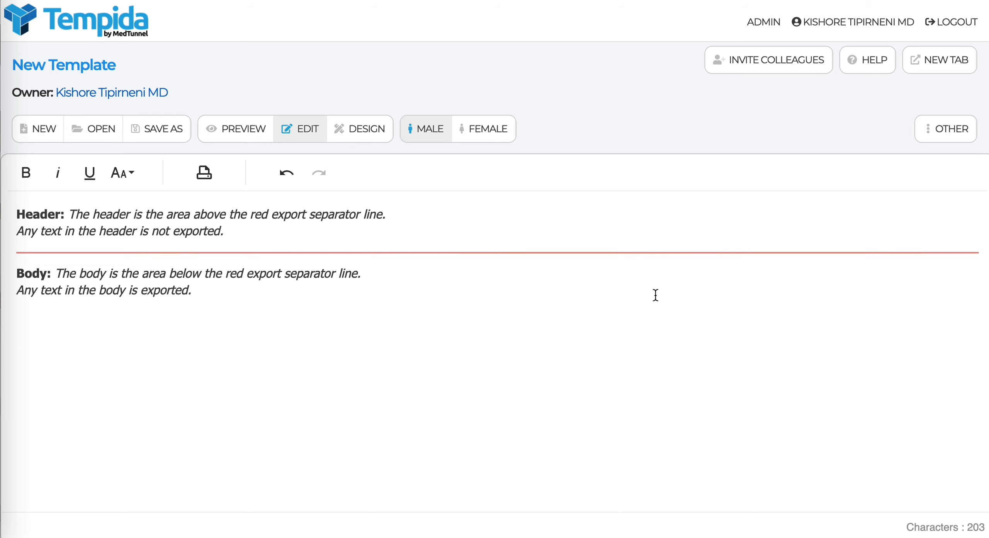
Step: Open the template "AC joint arthritis initial visit" and save a private copy named "AC joint arthritis initial visit 2"
{"action": "left_click", "coordinate": [92, 131]}
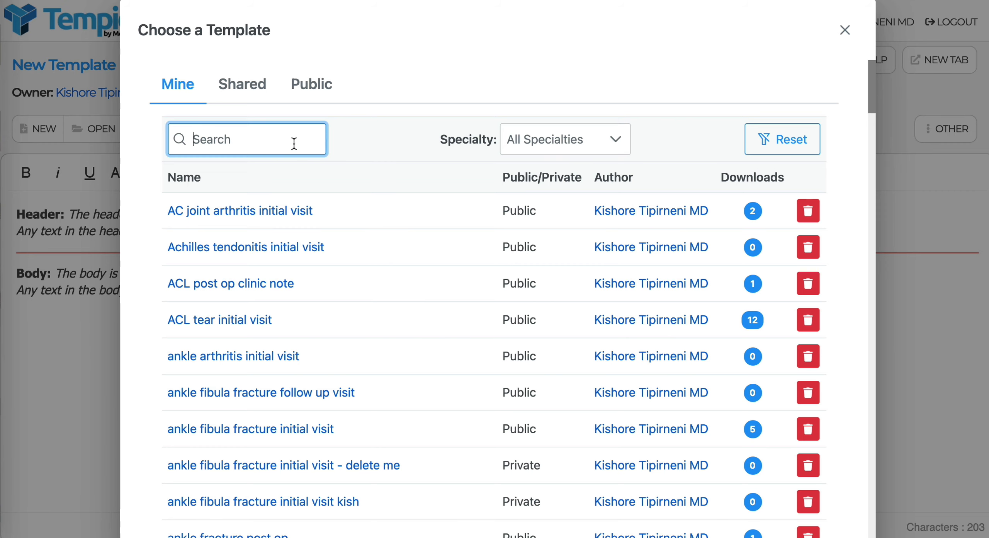
{"action": "left_click", "coordinate": [263, 212]}
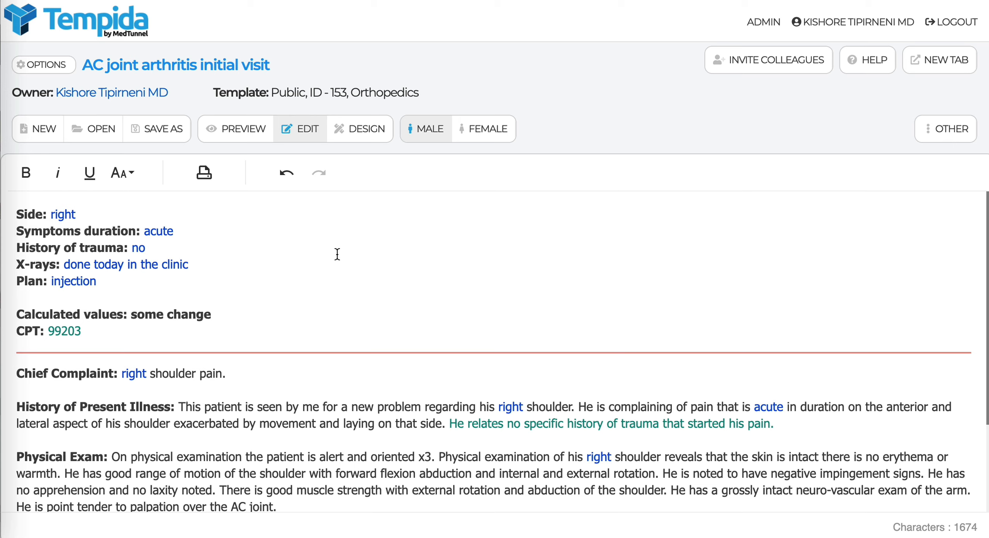
{"action": "left_click", "coordinate": [180, 139]}
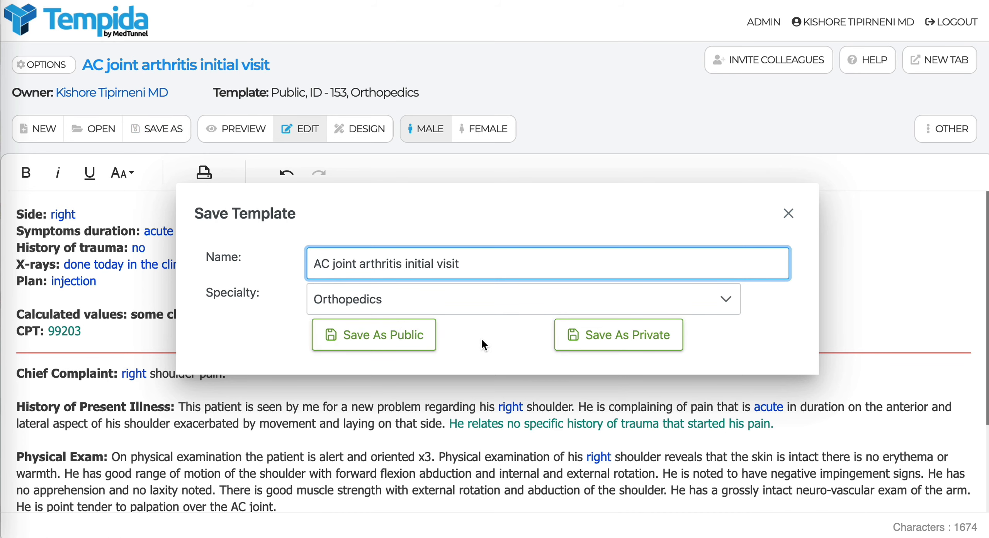
{"action": "type", "text": "2"}
{"action": "key", "text": "Return"}
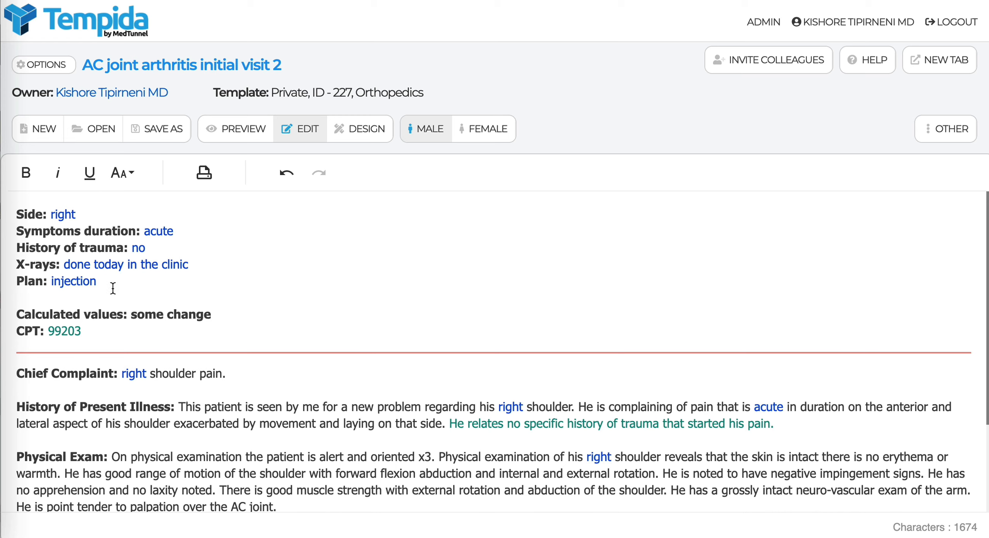
Step: Copy the header lines from Side through Plan and paste them into the header of a blank template in a new tab
{"action": "left_click_drag", "start_coordinate": [112, 288], "coordinate": [16, 215]}
{"action": "key", "text": "super+c"}
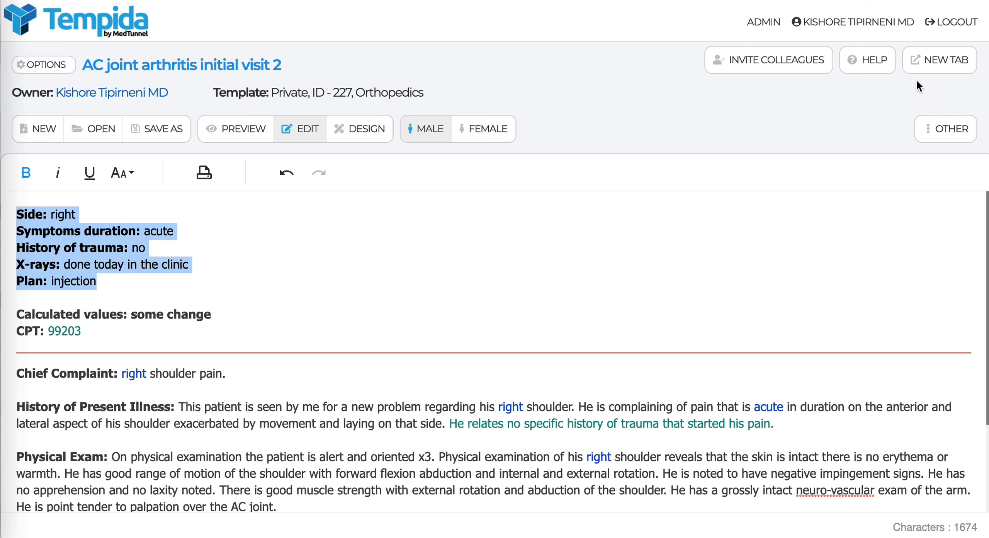
{"action": "left_click", "coordinate": [928, 64]}
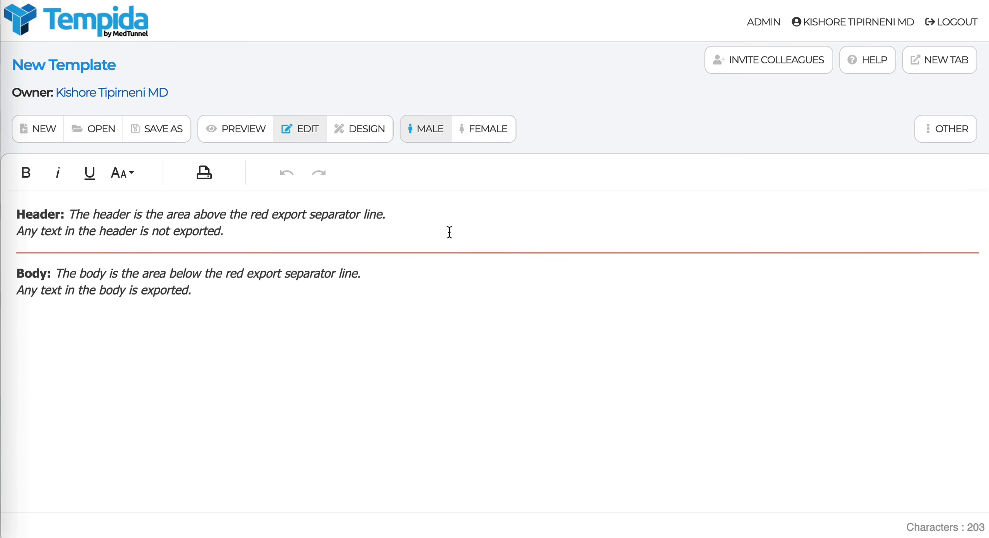
{"action": "left_click", "coordinate": [179, 212]}
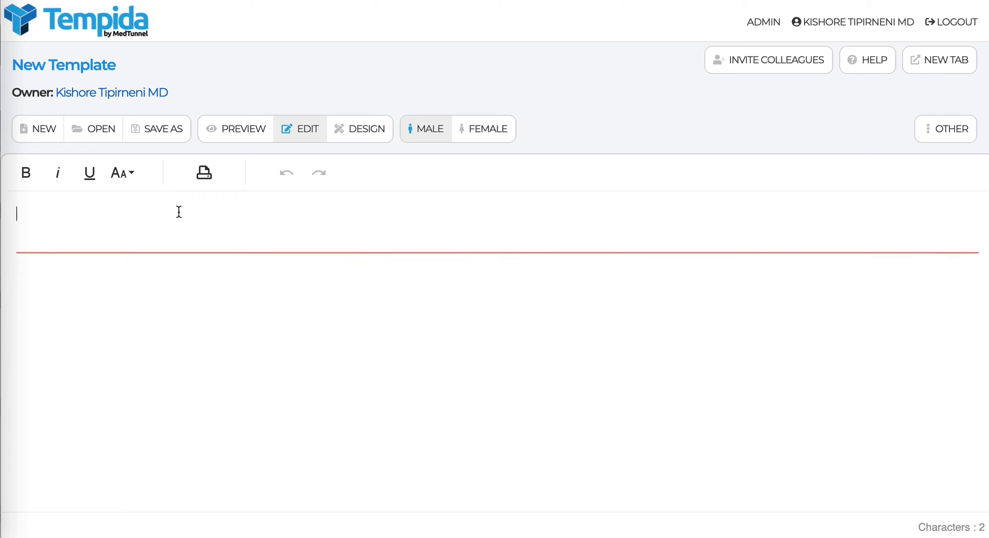
{"action": "key", "text": "super+v"}
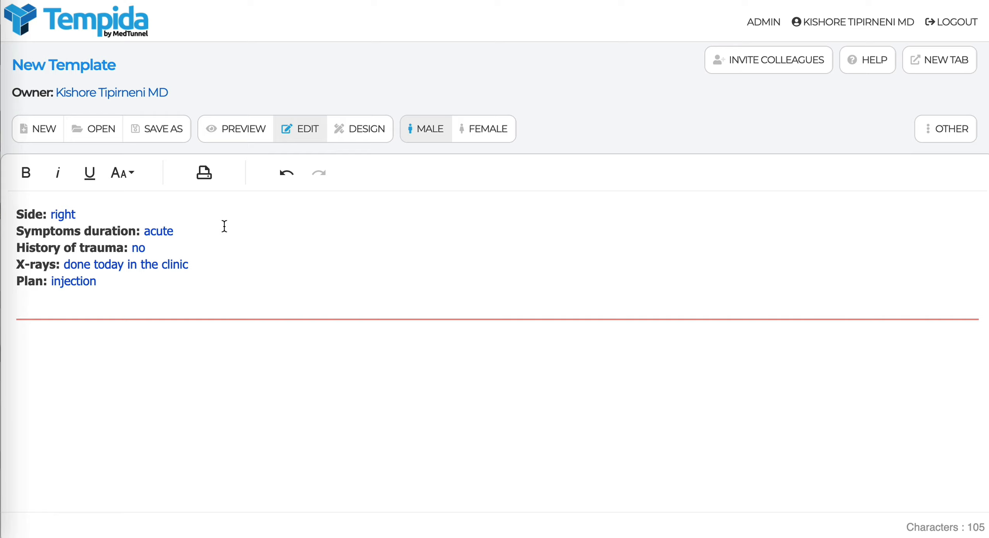
Step: Start a new template and enter "Side: right" in the header above the carpal tunnel operative note
{"action": "left_click", "coordinate": [48, 136]}
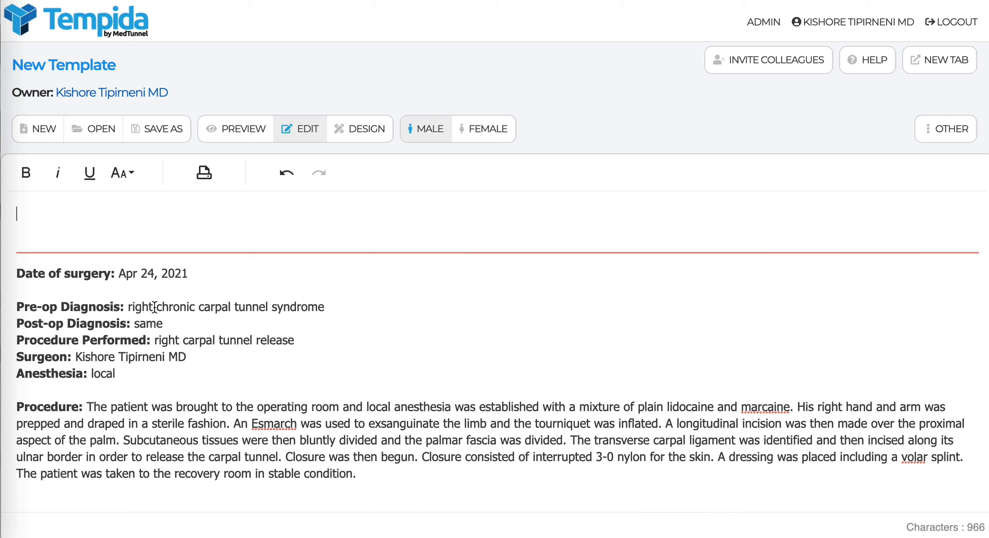
{"action": "left_click", "coordinate": [122, 219]}
{"action": "type", "text": "Side: right"}
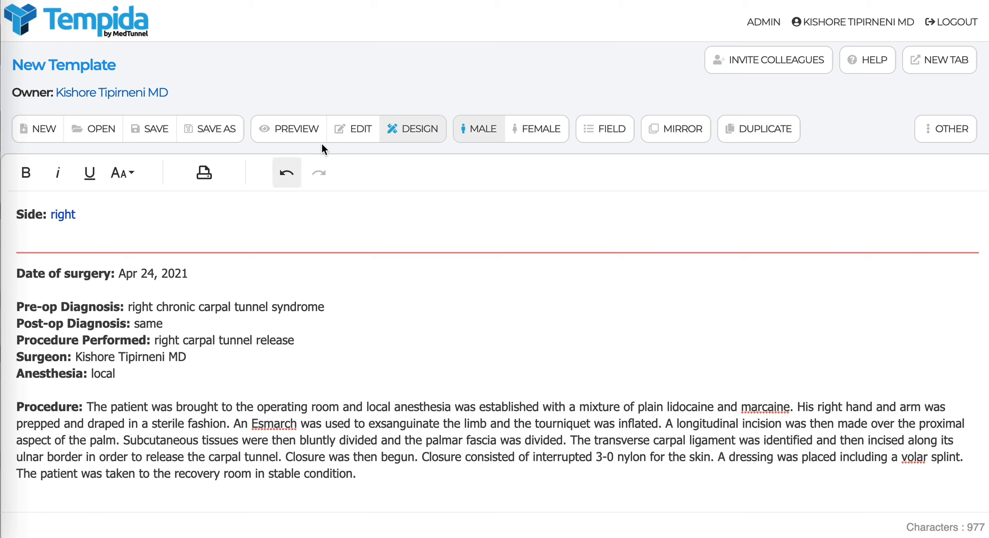
Step: Try out the header's Side field in edit mode by switching it to left and back to right
{"action": "left_click", "coordinate": [349, 128]}
{"action": "left_click", "coordinate": [70, 219]}
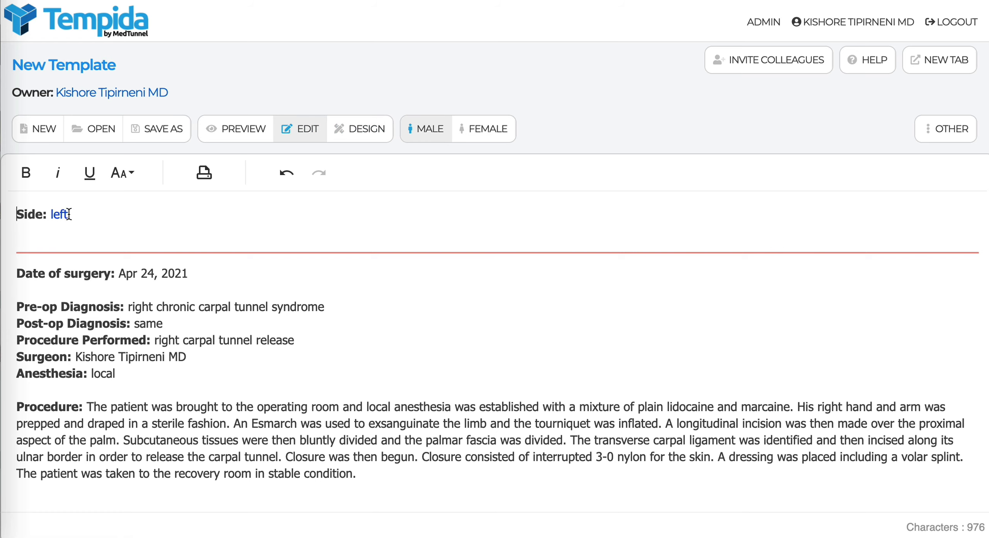
{"action": "left_click", "coordinate": [62, 215]}
Step: In design mode, mirror the Side field onto the word "right" in Pre-op Diagnosis, Procedure Performed and the Procedure paragraph
{"action": "double_click", "coordinate": [143, 306]}
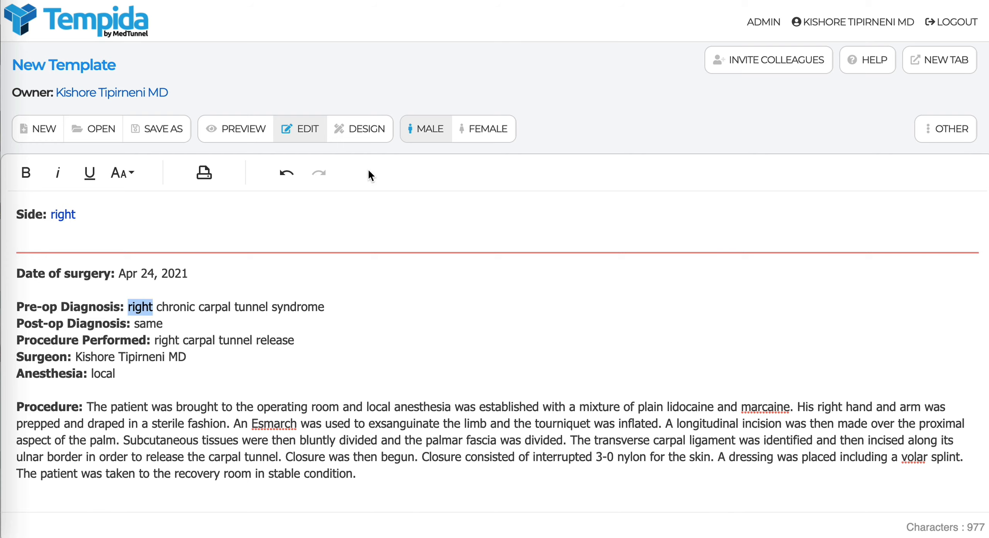
{"action": "left_click", "coordinate": [370, 141]}
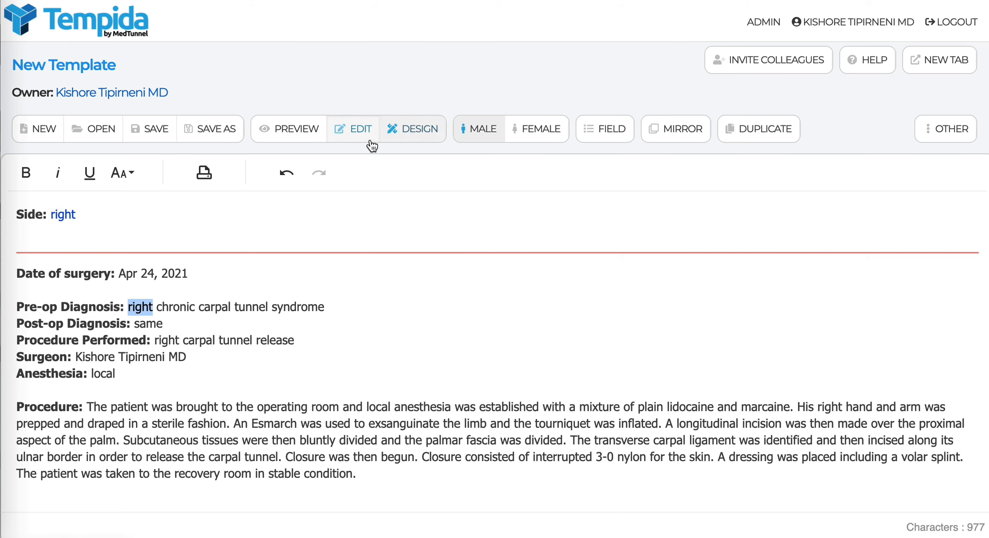
{"action": "left_click", "coordinate": [677, 130]}
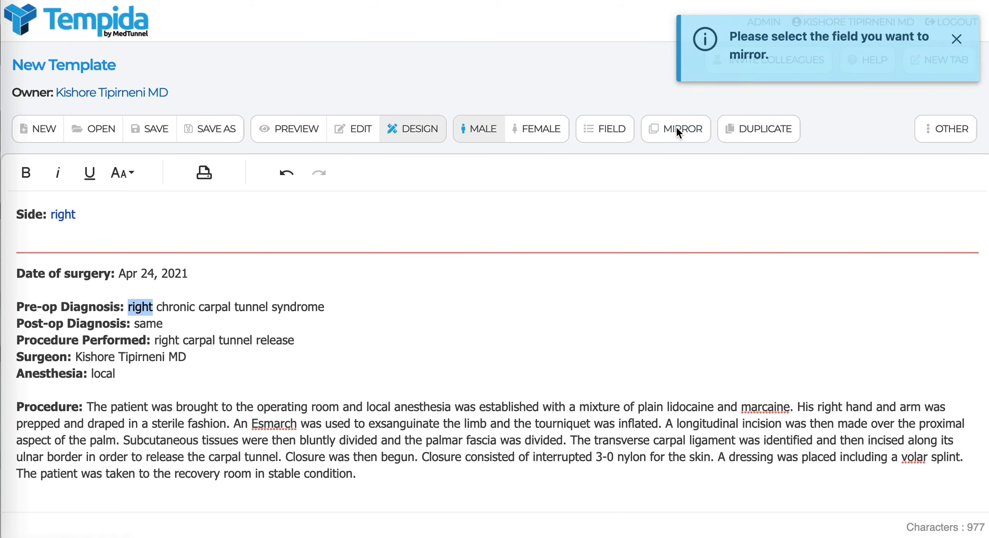
{"action": "left_click", "coordinate": [65, 221]}
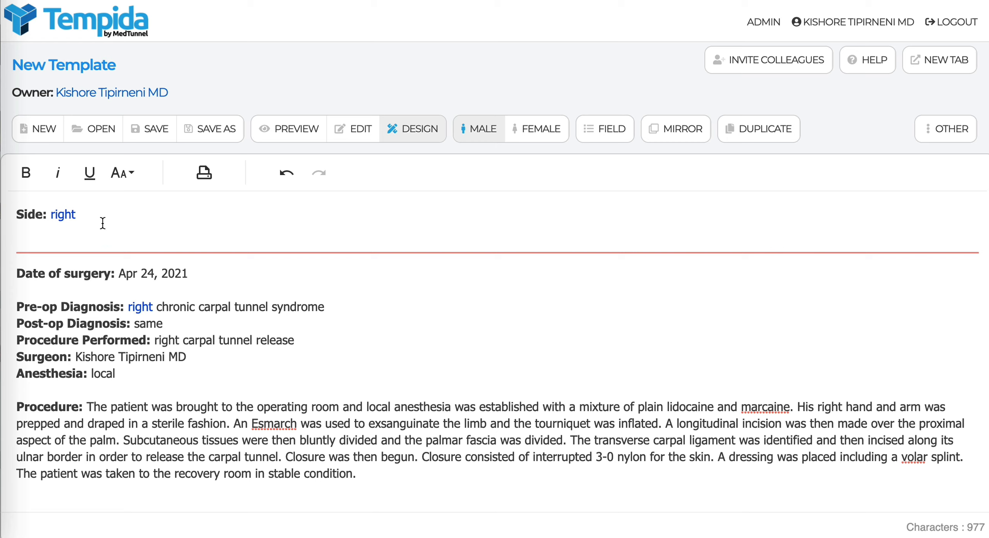
{"action": "double_click", "coordinate": [167, 341]}
{"action": "left_click", "coordinate": [662, 130]}
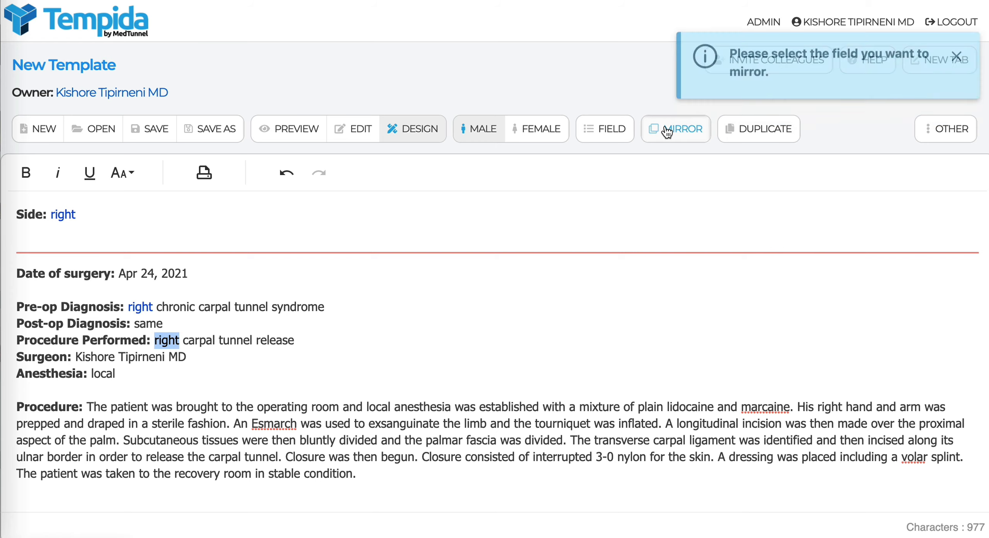
{"action": "left_click", "coordinate": [71, 217]}
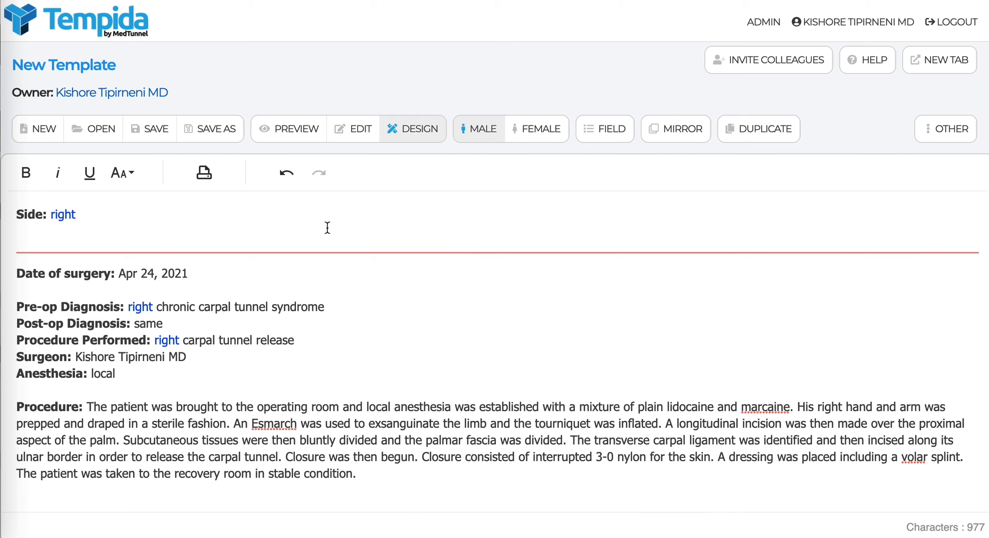
{"action": "double_click", "coordinate": [829, 407]}
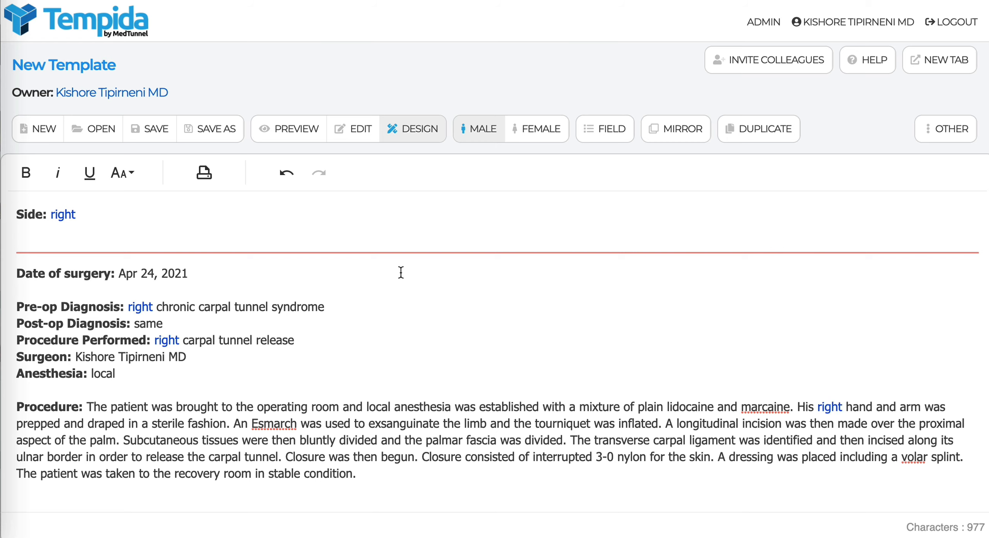
Step: In edit mode, test the mirrored side values by switching the Side field to left and back to right
{"action": "left_click", "coordinate": [364, 131]}
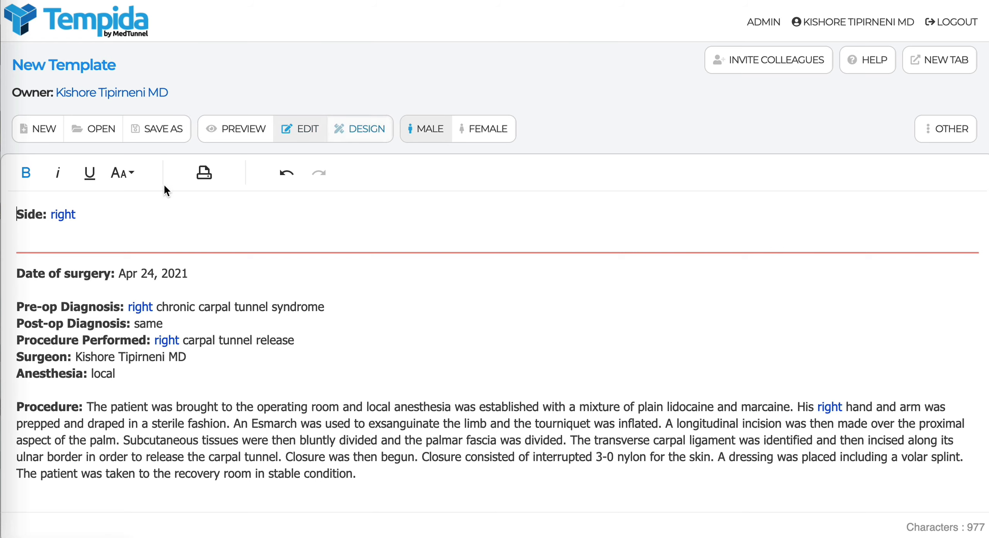
{"action": "left_click", "coordinate": [70, 215]}
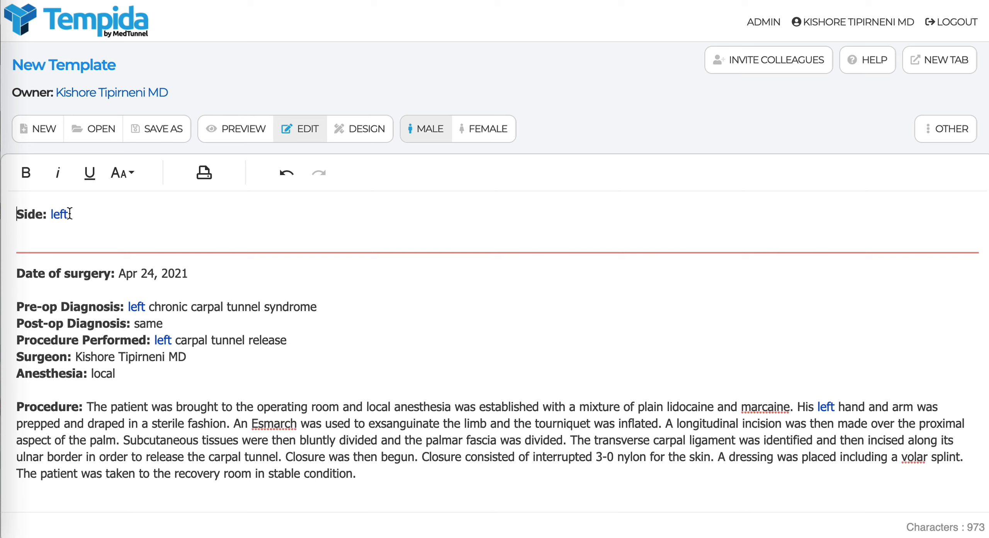
{"action": "left_click", "coordinate": [62, 215]}
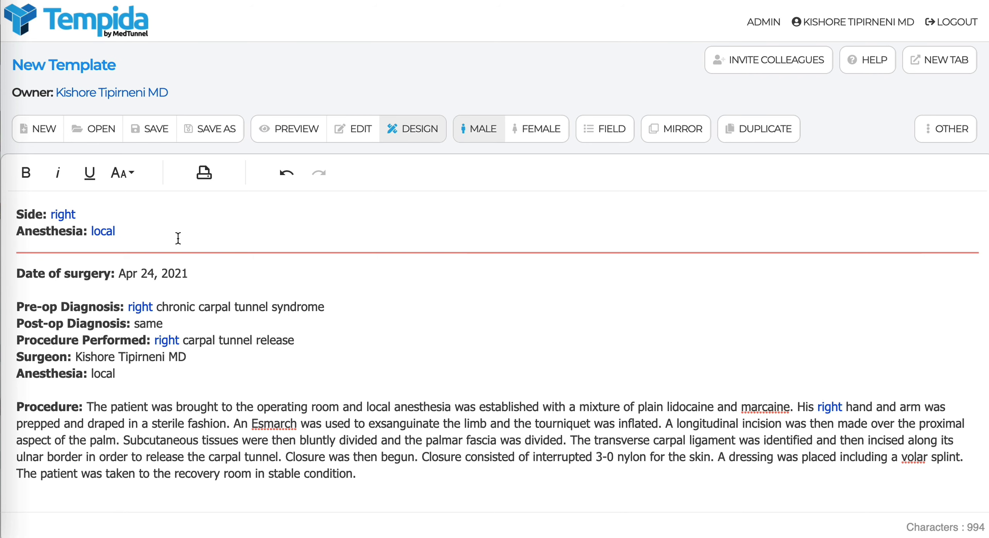
Step: Mirror the header's Anesthesia field onto "local" in the note body and replace the surgeon's name with an inserted signature
{"action": "double_click", "coordinate": [102, 374]}
{"action": "left_click", "coordinate": [656, 143]}
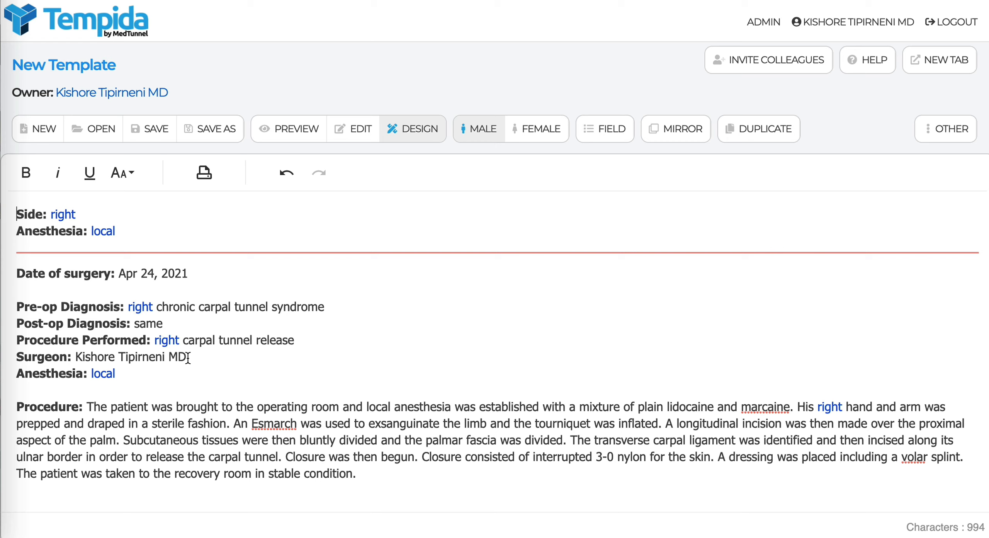
{"action": "left_click_drag", "start_coordinate": [187, 357], "coordinate": [77, 355]}
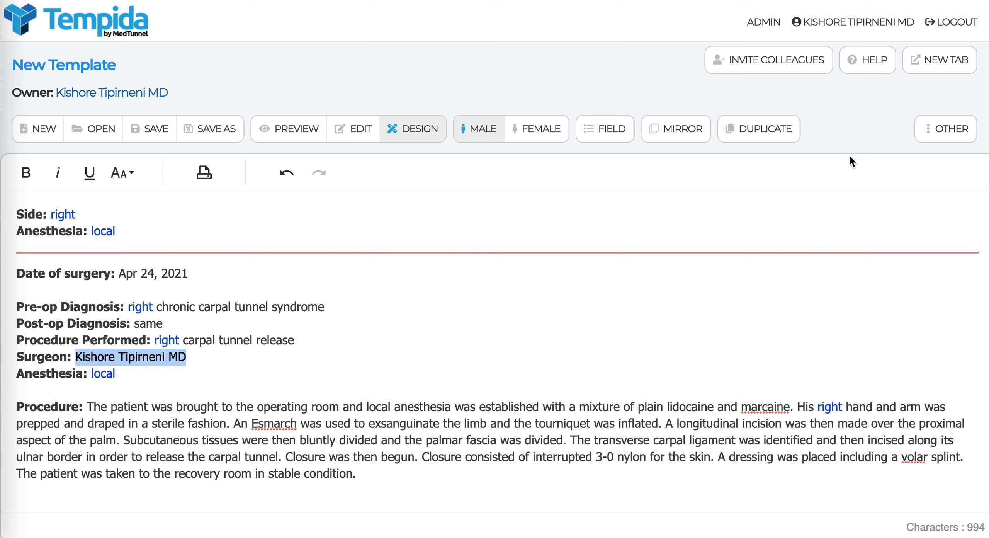
{"action": "left_click", "coordinate": [951, 133]}
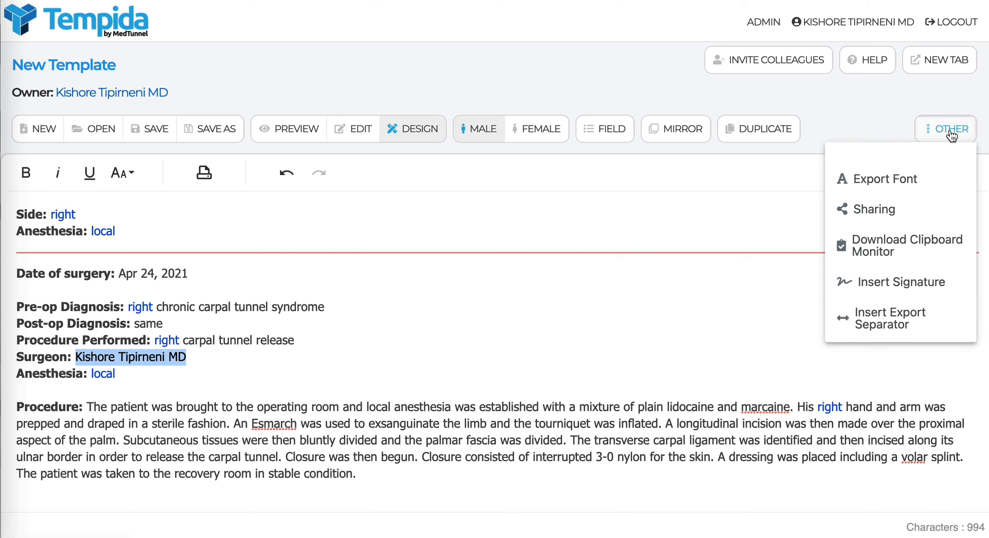
{"action": "left_click", "coordinate": [927, 287]}
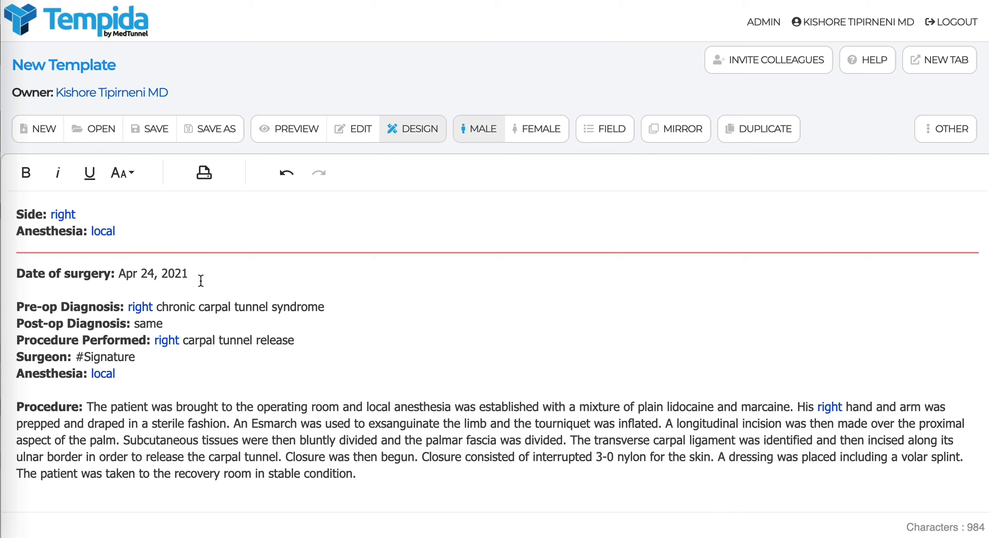
Step: Turn the date after "Date of surgery" into a date field in the 4/24/2021 format and save the field
{"action": "left_click", "coordinate": [188, 273]}
{"action": "left_click", "coordinate": [146, 275], "text": "shift"}
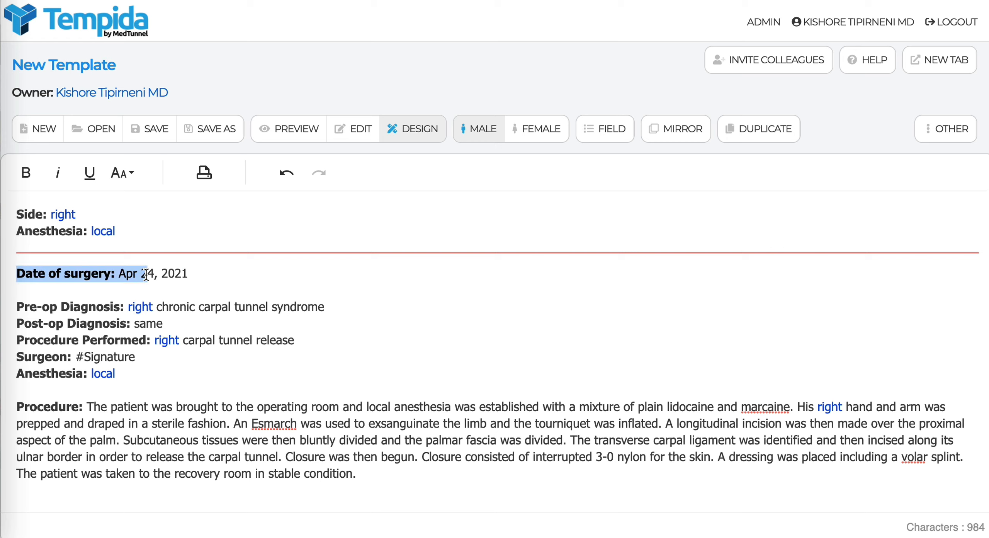
{"action": "left_click", "coordinate": [146, 275]}
{"action": "left_click_drag", "start_coordinate": [120, 274], "coordinate": [188, 272]}
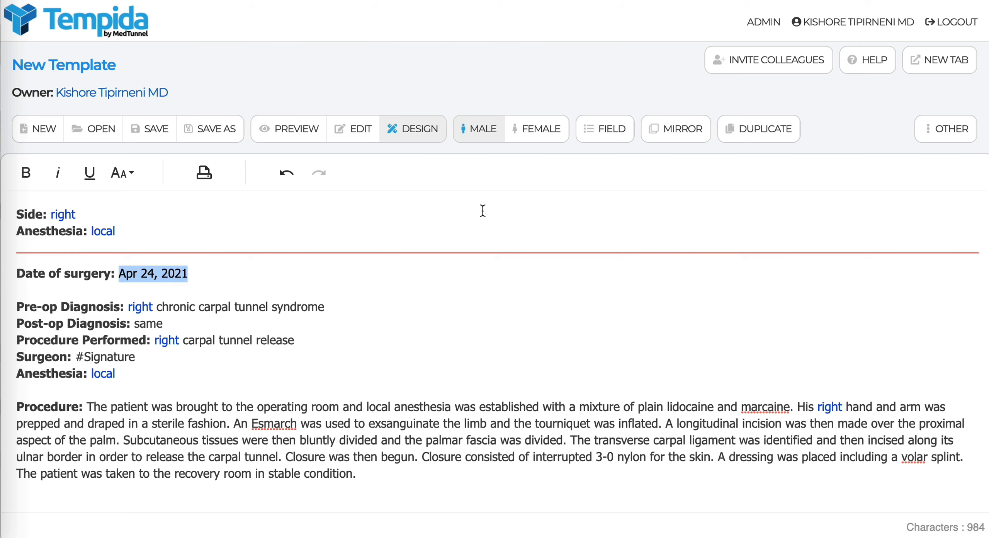
{"action": "left_click", "coordinate": [601, 134]}
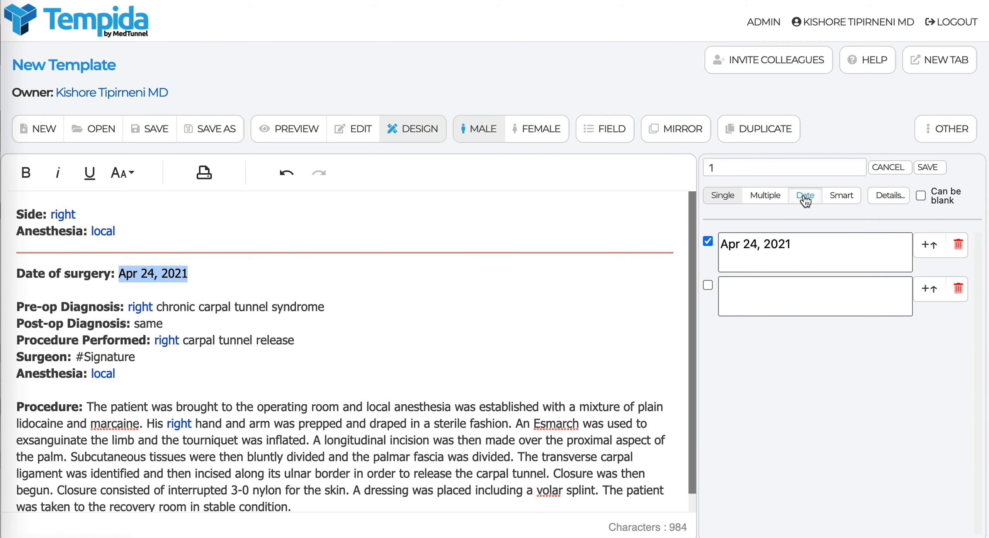
{"action": "left_click", "coordinate": [806, 197]}
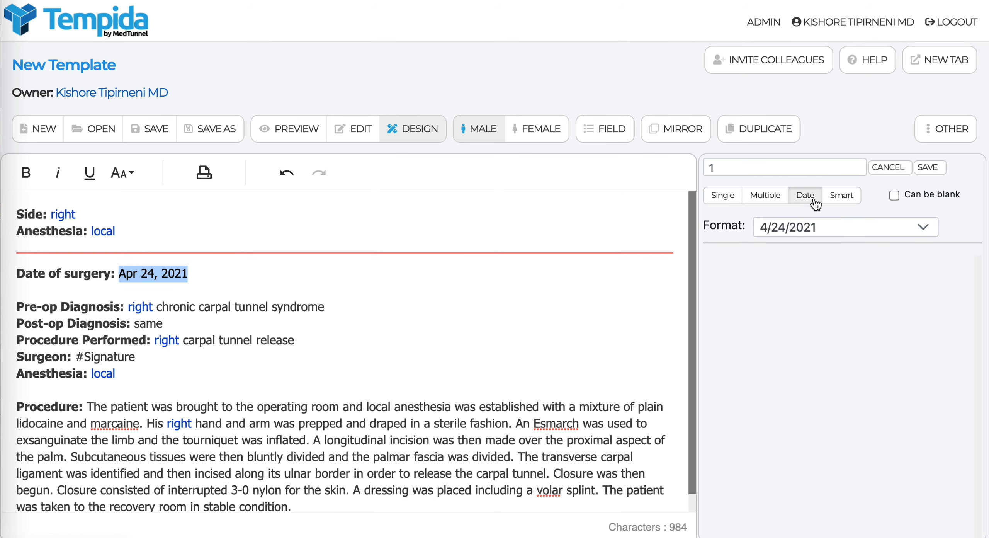
{"action": "left_click", "coordinate": [920, 170]}
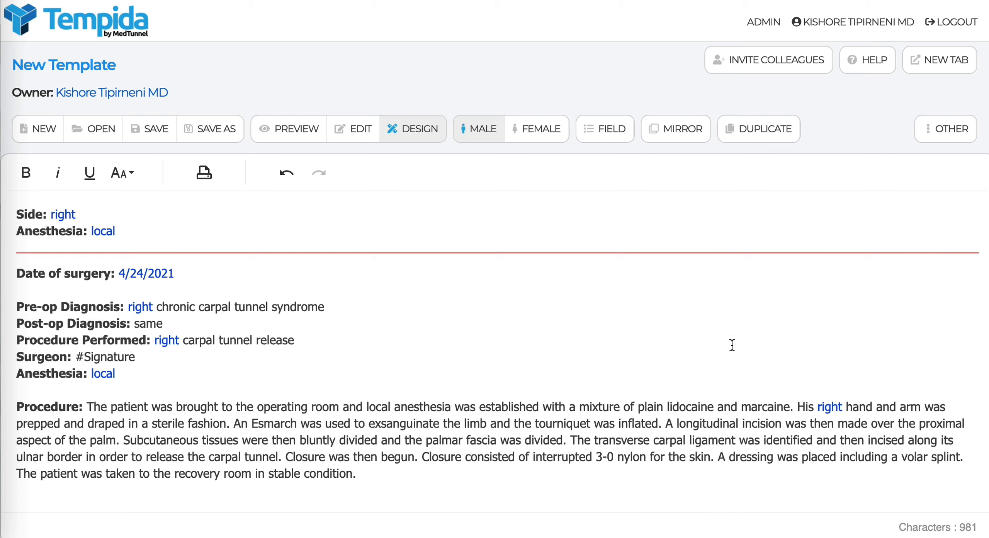
Step: Cut "local anesthesia was established with a mixture of plain lidocaine and marcaine" from the Procedure paragraph and start a smart field in its place
{"action": "left_click_drag", "start_coordinate": [790, 406], "coordinate": [367, 412]}
{"action": "key", "text": "ctrl+c"}
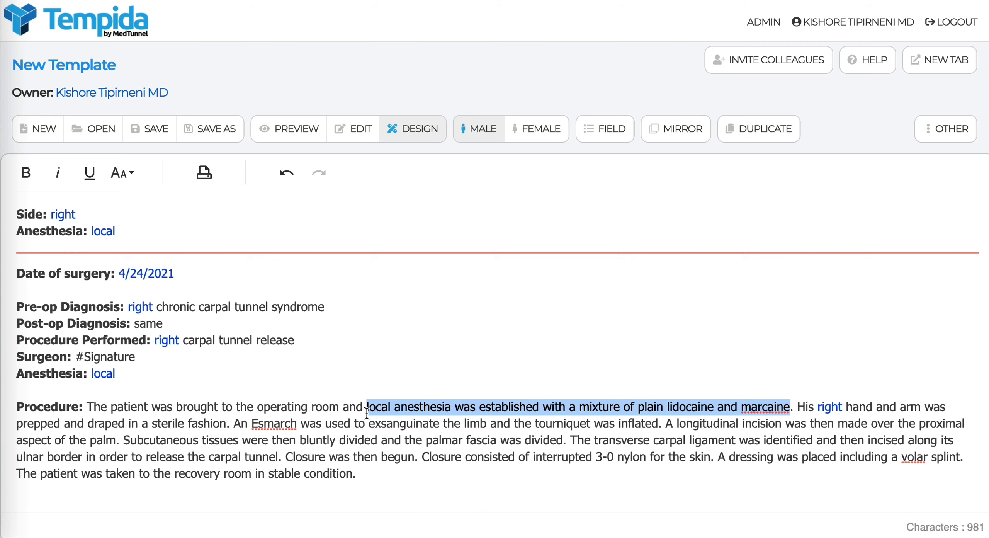
{"action": "key", "text": "BackSpace"}
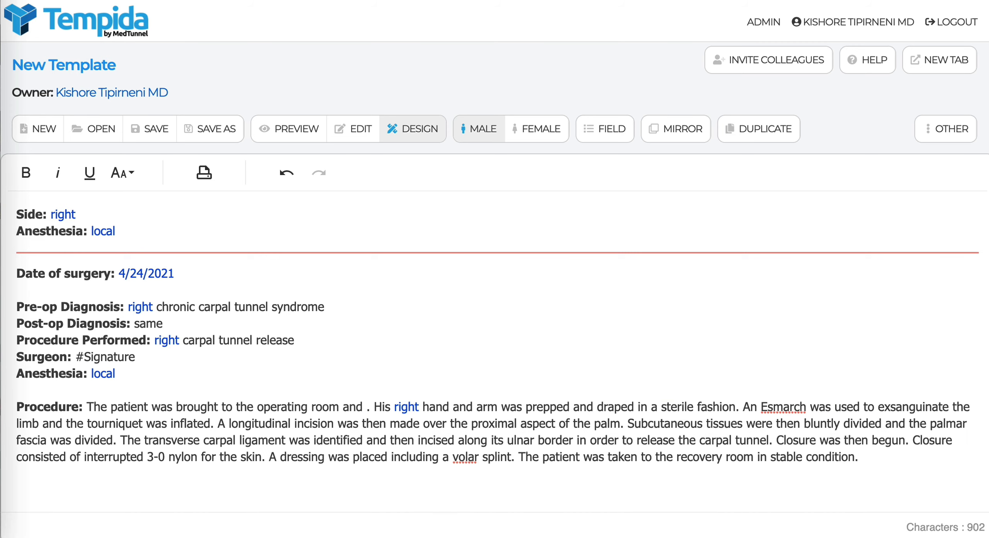
{"action": "left_click", "coordinate": [602, 144]}
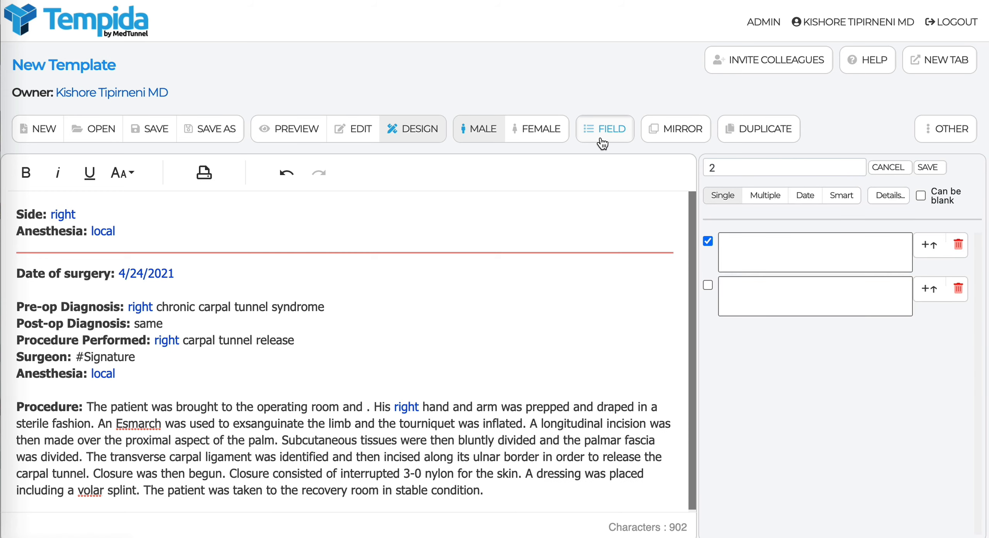
{"action": "left_click", "coordinate": [763, 195]}
{"action": "left_click", "coordinate": [795, 197]}
{"action": "left_click", "coordinate": [841, 204]}
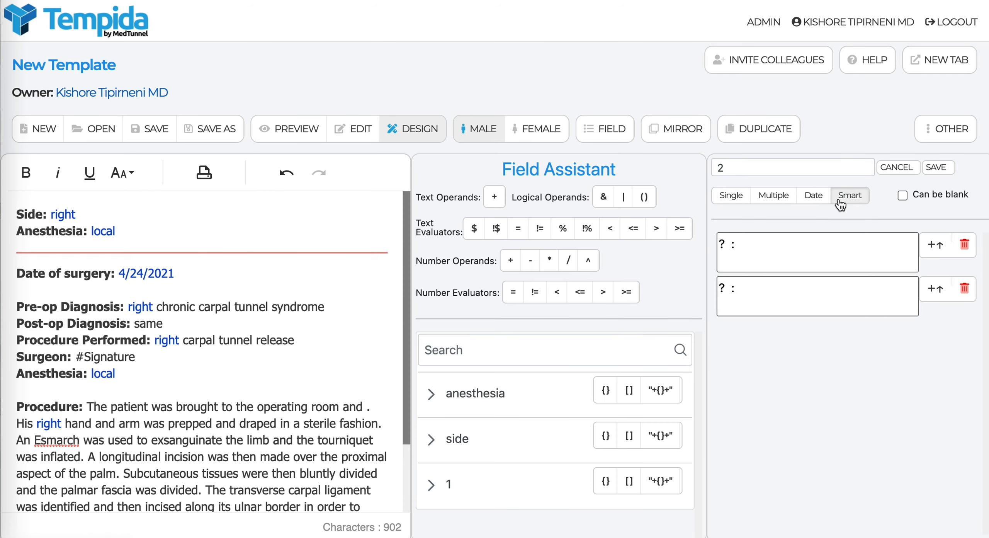
Step: Make the smart field's first rule output the cut phrase in quotes when the anesthesia field is local: ? {anesthesia} $ 1 :
{"action": "left_click", "coordinate": [728, 244]}
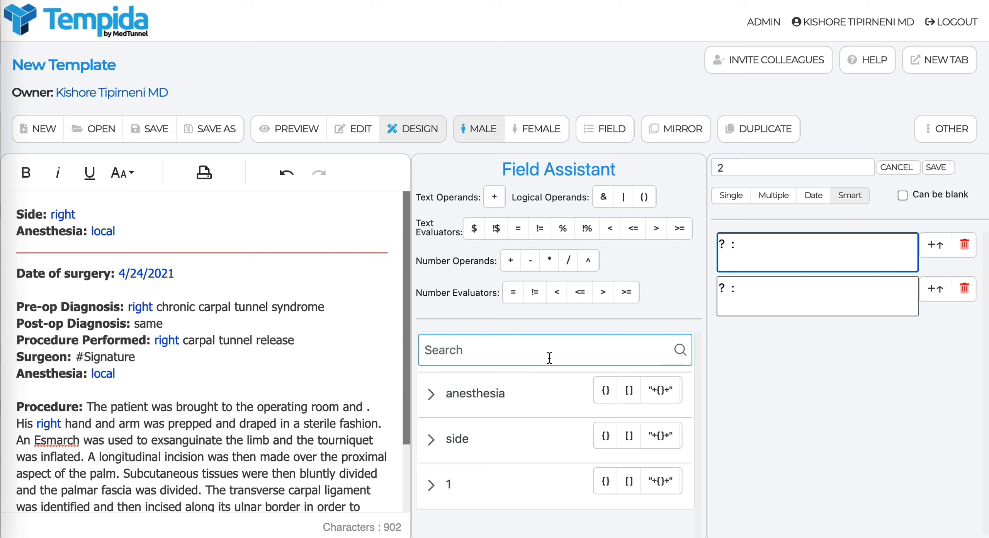
{"action": "left_click", "coordinate": [431, 395]}
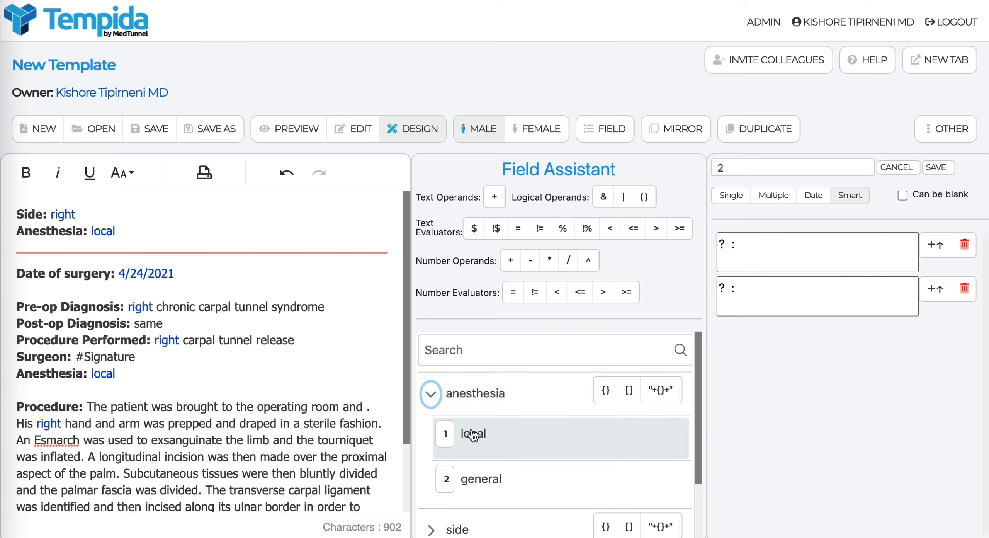
{"action": "left_click", "coordinate": [447, 434]}
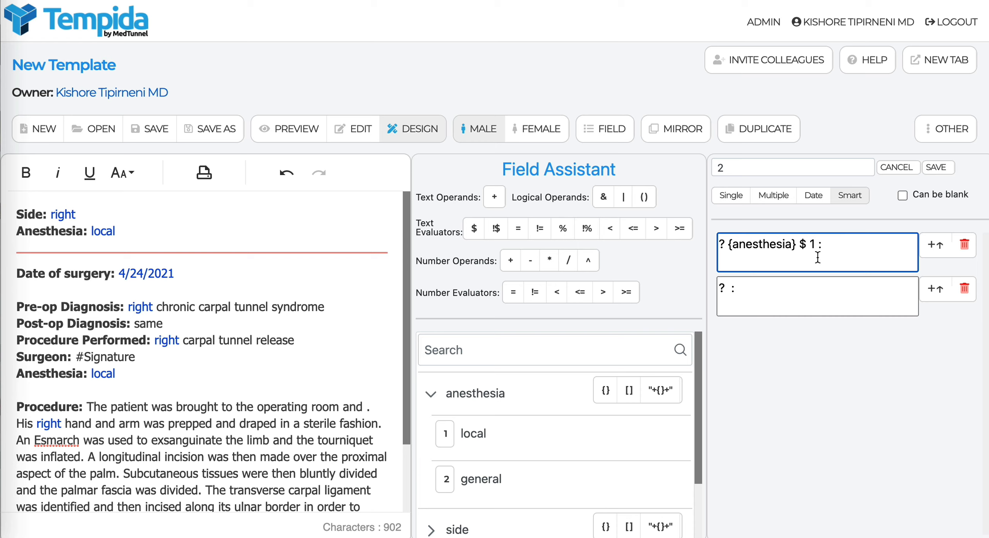
{"action": "left_click", "coordinate": [838, 247]}
{"action": "type", "text": "\""}
{"action": "key", "text": "ctrl+v"}
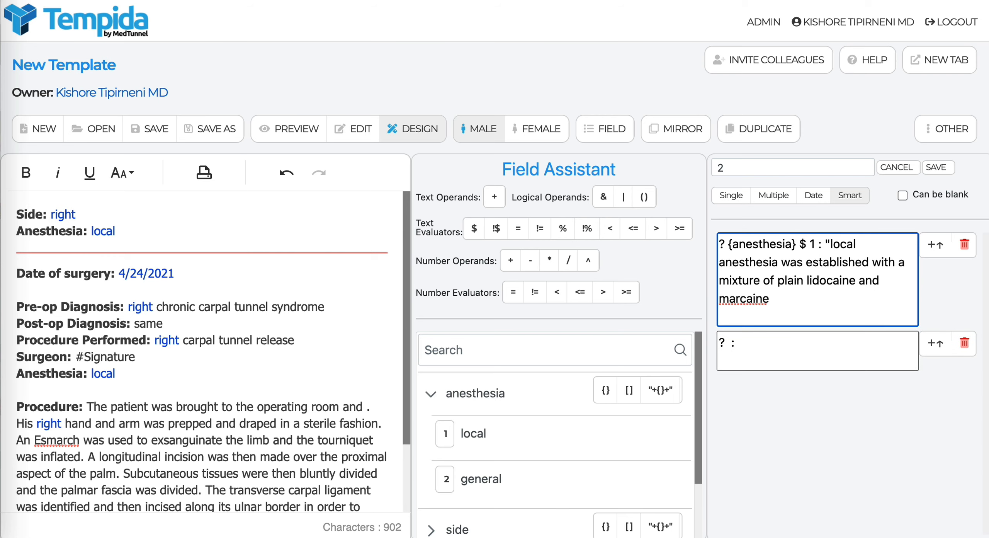
{"action": "type", "text": "\""}
Step: Replace the second rule with the unconditional text "general anesthesia was established" in quotes and save the smart field
{"action": "left_click", "coordinate": [771, 343]}
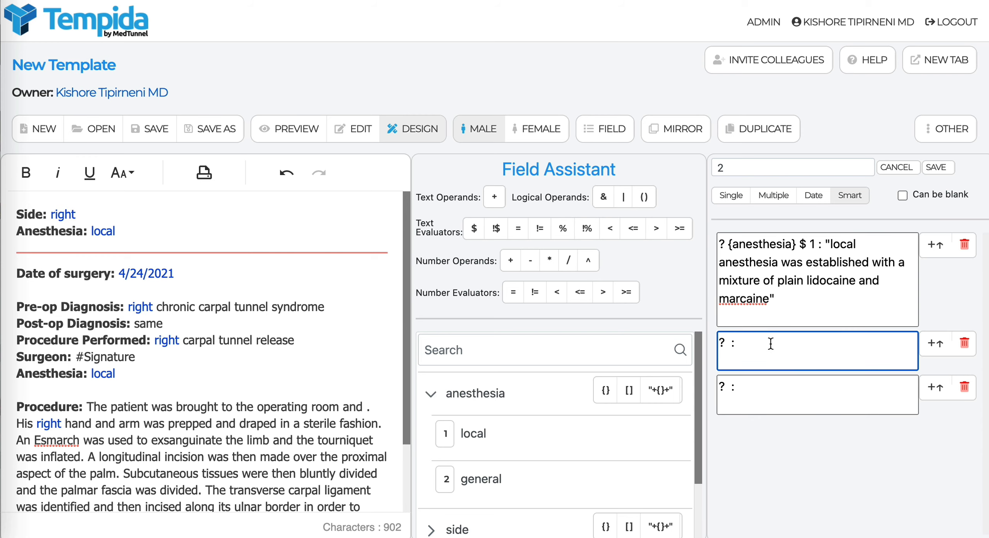
{"action": "key", "text": "BackSpace"}
{"action": "key", "text": "BackSpace"}
{"action": "key", "text": "BackSpace"}
{"action": "key", "text": "BackSpace"}
{"action": "type", "text": "\""}
{"action": "type", "text": "general anesthesia was established\""}
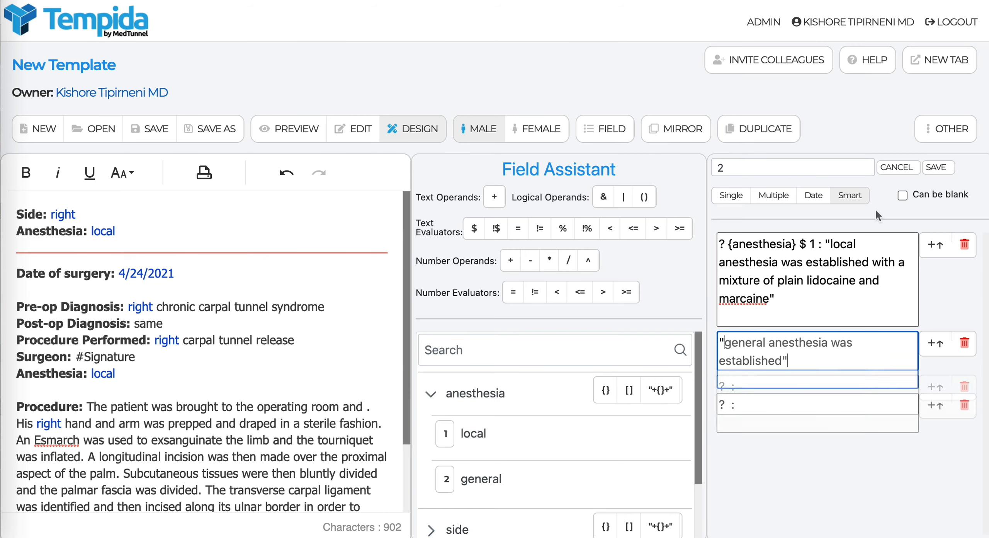
{"action": "left_click", "coordinate": [943, 169]}
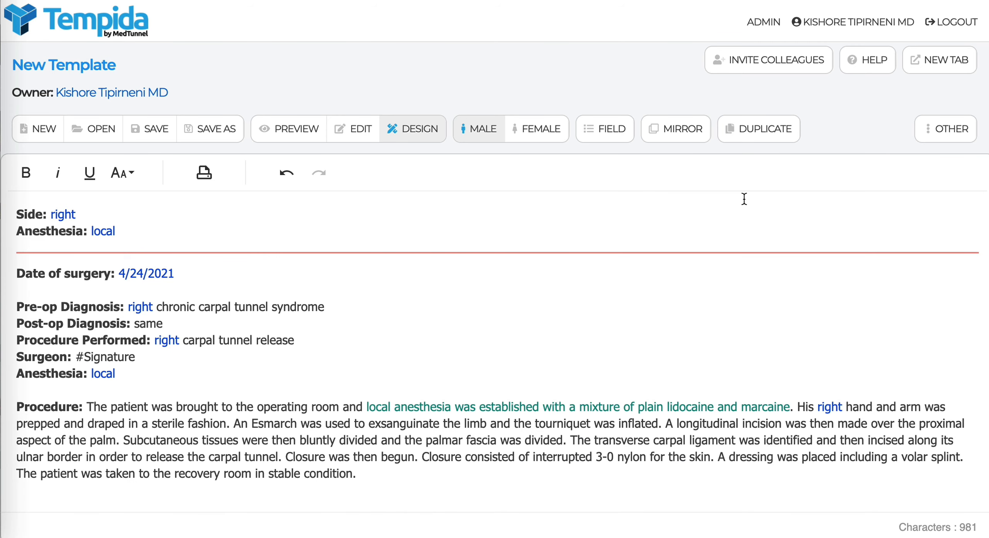
Step: In edit mode, test the smart field by switching the header's Anesthesia field between general and local twice, ending on local, and return to design mode
{"action": "left_click", "coordinate": [350, 131]}
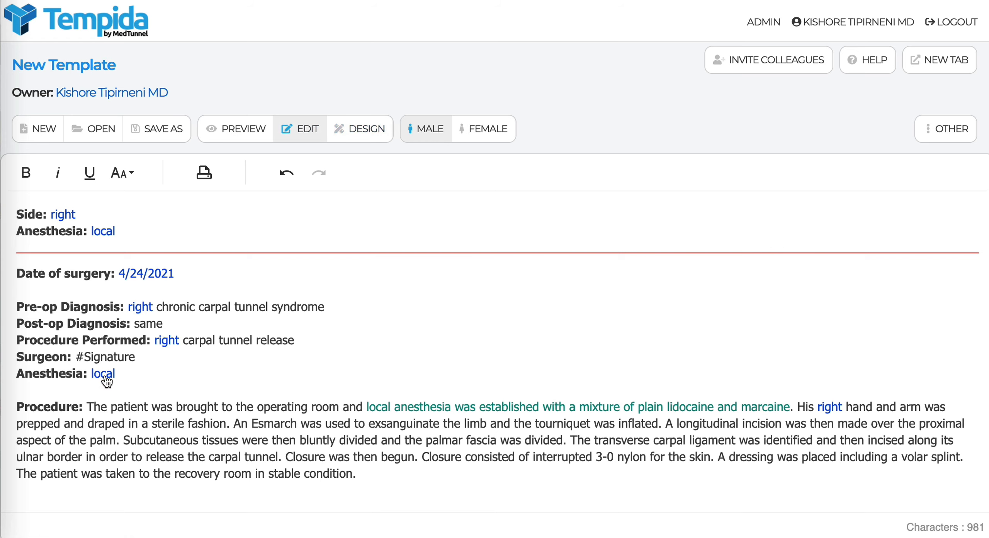
{"action": "left_click", "coordinate": [107, 238]}
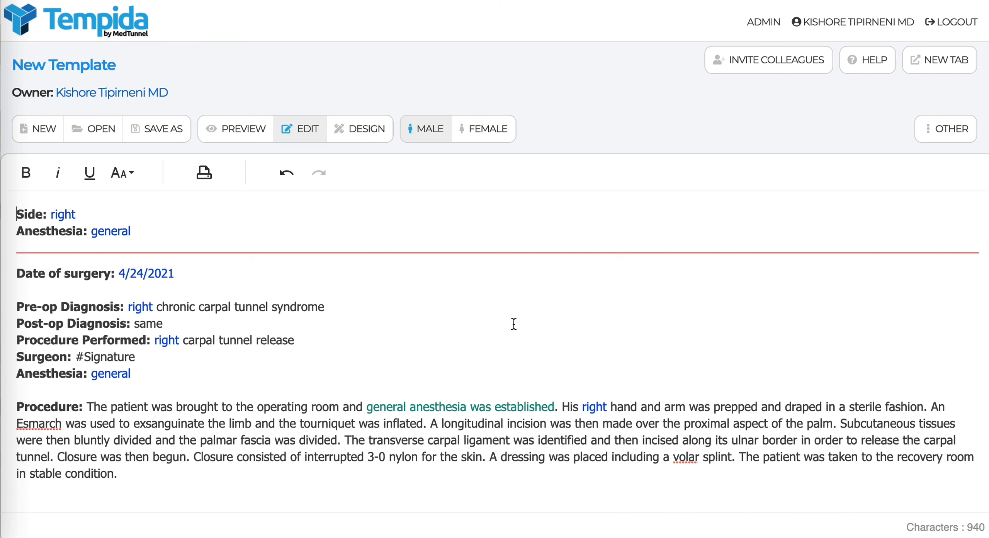
{"action": "left_click", "coordinate": [128, 233]}
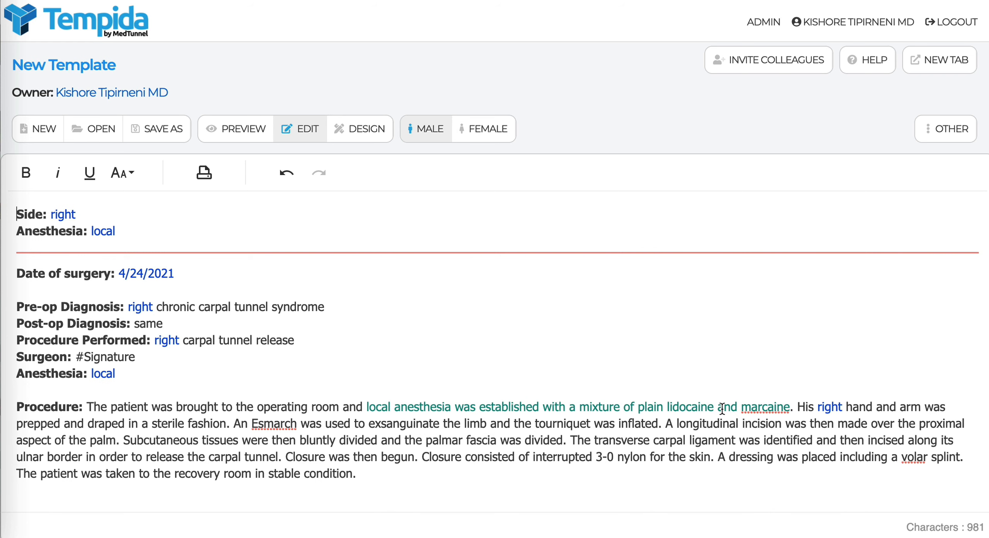
{"action": "left_click", "coordinate": [100, 232]}
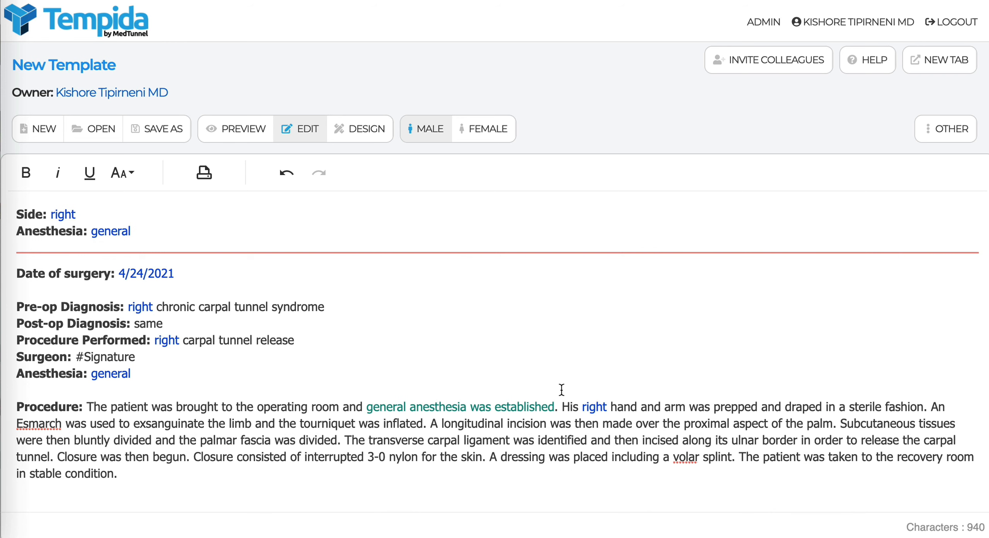
{"action": "left_click", "coordinate": [126, 236]}
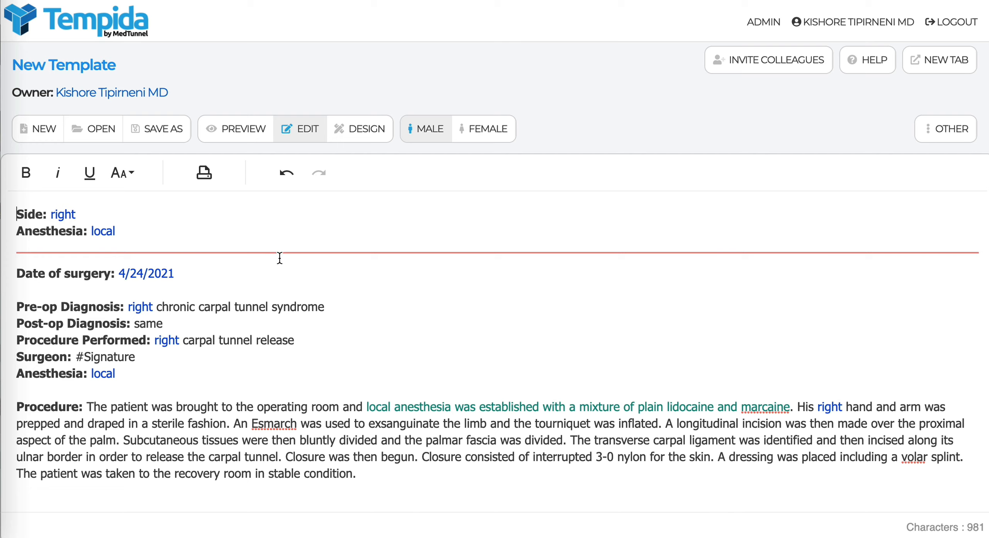
{"action": "left_click", "coordinate": [370, 139]}
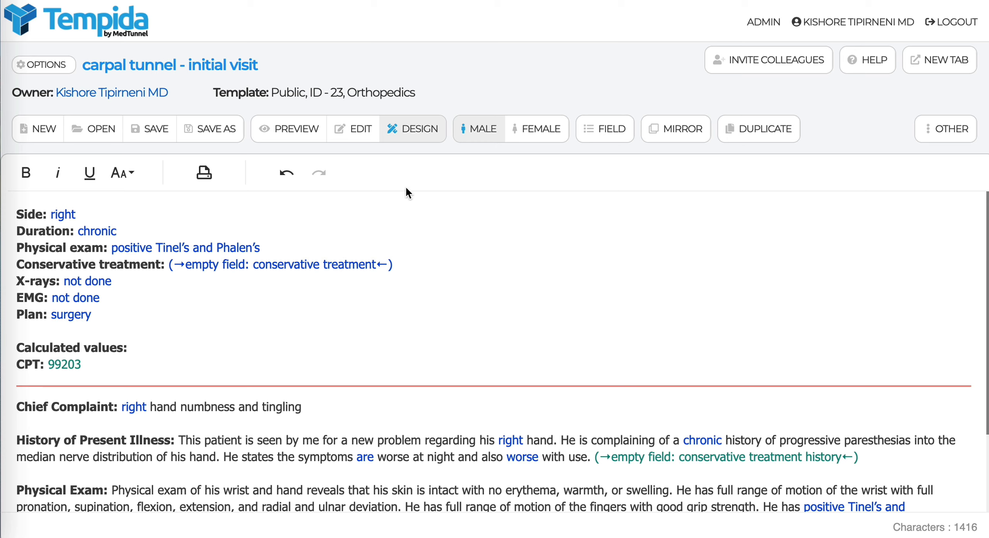
Step: In the "carpal tunnel - initial visit" template, open the Conservative treatment field, inspect its multiple-choice settings and options, and cancel
{"action": "left_click", "coordinate": [344, 266]}
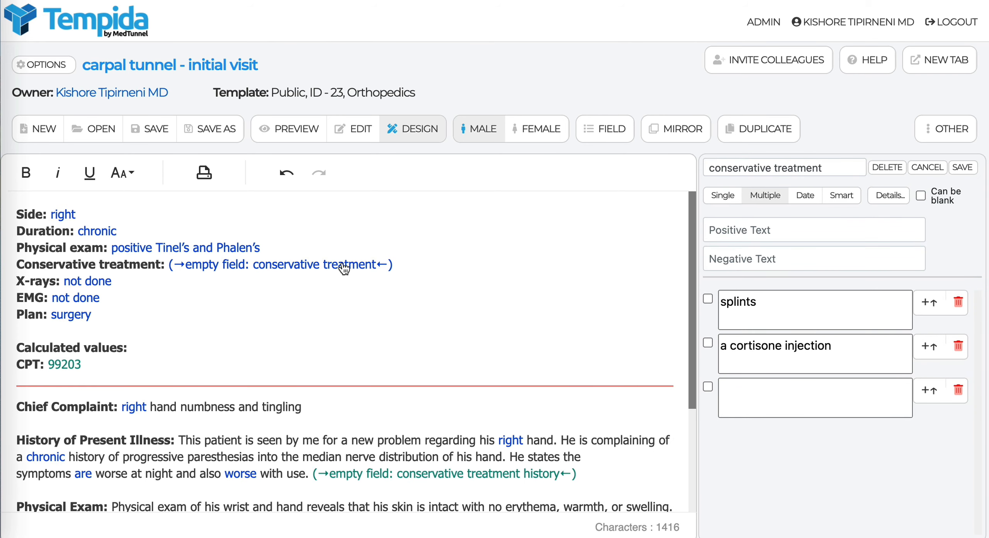
{"action": "left_click", "coordinate": [785, 251]}
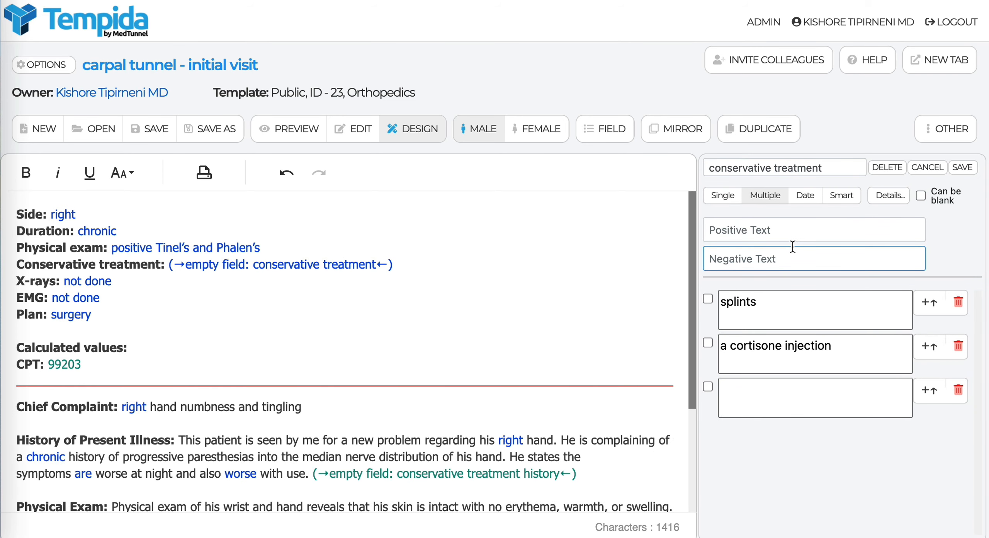
{"action": "left_click", "coordinate": [779, 304]}
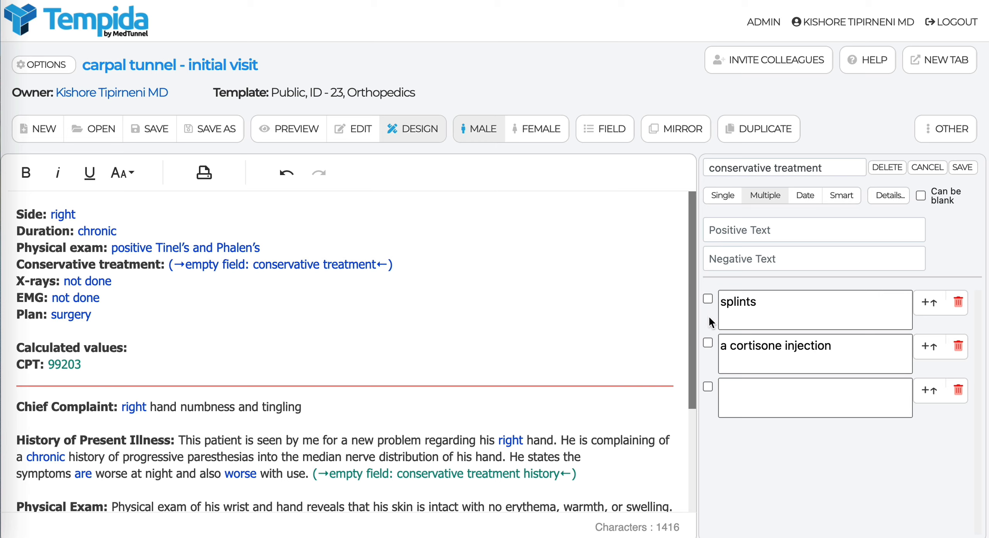
{"action": "left_click", "coordinate": [929, 167]}
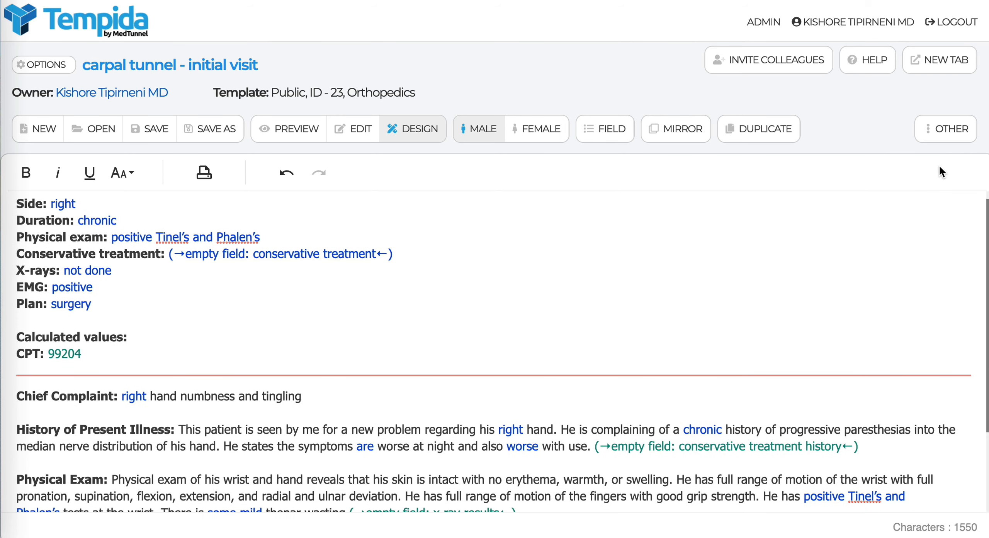